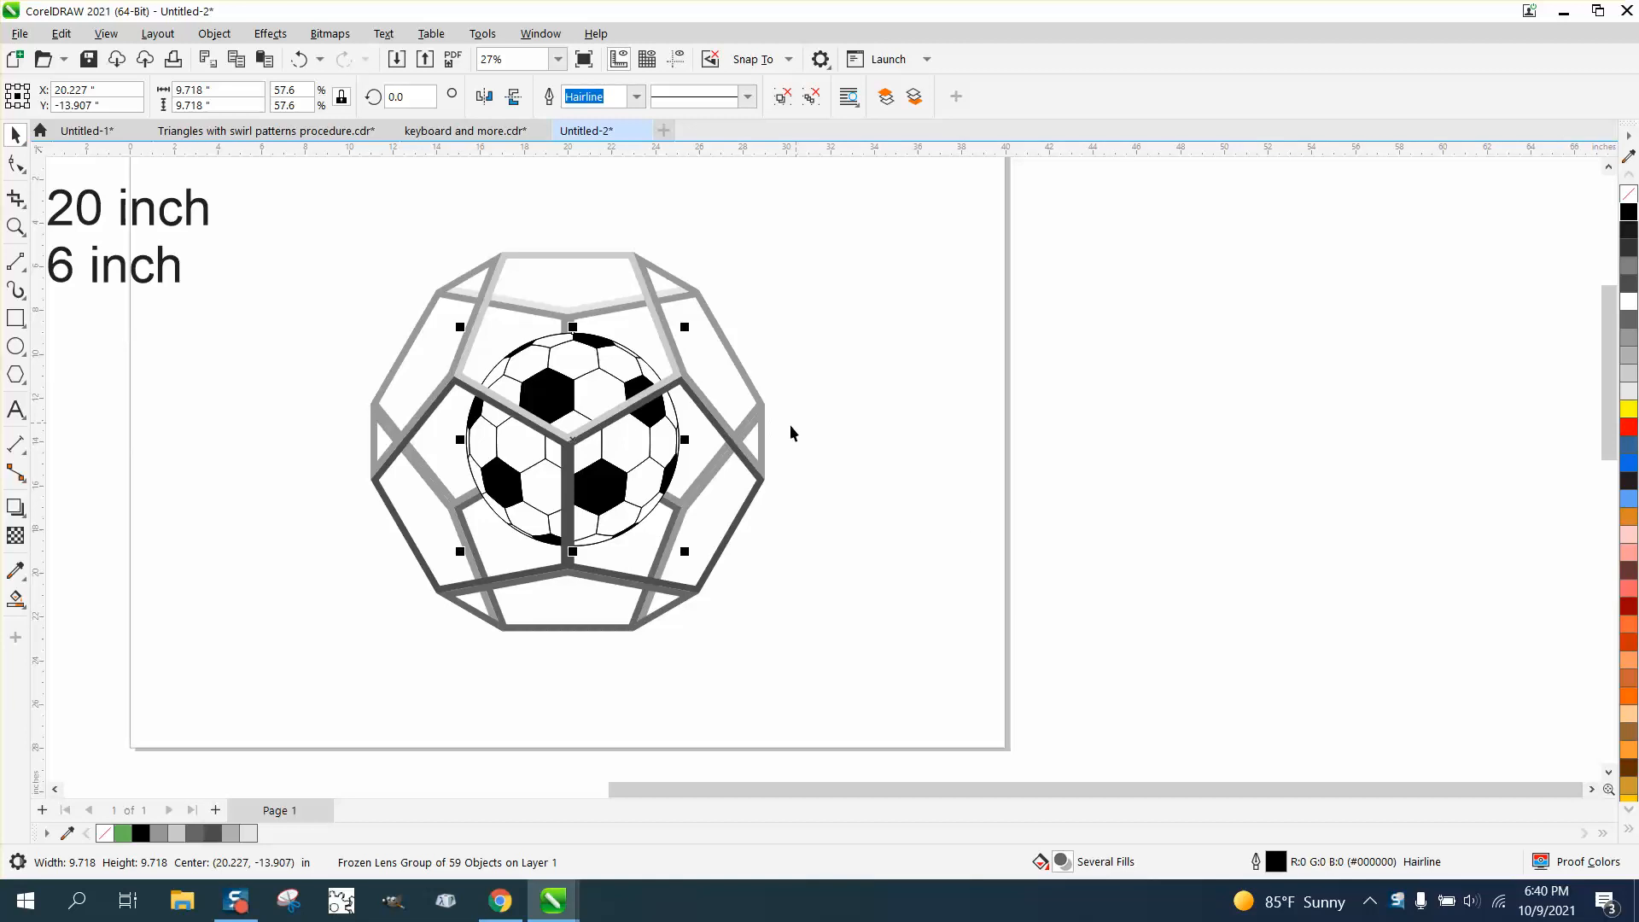
Step: Move the soccer ball out of the dodecahedron frame to the empty area beyond the page's right edge
{"action": "scroll", "coordinate": [658, 426], "scroll_direction": "down", "scroll_amount": 4}
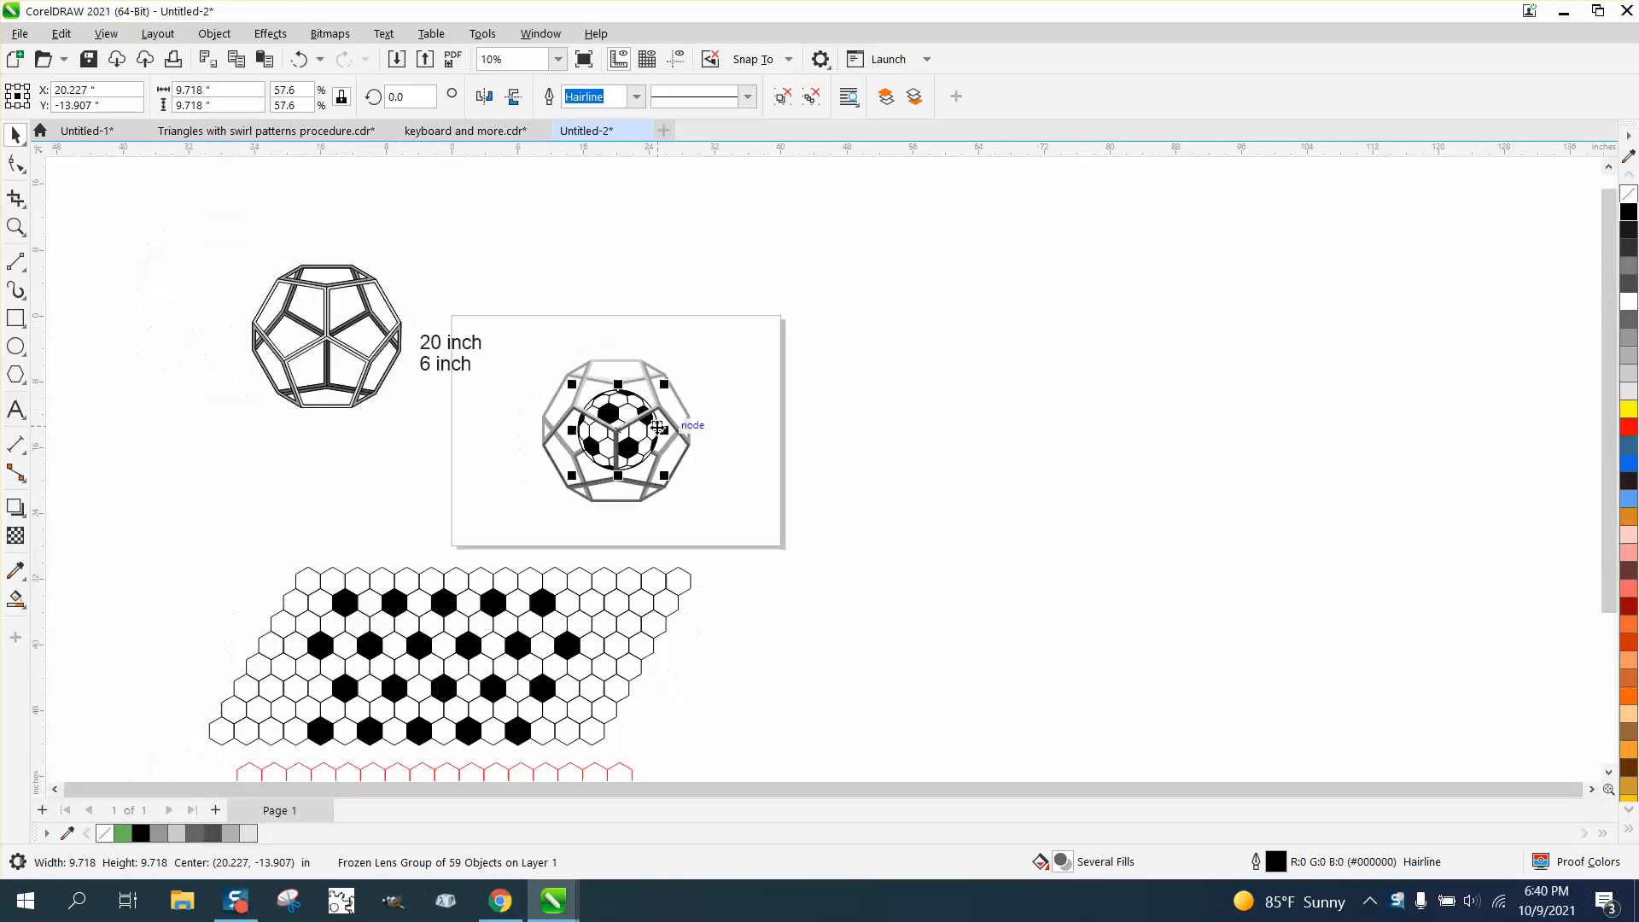
{"action": "scroll", "coordinate": [744, 439], "scroll_direction": "down", "scroll_amount": 1}
{"action": "left_click", "coordinate": [468, 717]}
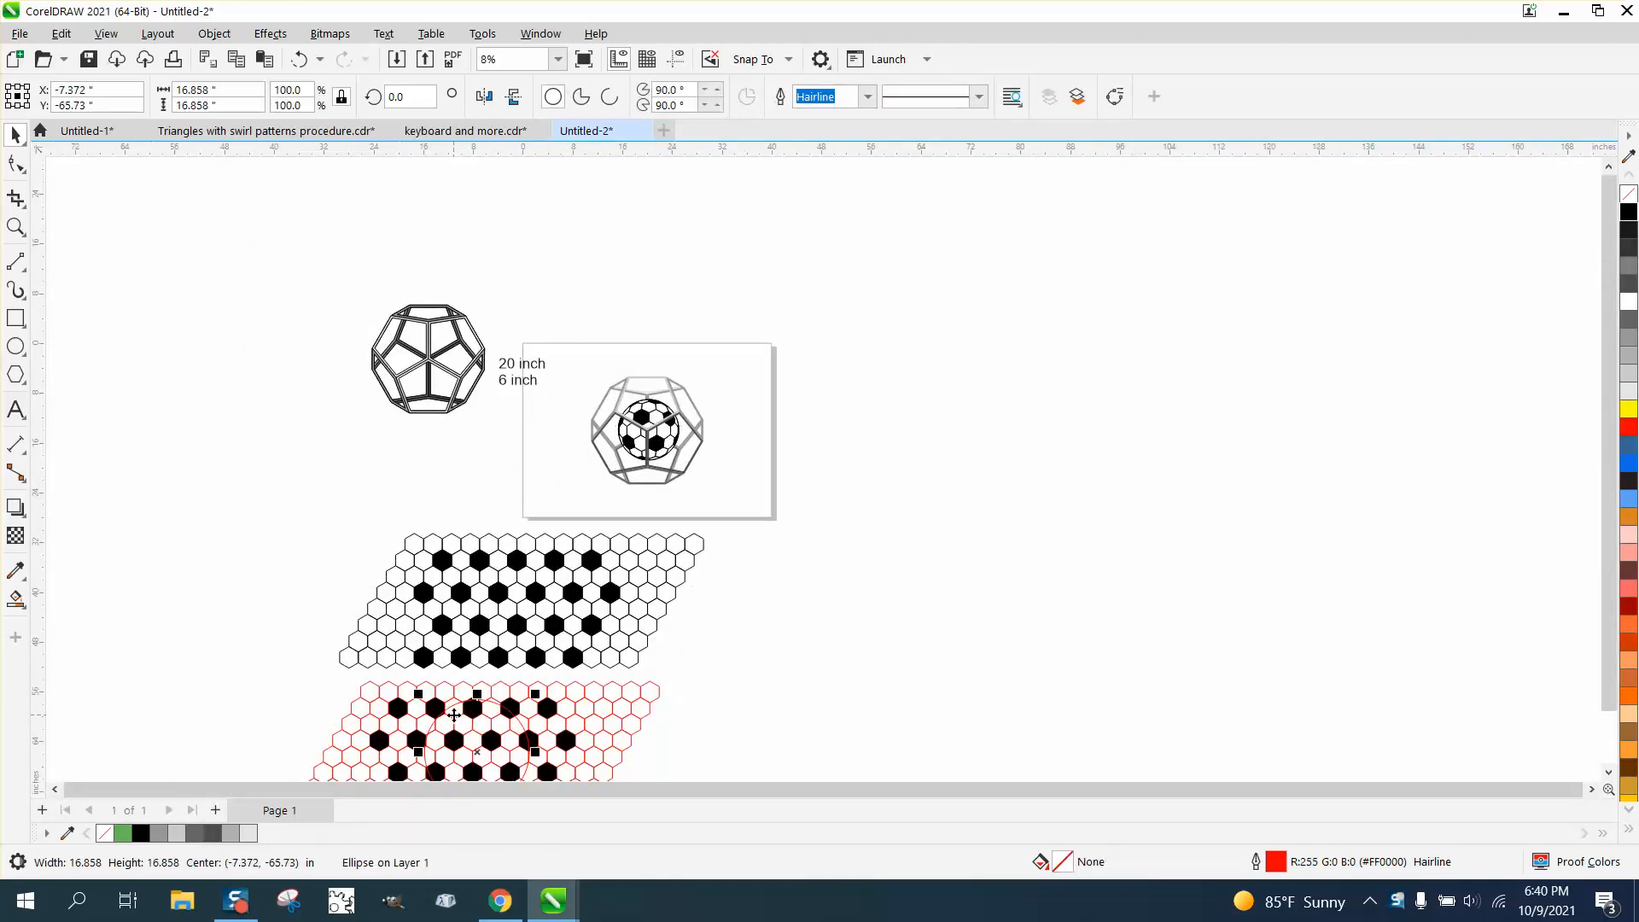
{"action": "scroll", "coordinate": [350, 683], "scroll_direction": "down", "scroll_amount": 1}
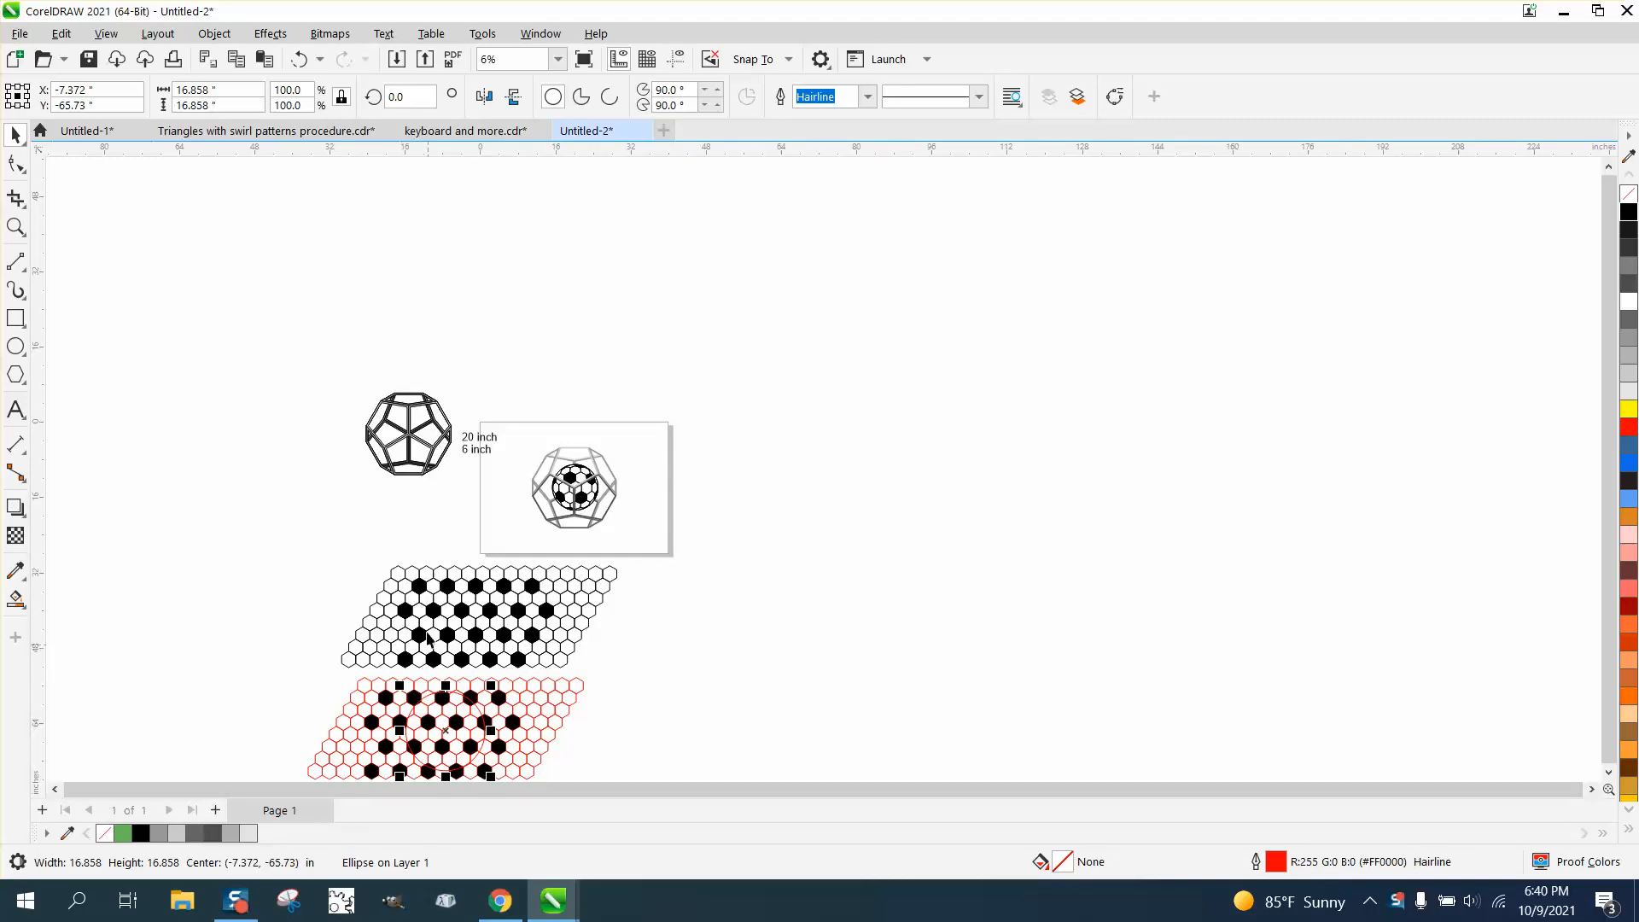
{"action": "left_click_drag", "start_coordinate": [586, 501], "coordinate": [821, 425]}
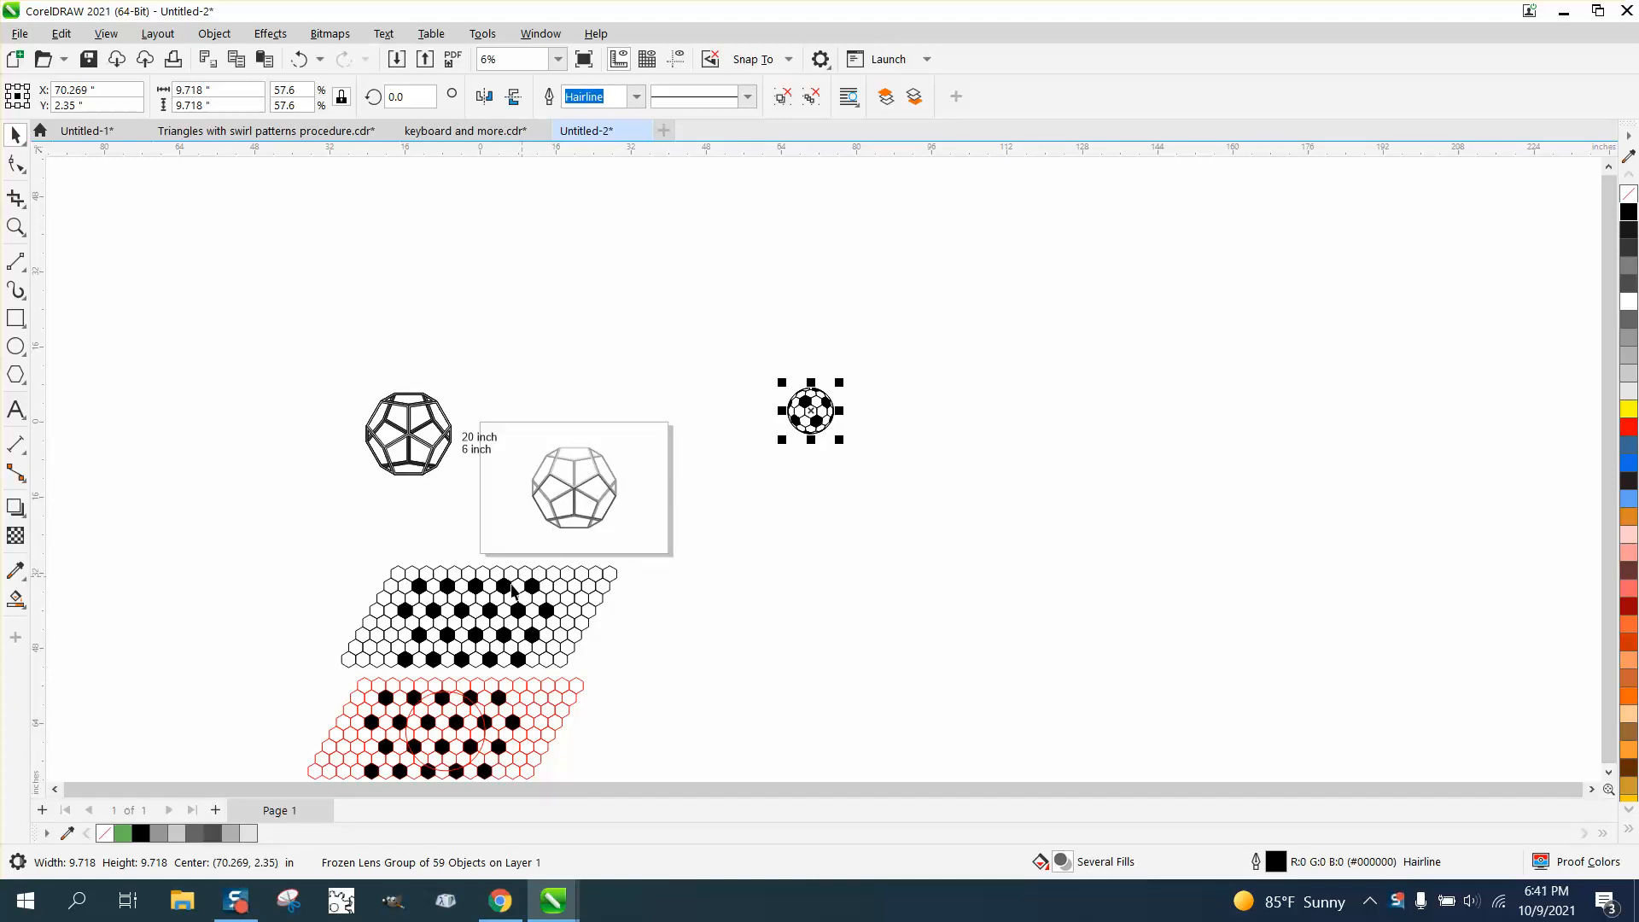
Step: Draw a six-sided polygon below the soccer ball and set its width to 3 inches with proportions kept
{"action": "left_click", "coordinate": [15, 374]}
{"action": "left_click_drag", "start_coordinate": [823, 478], "coordinate": [775, 532]}
{"action": "left_click_drag", "start_coordinate": [225, 91], "coordinate": [167, 93]}
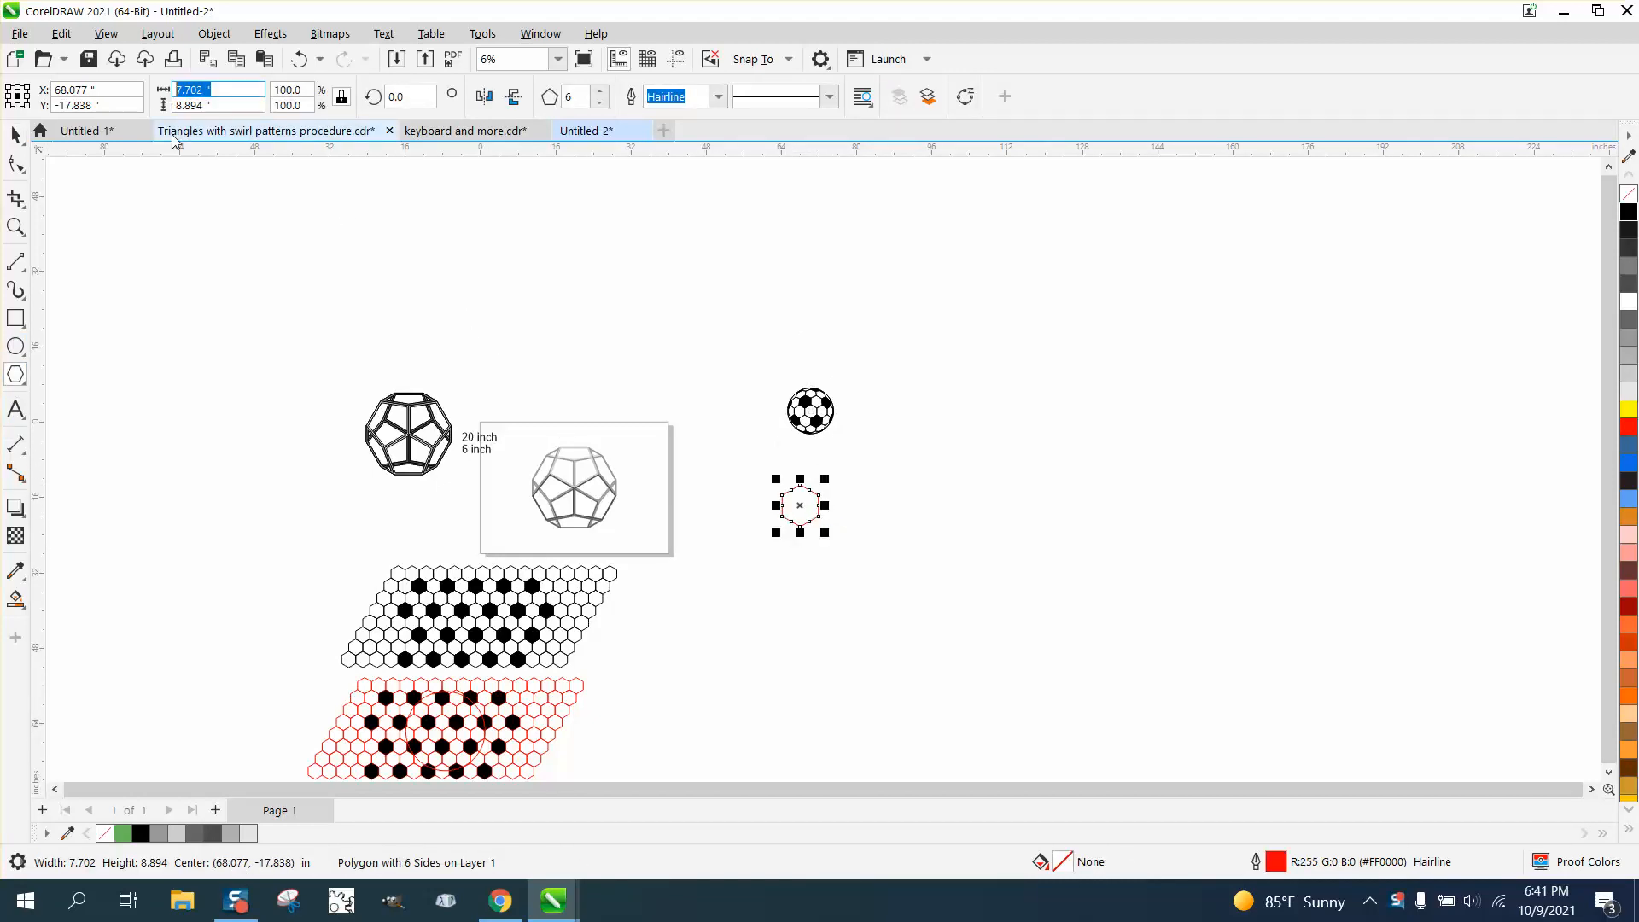
{"action": "type", "text": "3"}
{"action": "key", "text": "Return"}
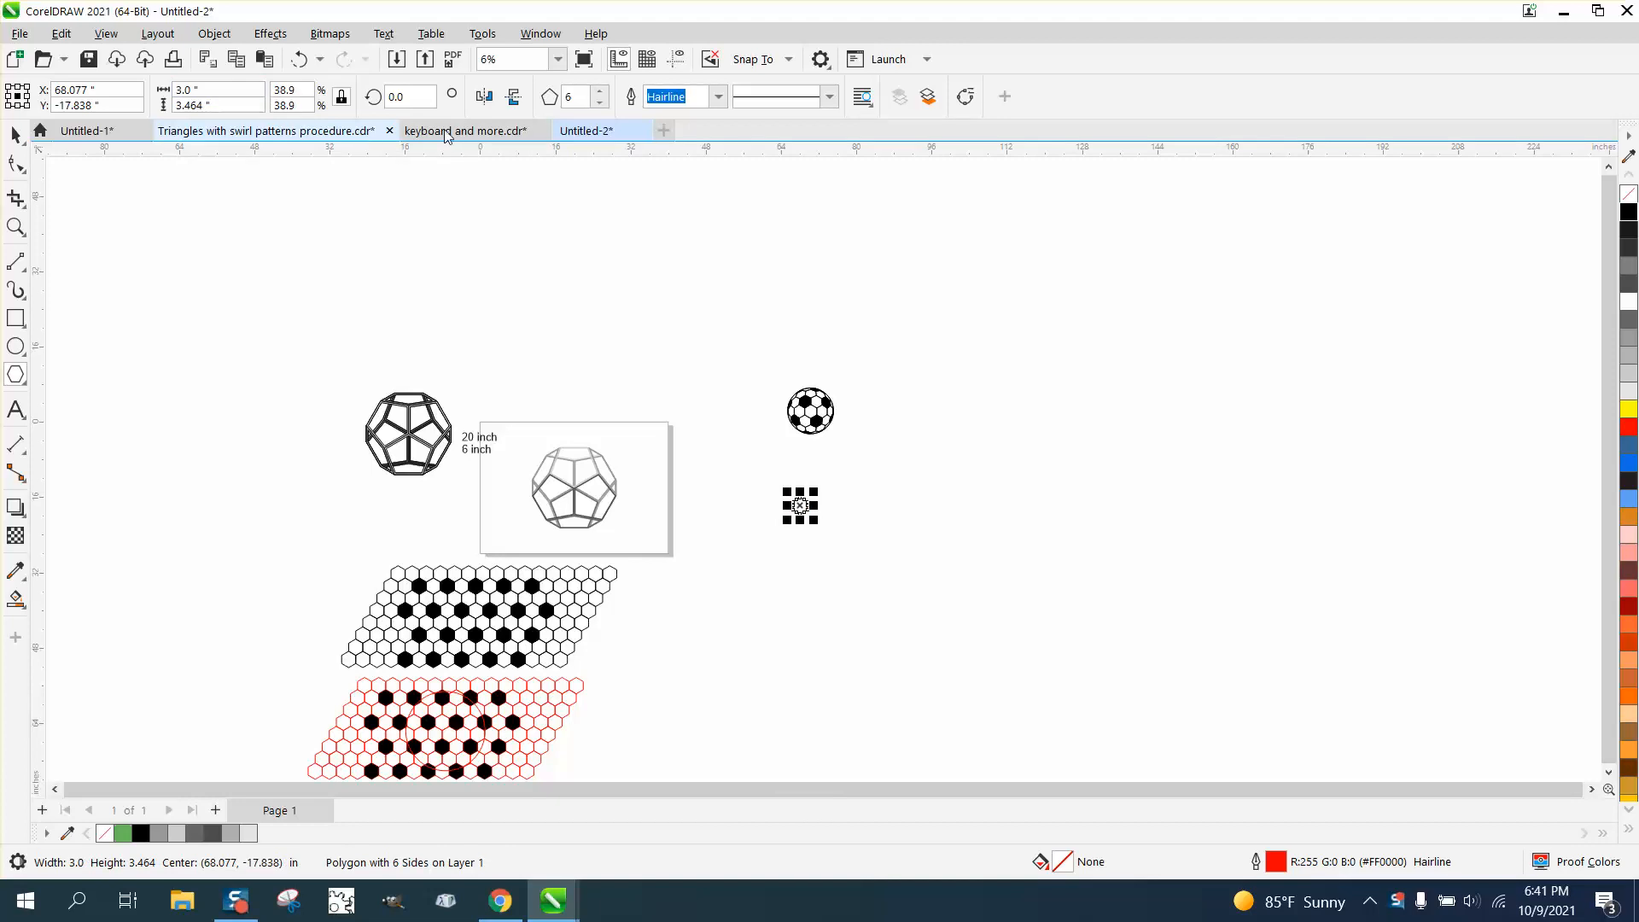
Step: With nothing selected, set the document's nudge distance to 3 inches
{"action": "left_click", "coordinate": [667, 200]}
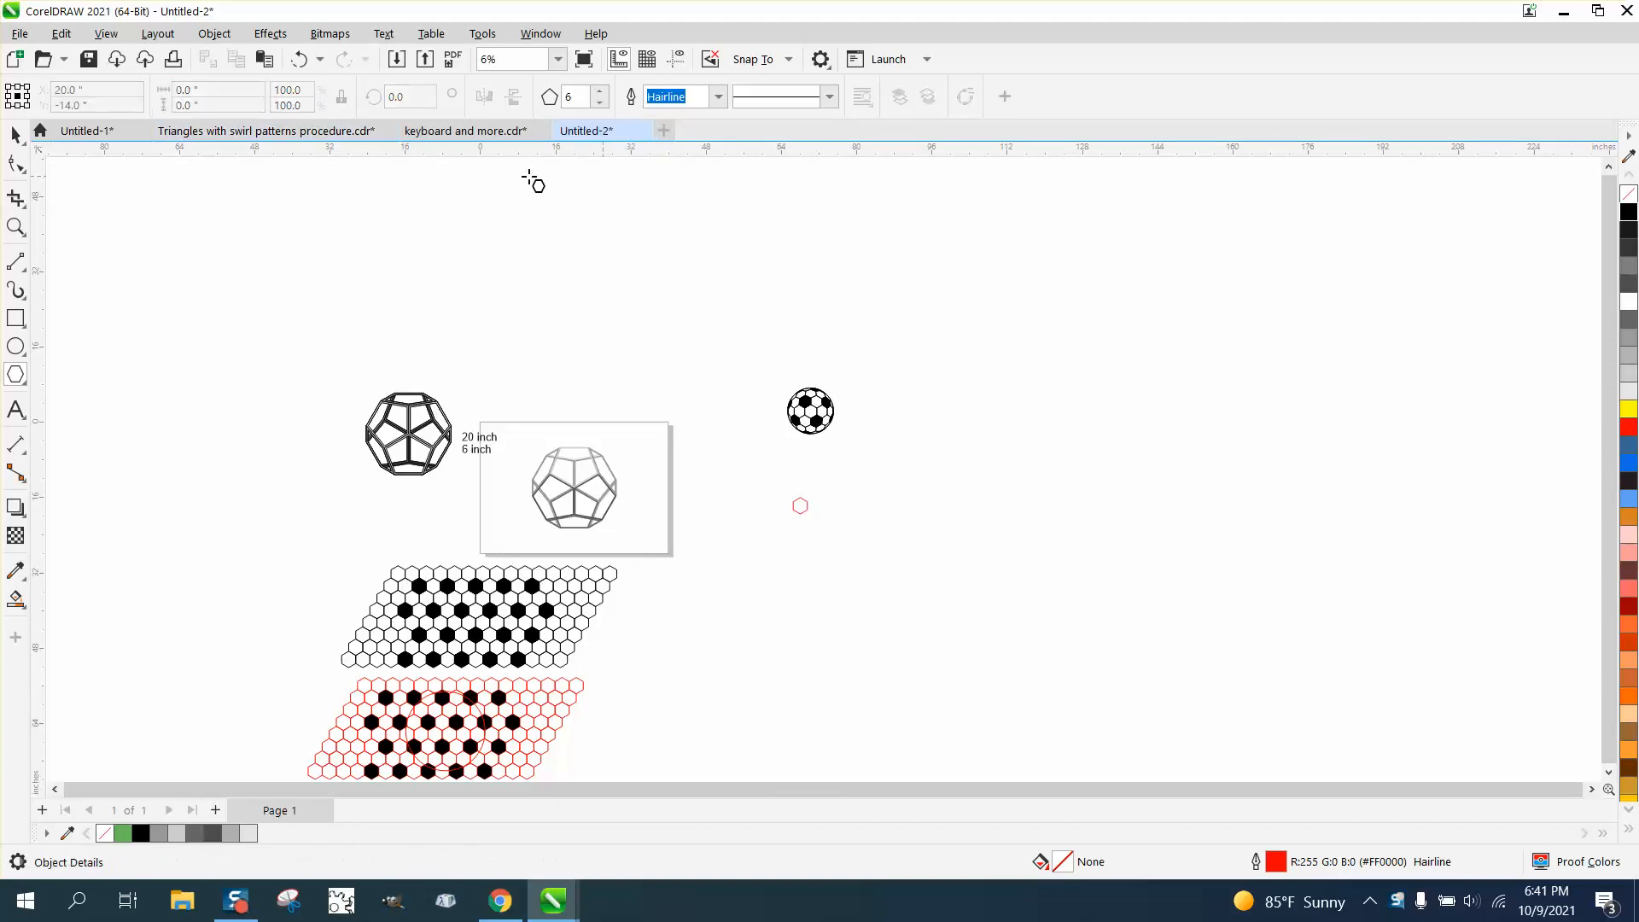
{"action": "left_click", "coordinate": [15, 135]}
{"action": "left_click_drag", "start_coordinate": [692, 96], "coordinate": [640, 106]}
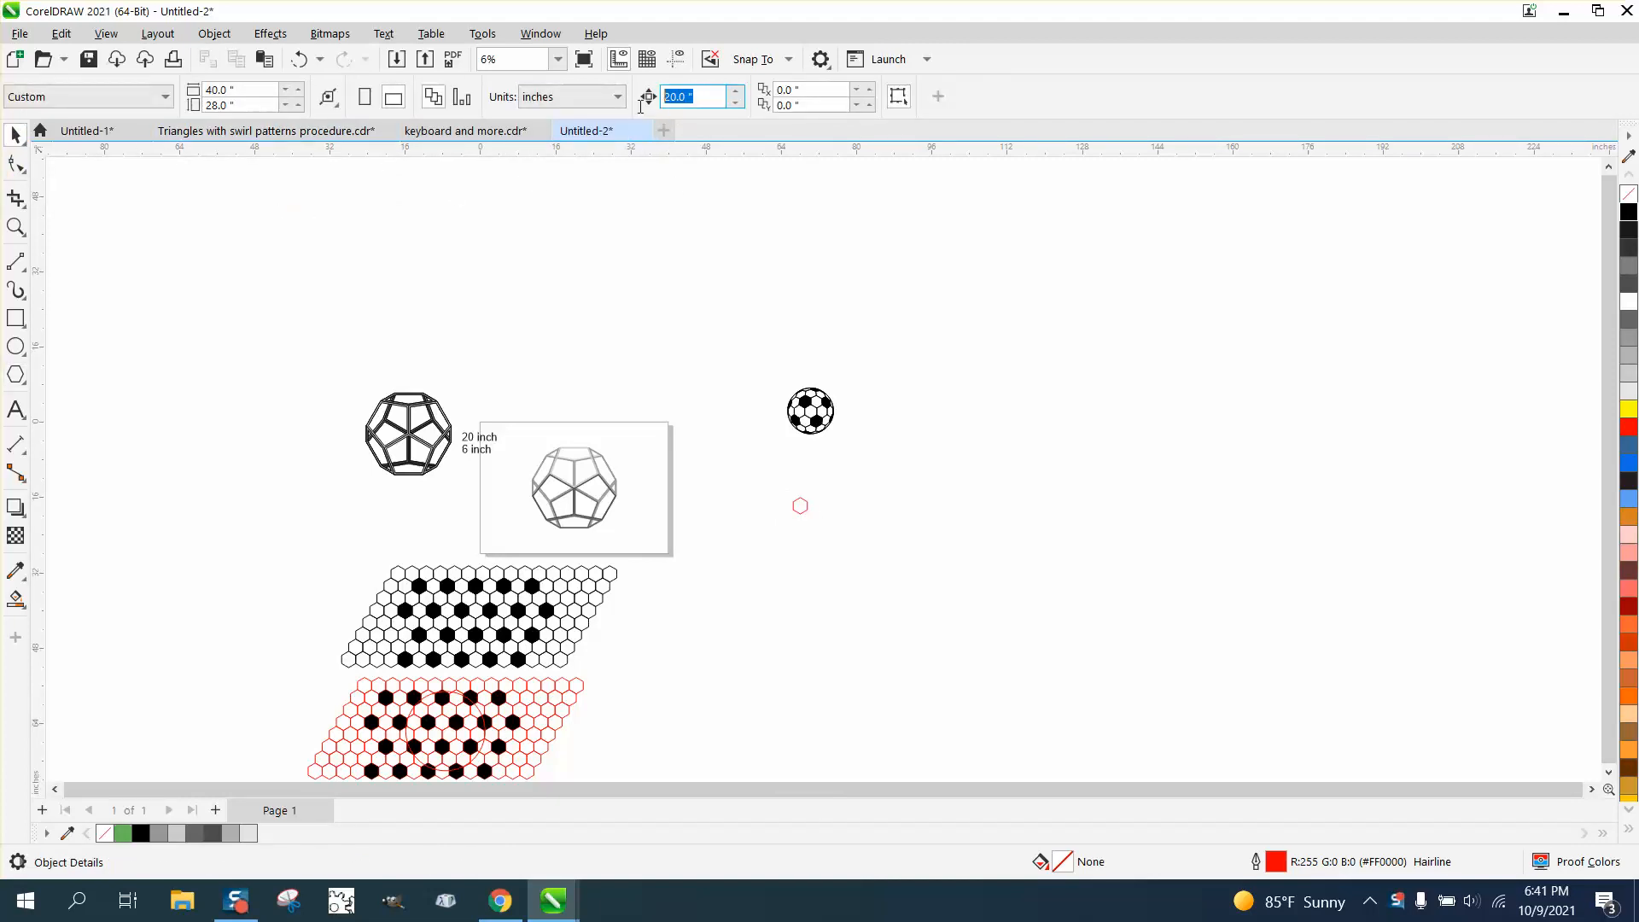
{"action": "type", "text": "3"}
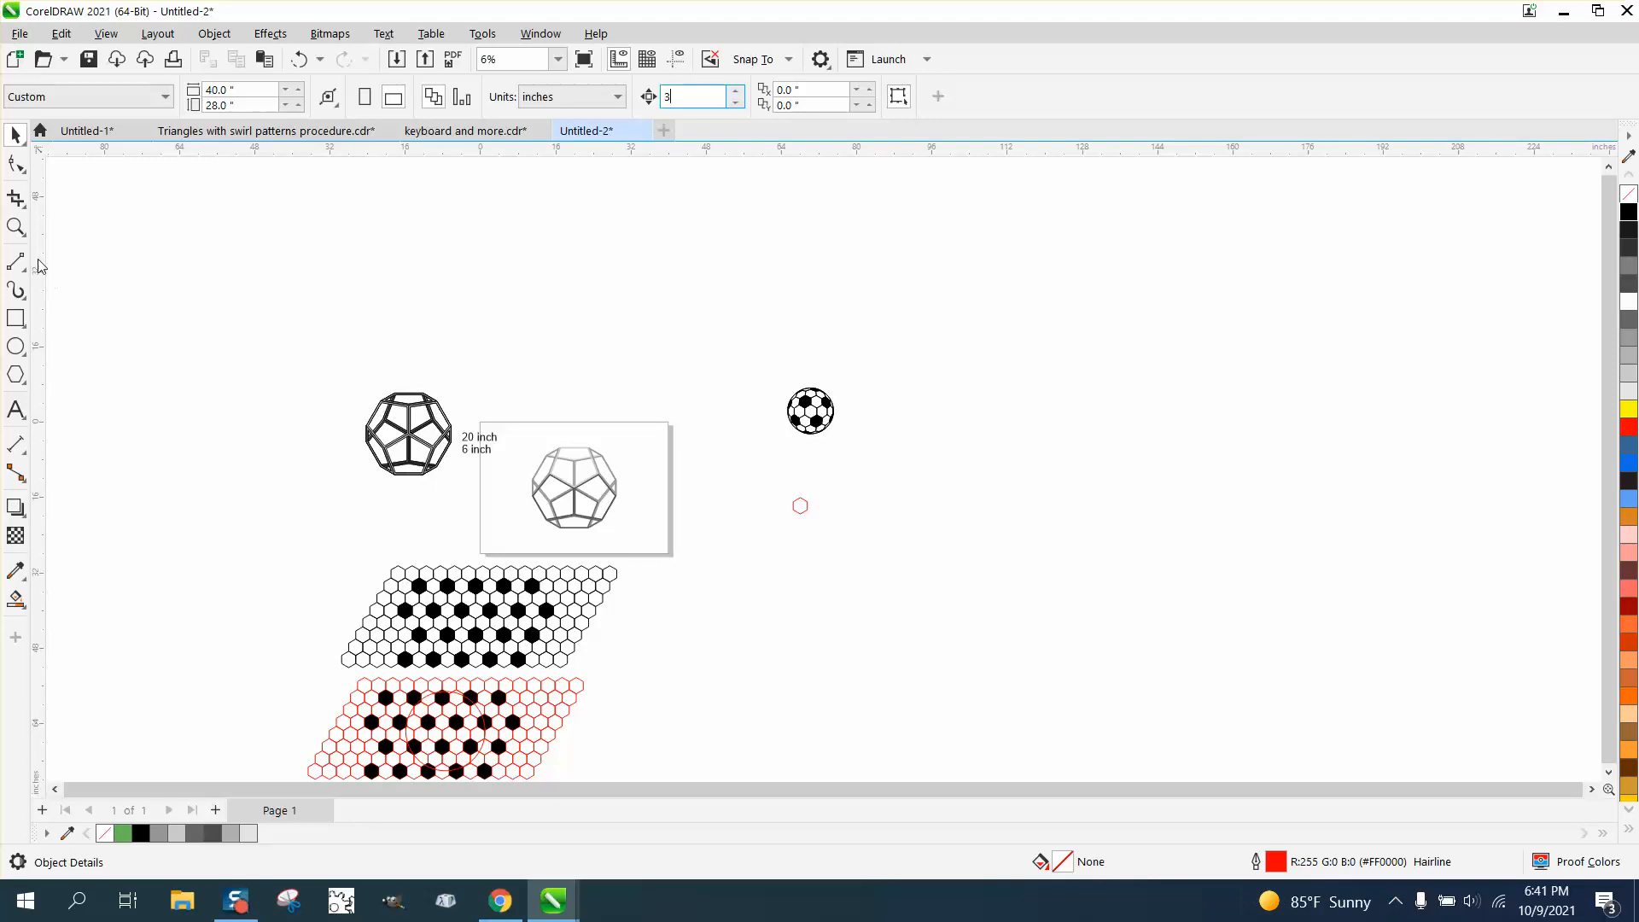
Step: Change the outline color of the 3-inch hexagon to black
{"action": "type", "text": "z"}
{"action": "left_click_drag", "start_coordinate": [765, 497], "coordinate": [926, 565]}
{"action": "left_click", "coordinate": [15, 135]}
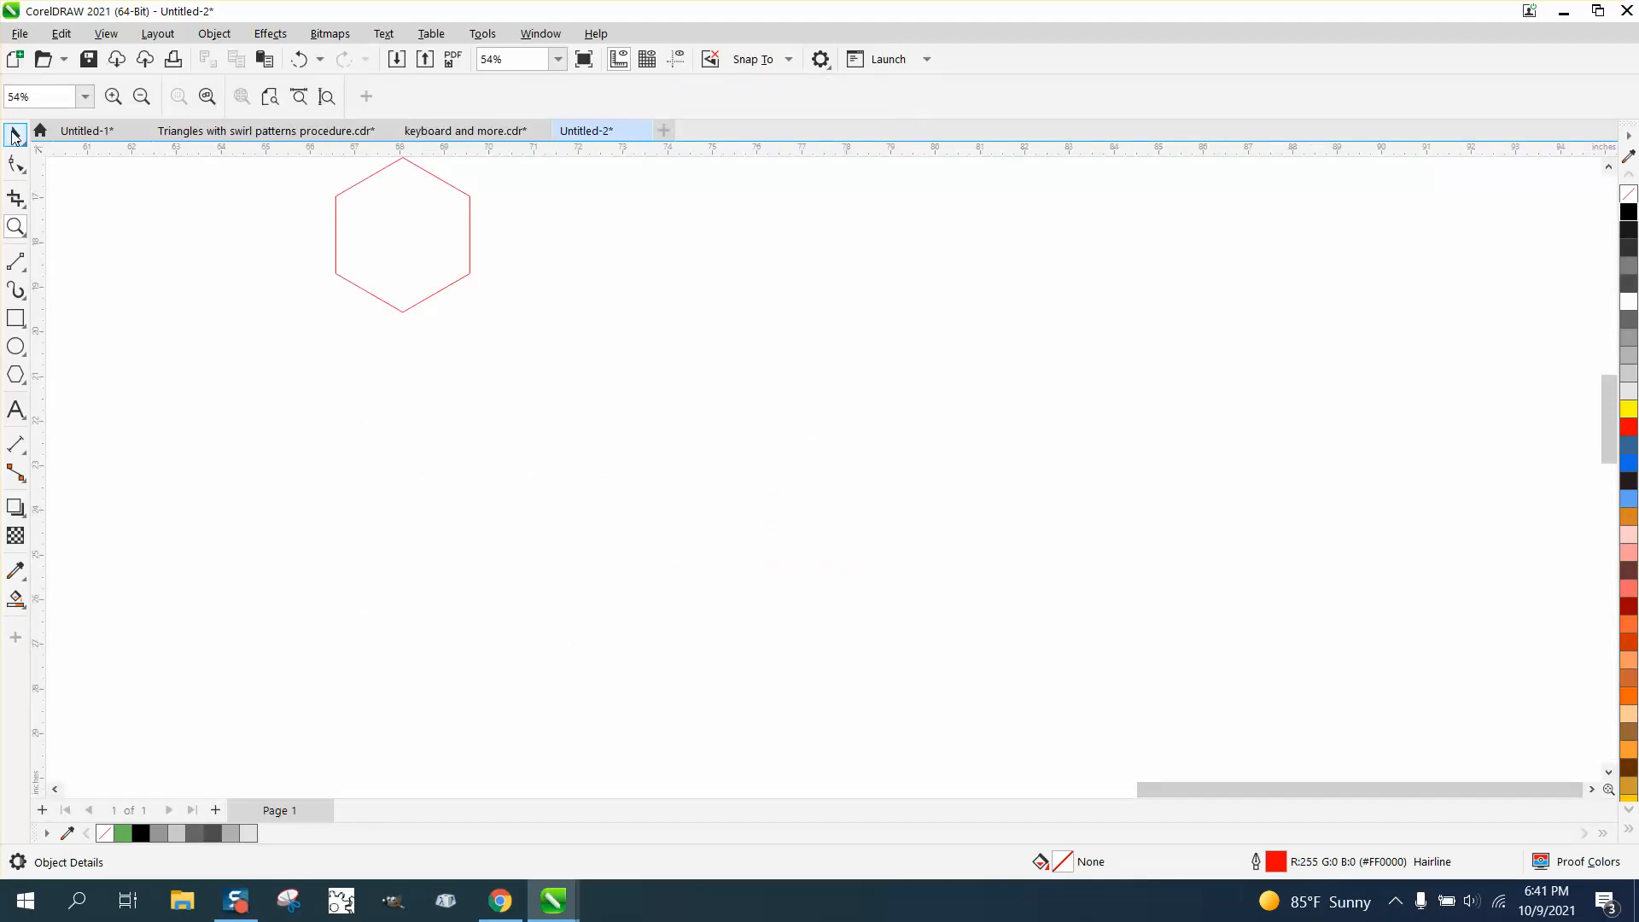
{"action": "left_click", "coordinate": [428, 238]}
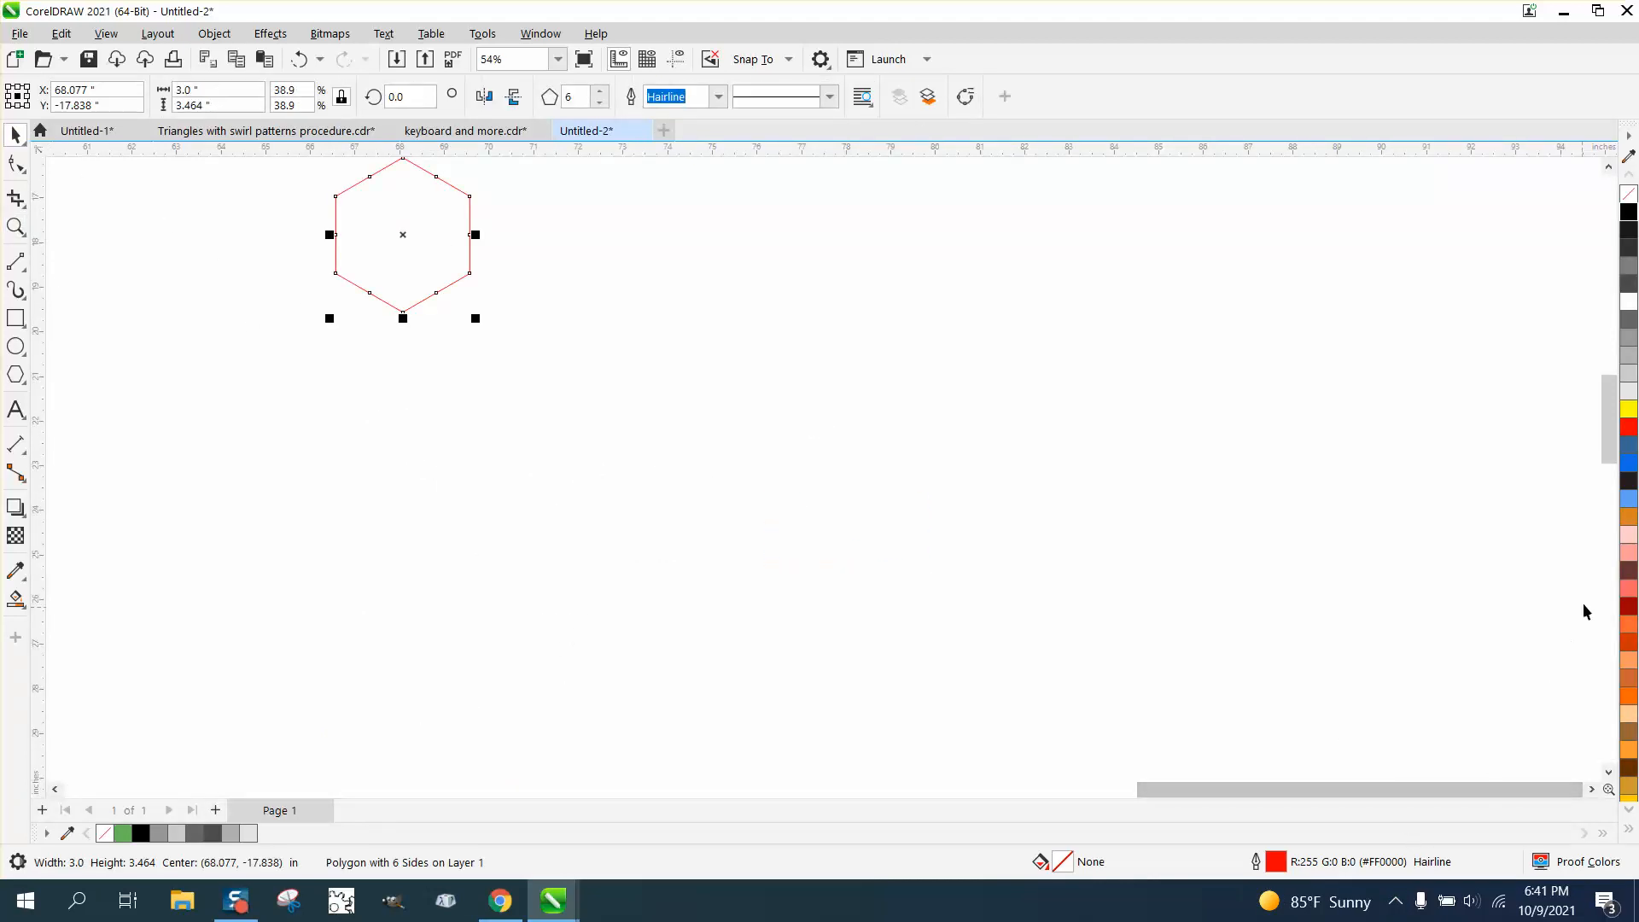
{"action": "right_click", "coordinate": [1629, 212]}
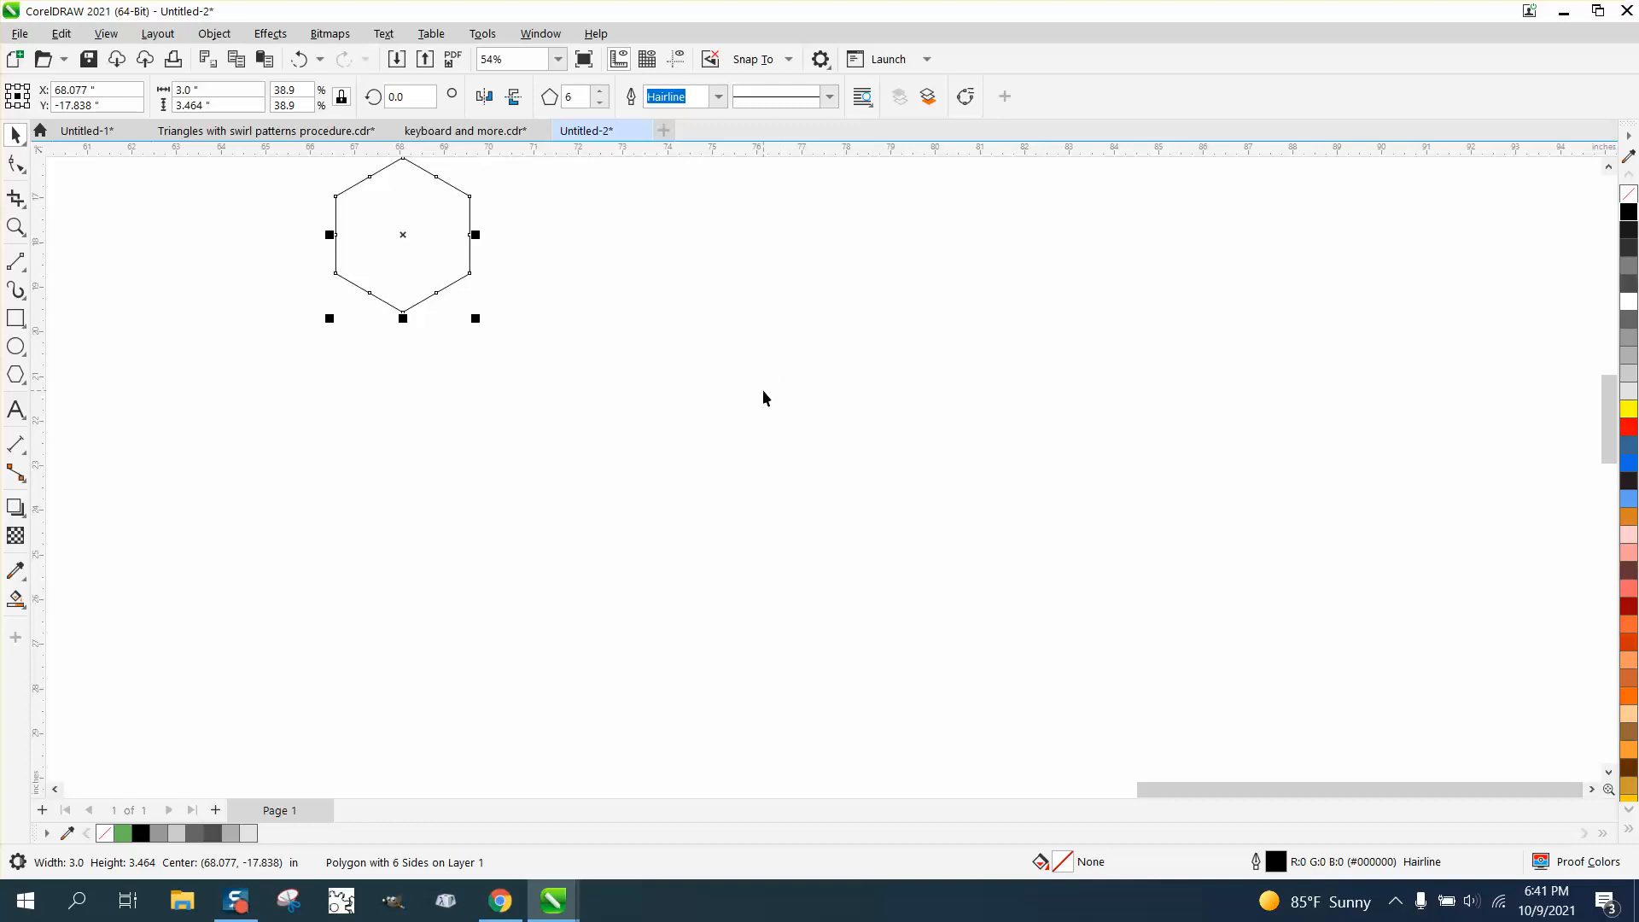
Step: Duplicate the hexagon nine times to the right at 3-inch spacing, forming an edge-to-edge row of ten
{"action": "key", "text": "ctrl+d"}
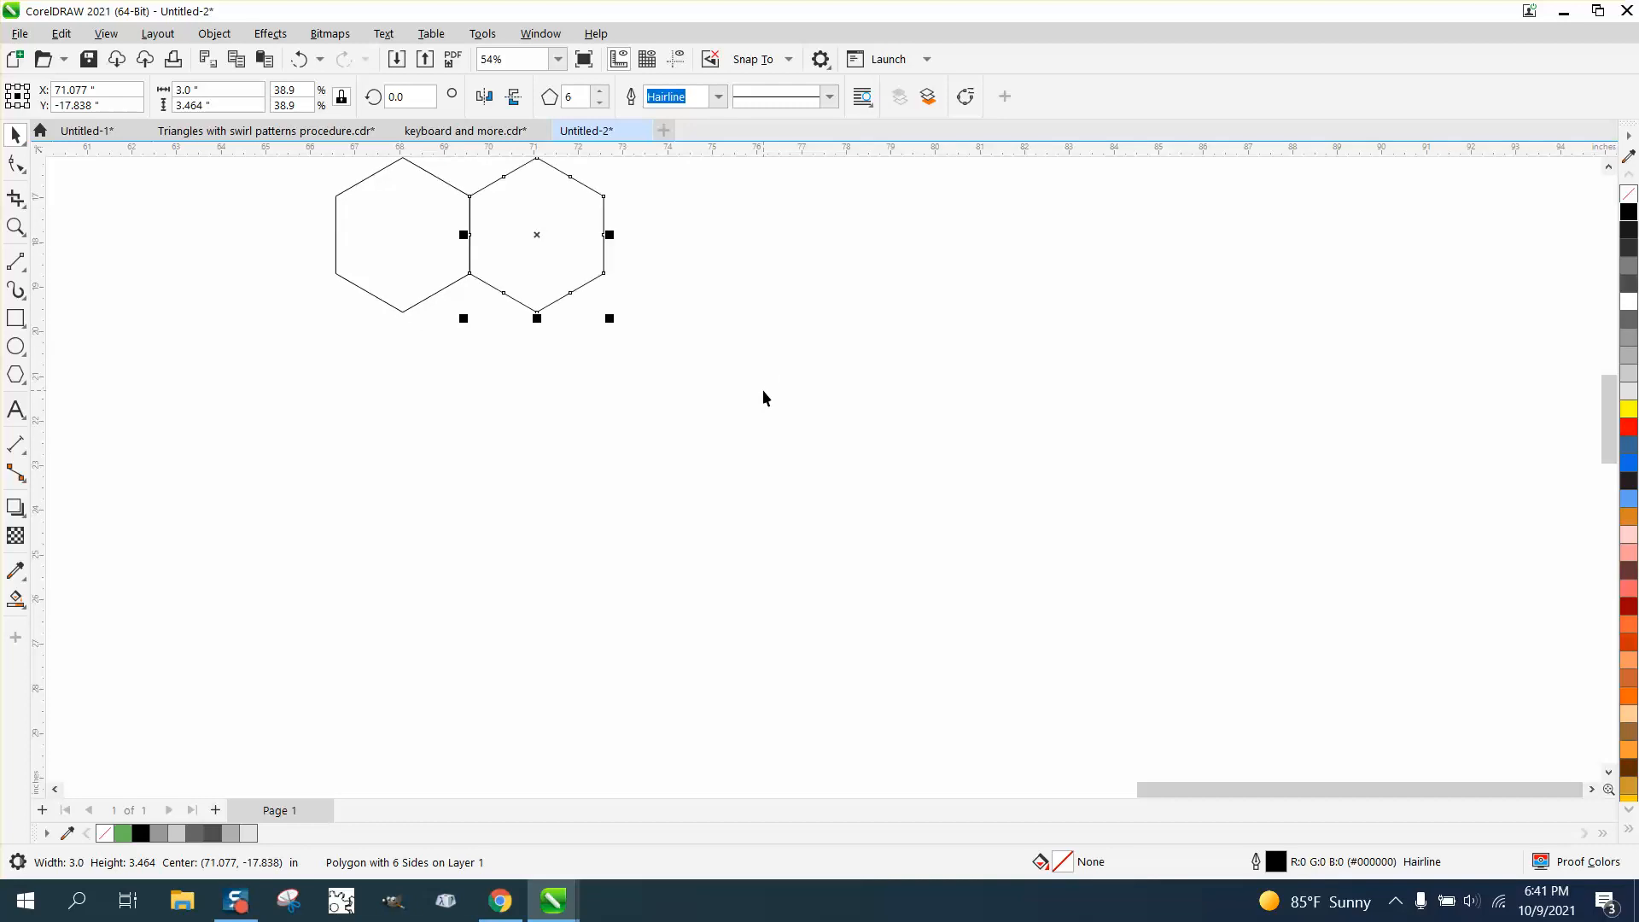
{"action": "key", "text": "ctrl+d"}
{"action": "key", "text": "ctrl+d"}
{"action": "key", "text": "ctrl+d"}
{"action": "key", "text": "ctrl+d"}
{"action": "key", "text": "ctrl+d"}
{"action": "key", "text": "ctrl+d"}
{"action": "key", "text": "ctrl+d"}
{"action": "key", "text": "ctrl+d"}
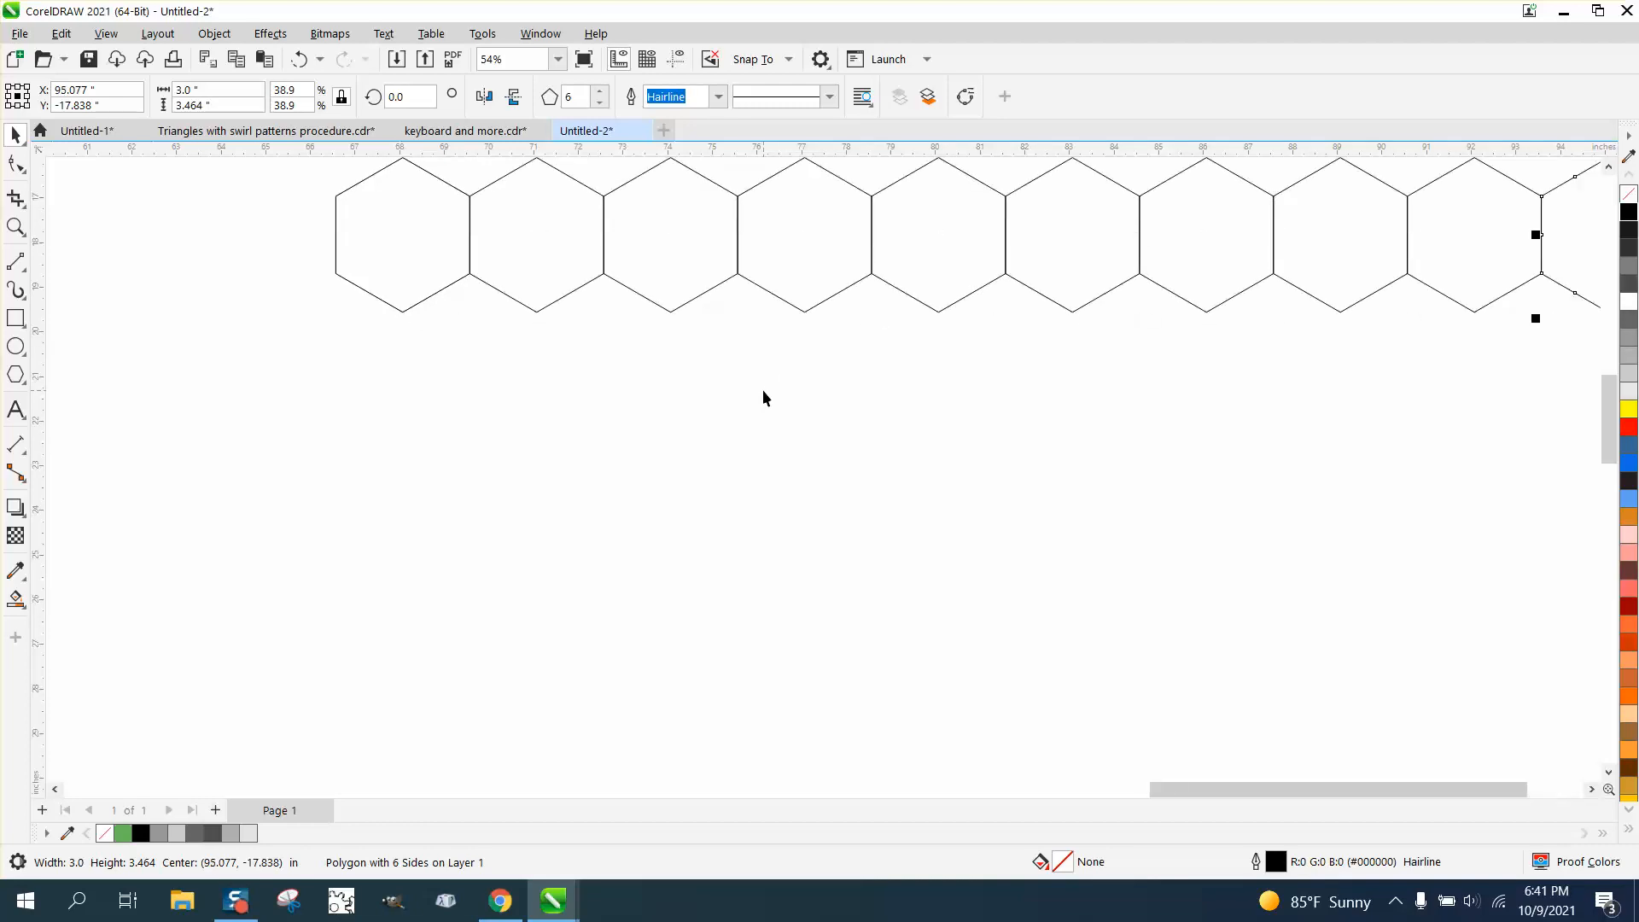
Step: Group the ten hexagons of the row into one object
{"action": "scroll", "coordinate": [763, 397], "scroll_direction": "down", "scroll_amount": 5}
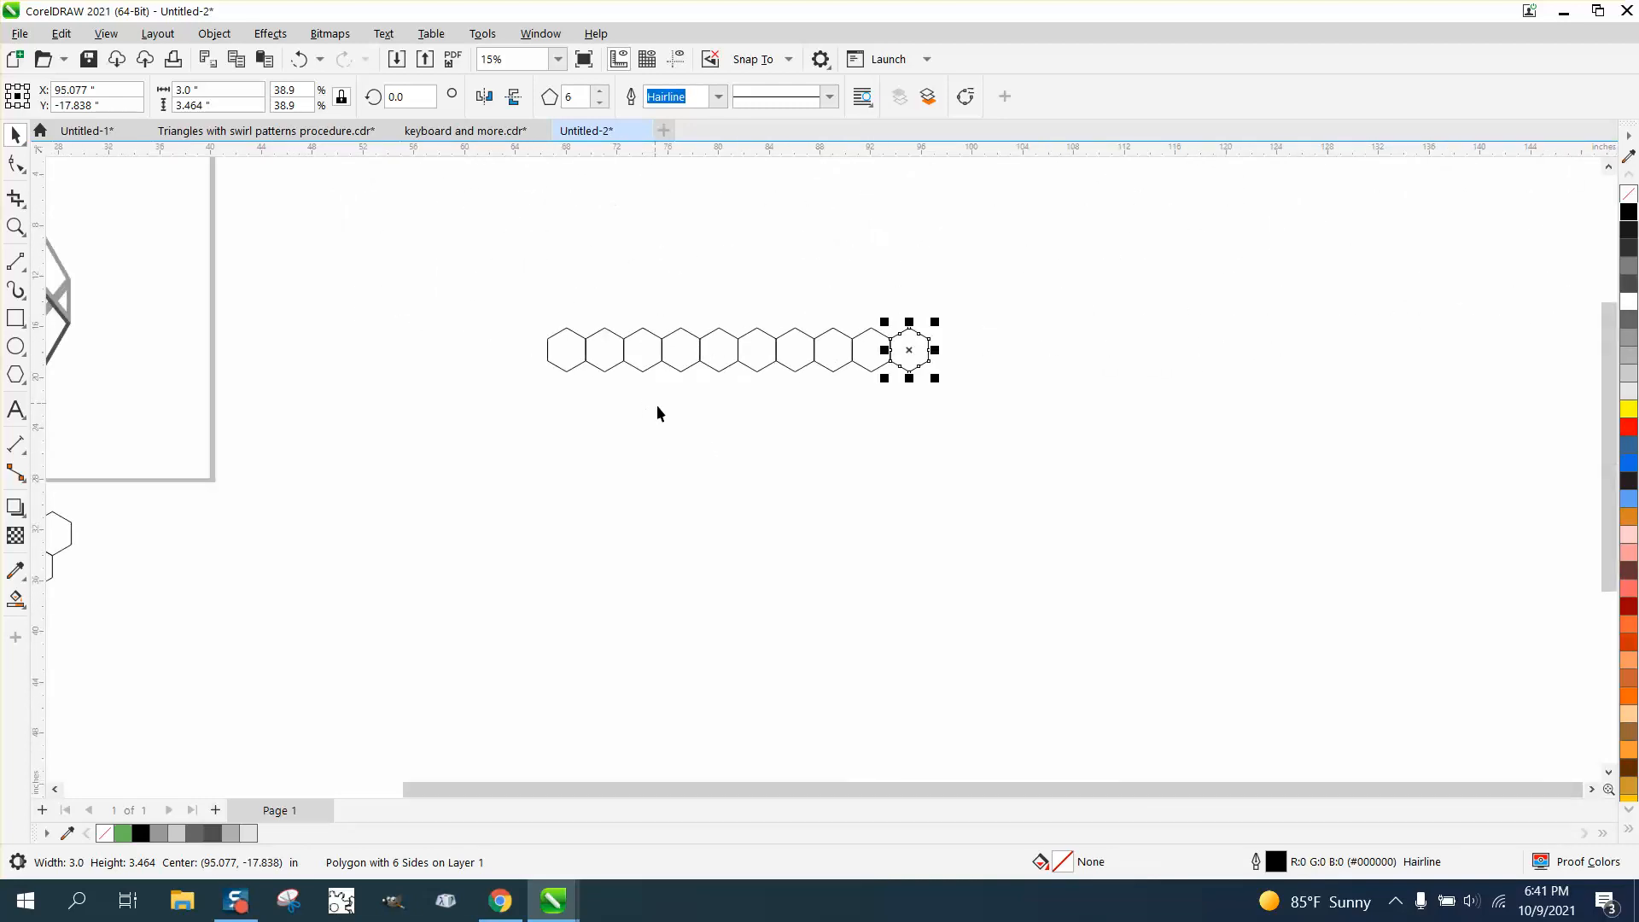
{"action": "left_click_drag", "start_coordinate": [567, 331], "coordinate": [908, 418]}
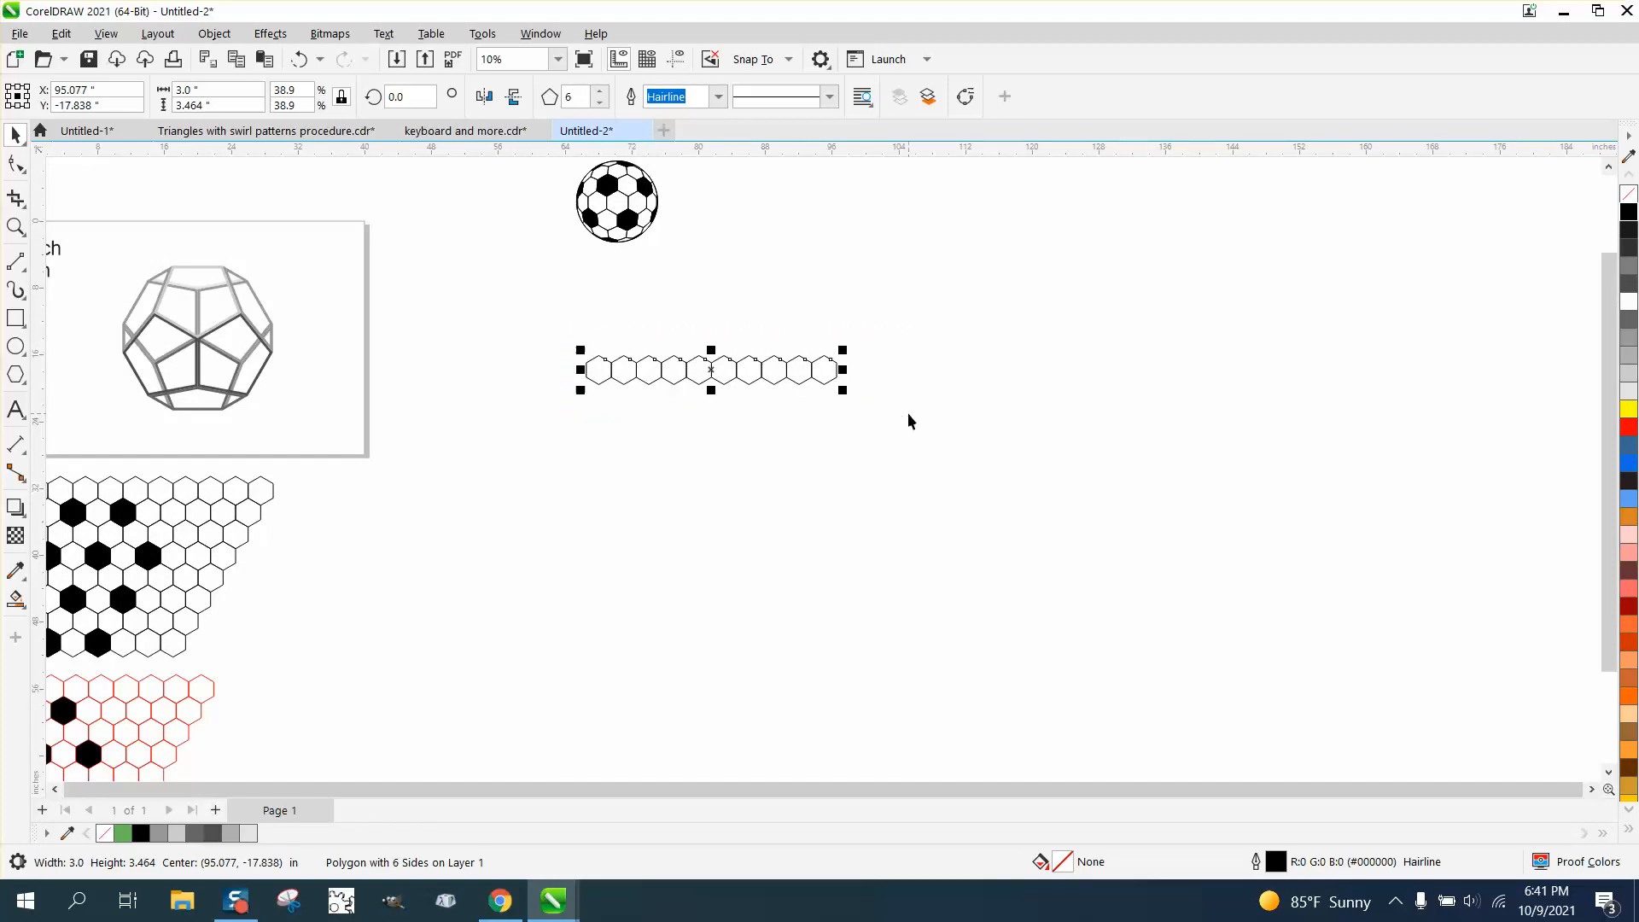
{"action": "key", "text": "ctrl+g"}
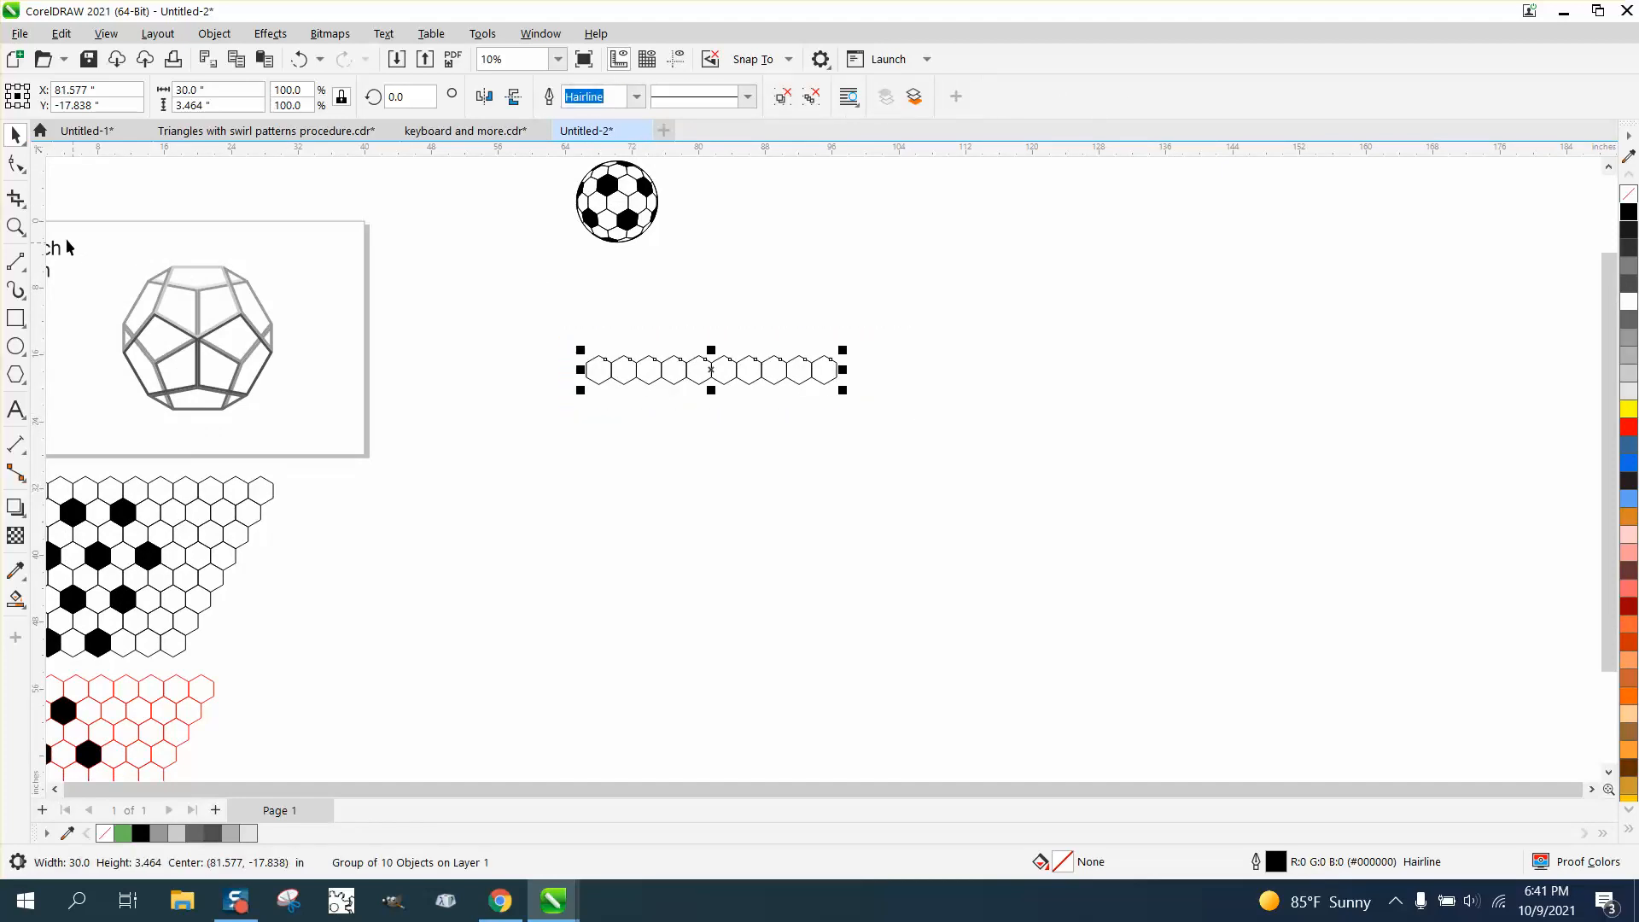
Step: Place a copy of the hexagon row directly below, shifted half a hexagon left so the edges interlock with the row above
{"action": "left_click", "coordinate": [15, 226]}
{"action": "left_click_drag", "start_coordinate": [536, 323], "coordinate": [969, 479]}
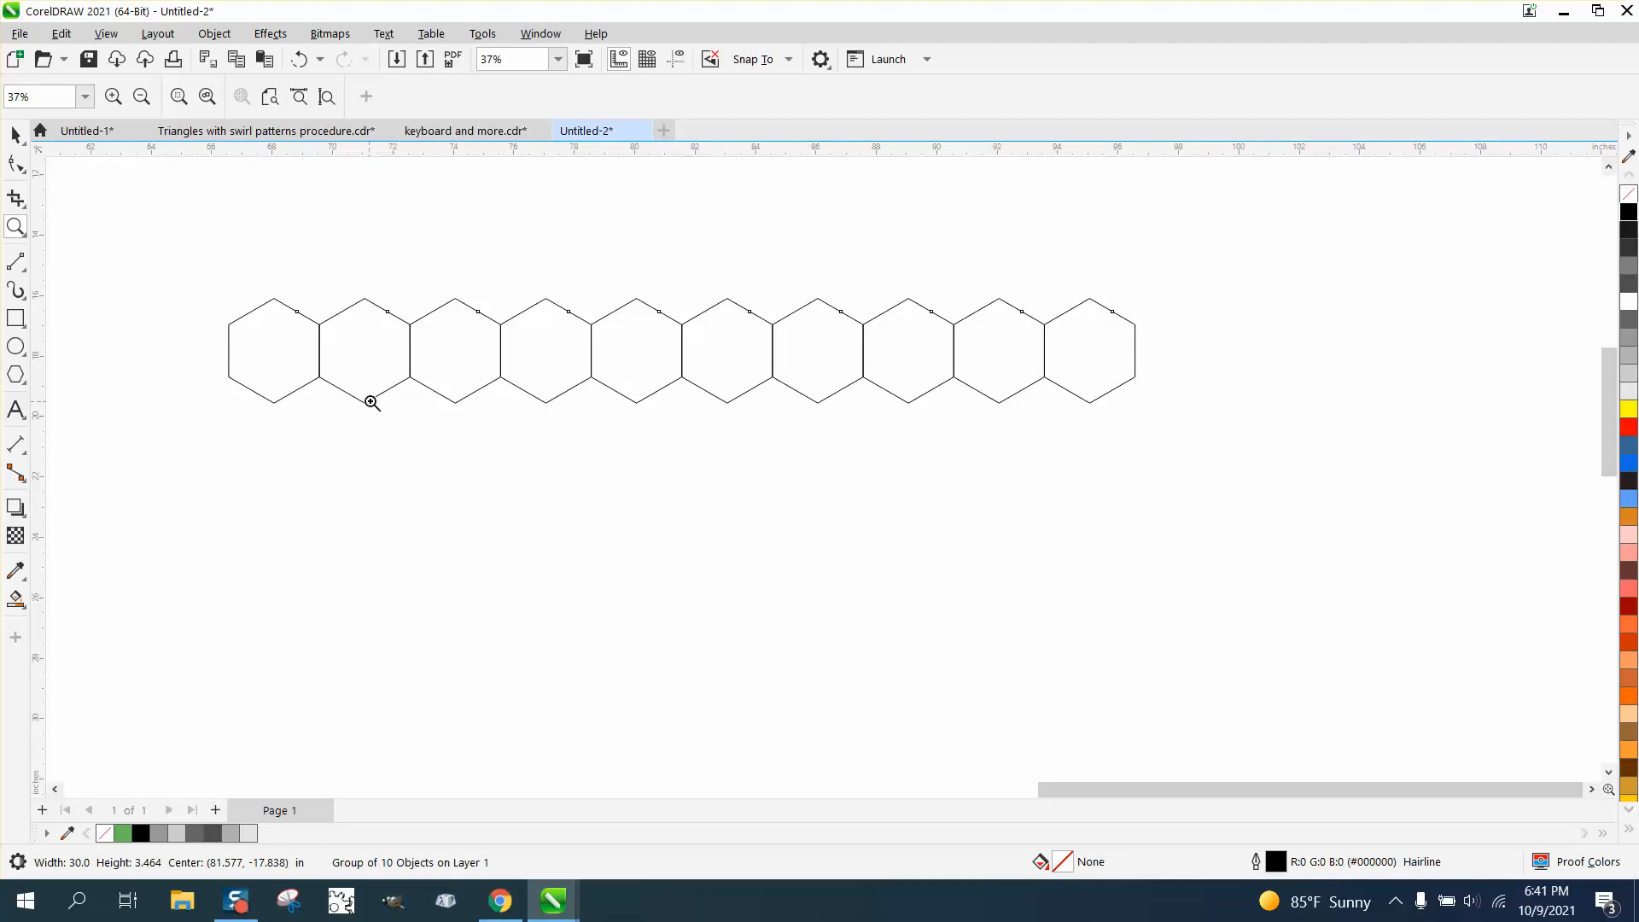
{"action": "left_click", "coordinate": [15, 134]}
{"action": "key", "text": "ctrl+u"}
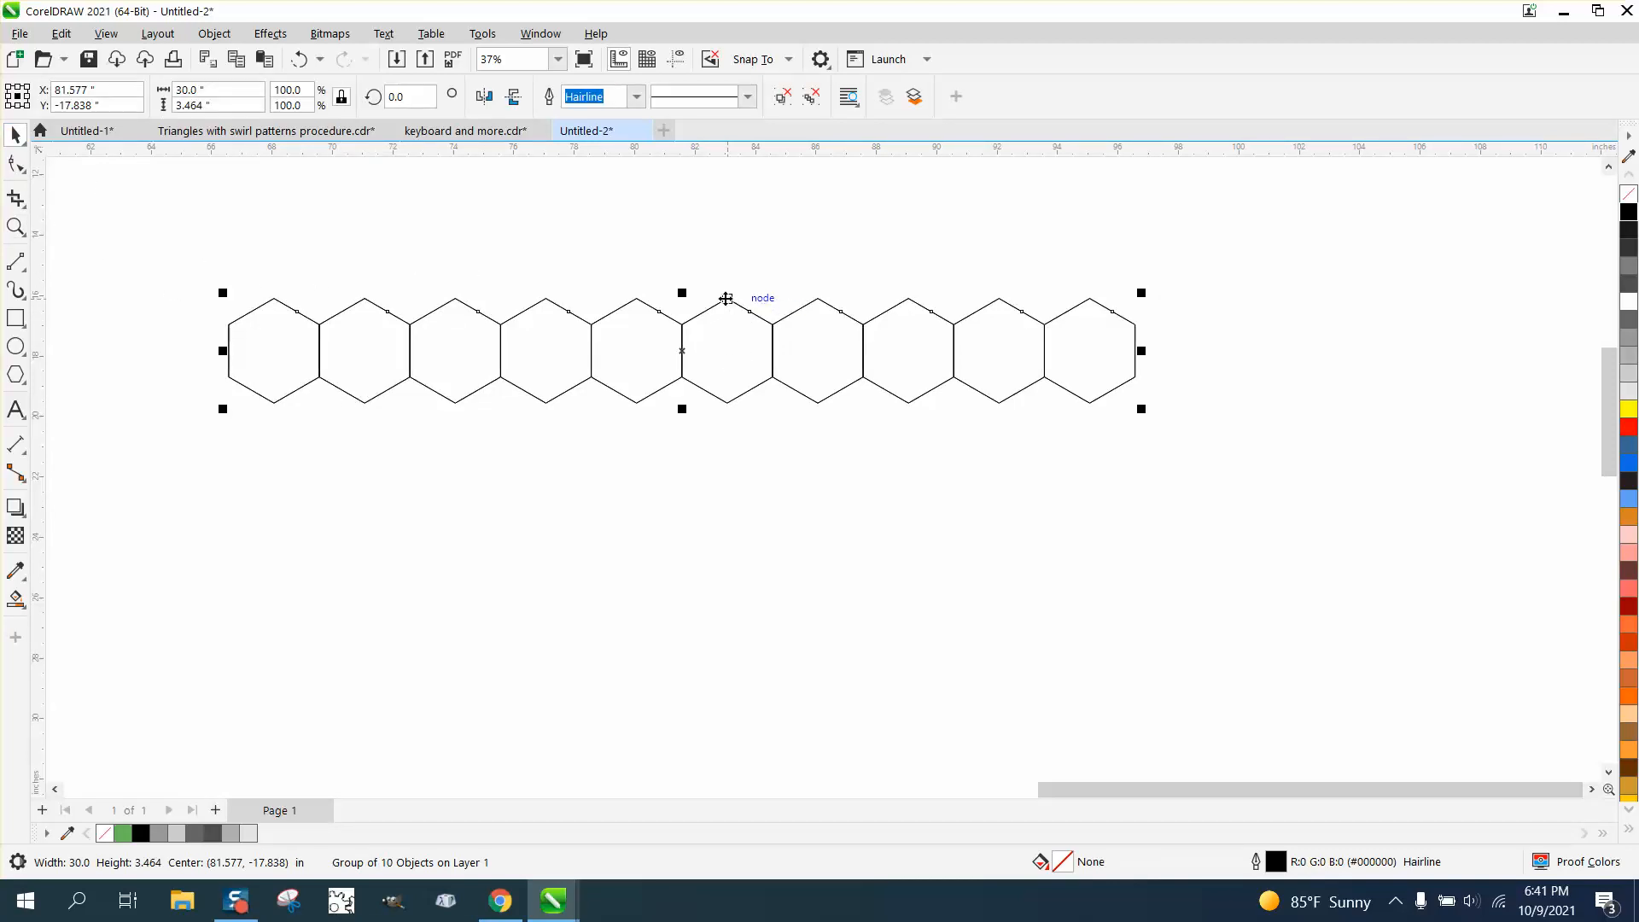
{"action": "left_click_drag", "start_coordinate": [728, 300], "coordinate": [681, 377]}
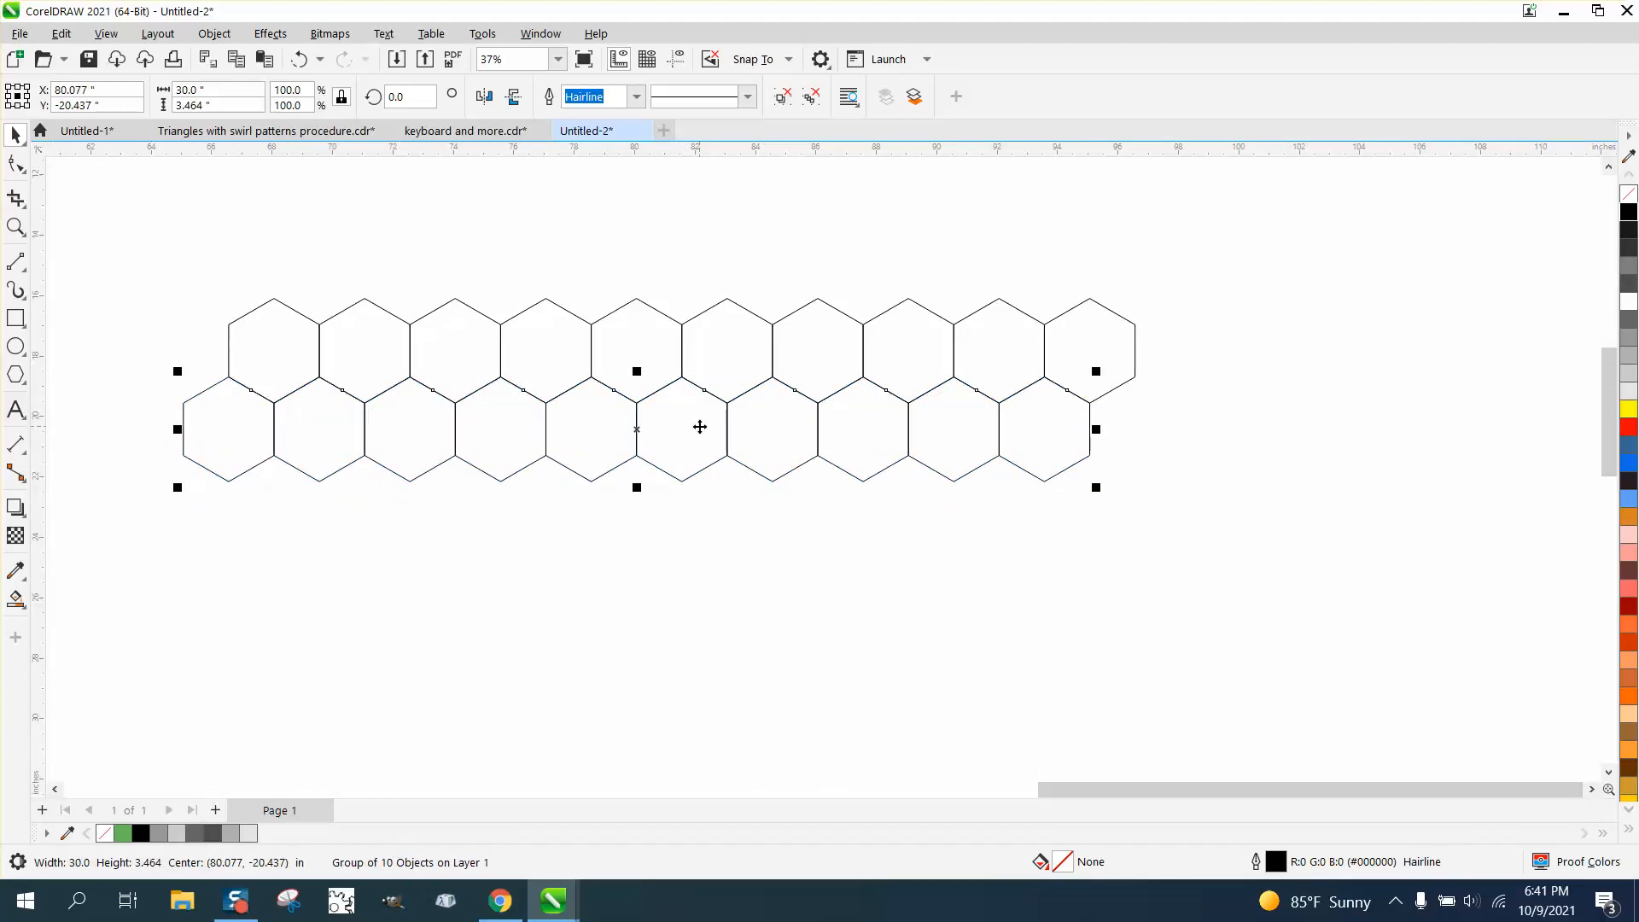
Step: Repeat the offset row duplication seven more times to build a slanted honeycomb of nine rows
{"action": "key", "text": "ctrl+d"}
{"action": "key", "text": "ctrl+d"}
{"action": "key", "text": "ctrl+d"}
{"action": "key", "text": "ctrl+d"}
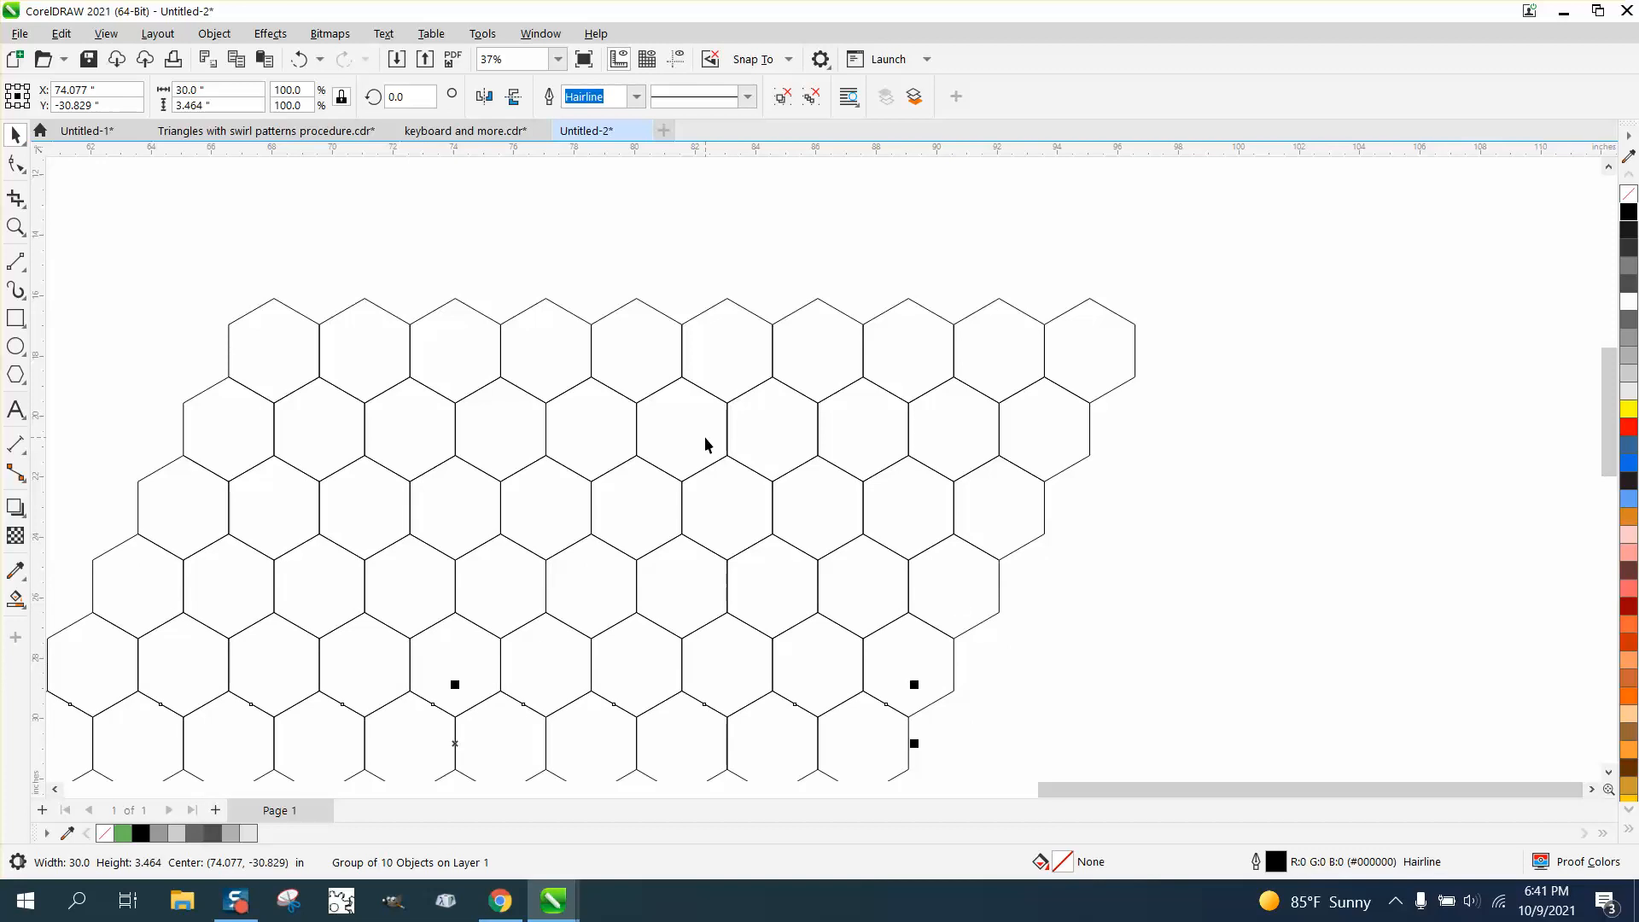
{"action": "scroll", "coordinate": [728, 426], "scroll_direction": "down", "scroll_amount": 1}
{"action": "scroll", "coordinate": [728, 427], "scroll_direction": "down", "scroll_amount": 4}
{"action": "key", "text": "ctrl+d"}
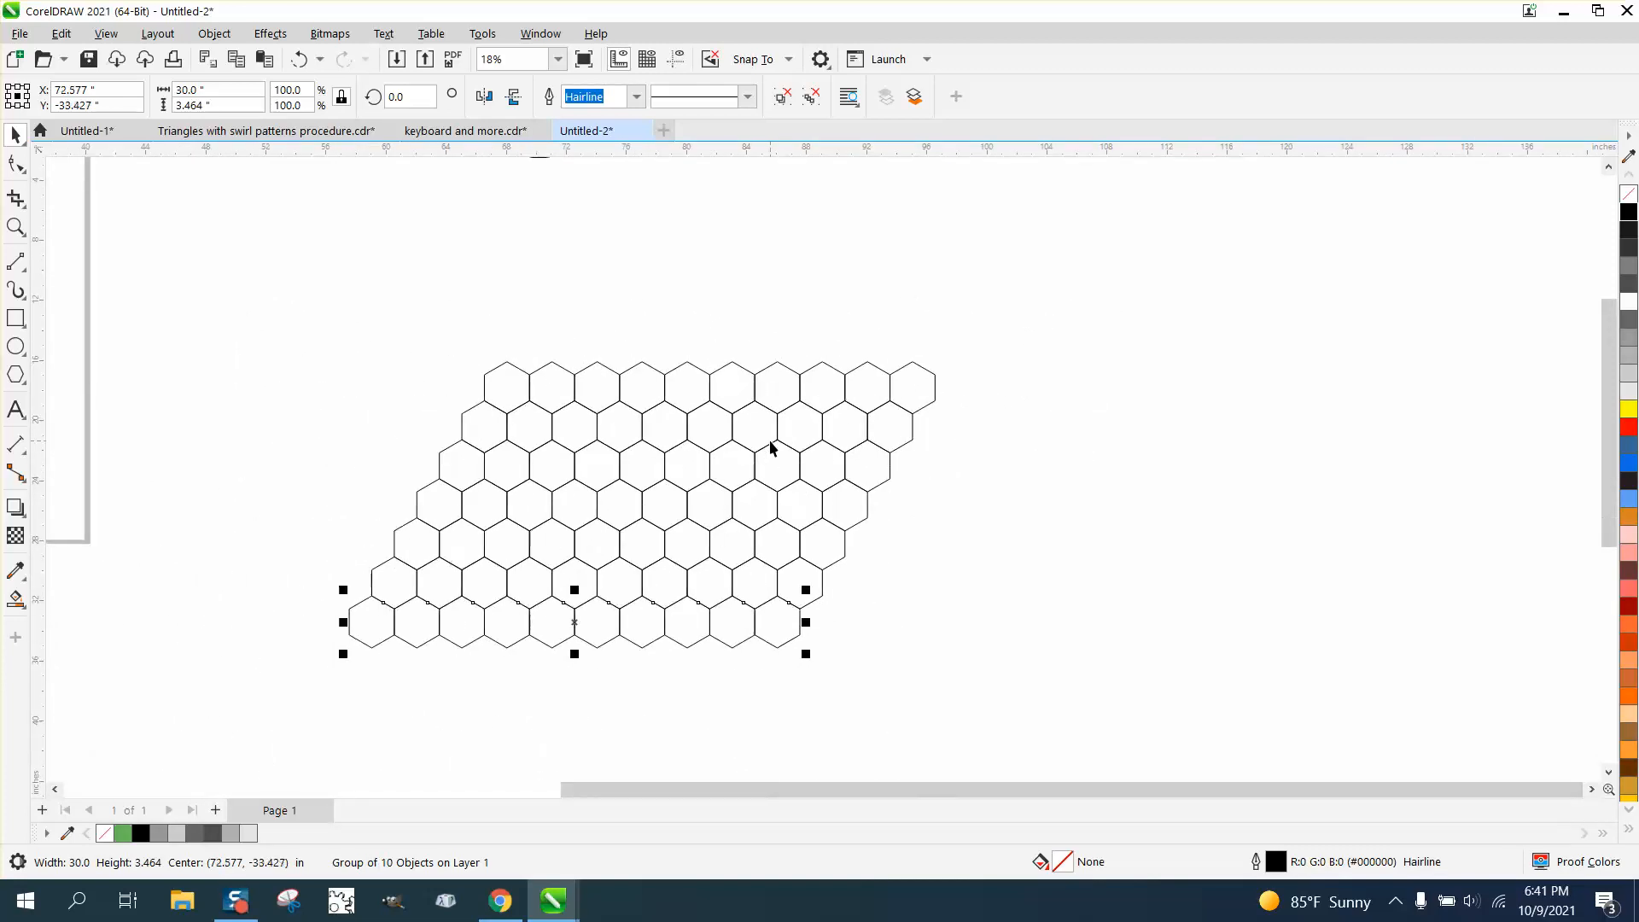
{"action": "key", "text": "ctrl+d"}
{"action": "key", "text": "ctrl+d"}
{"action": "scroll", "coordinate": [771, 447], "scroll_direction": "down", "scroll_amount": 2}
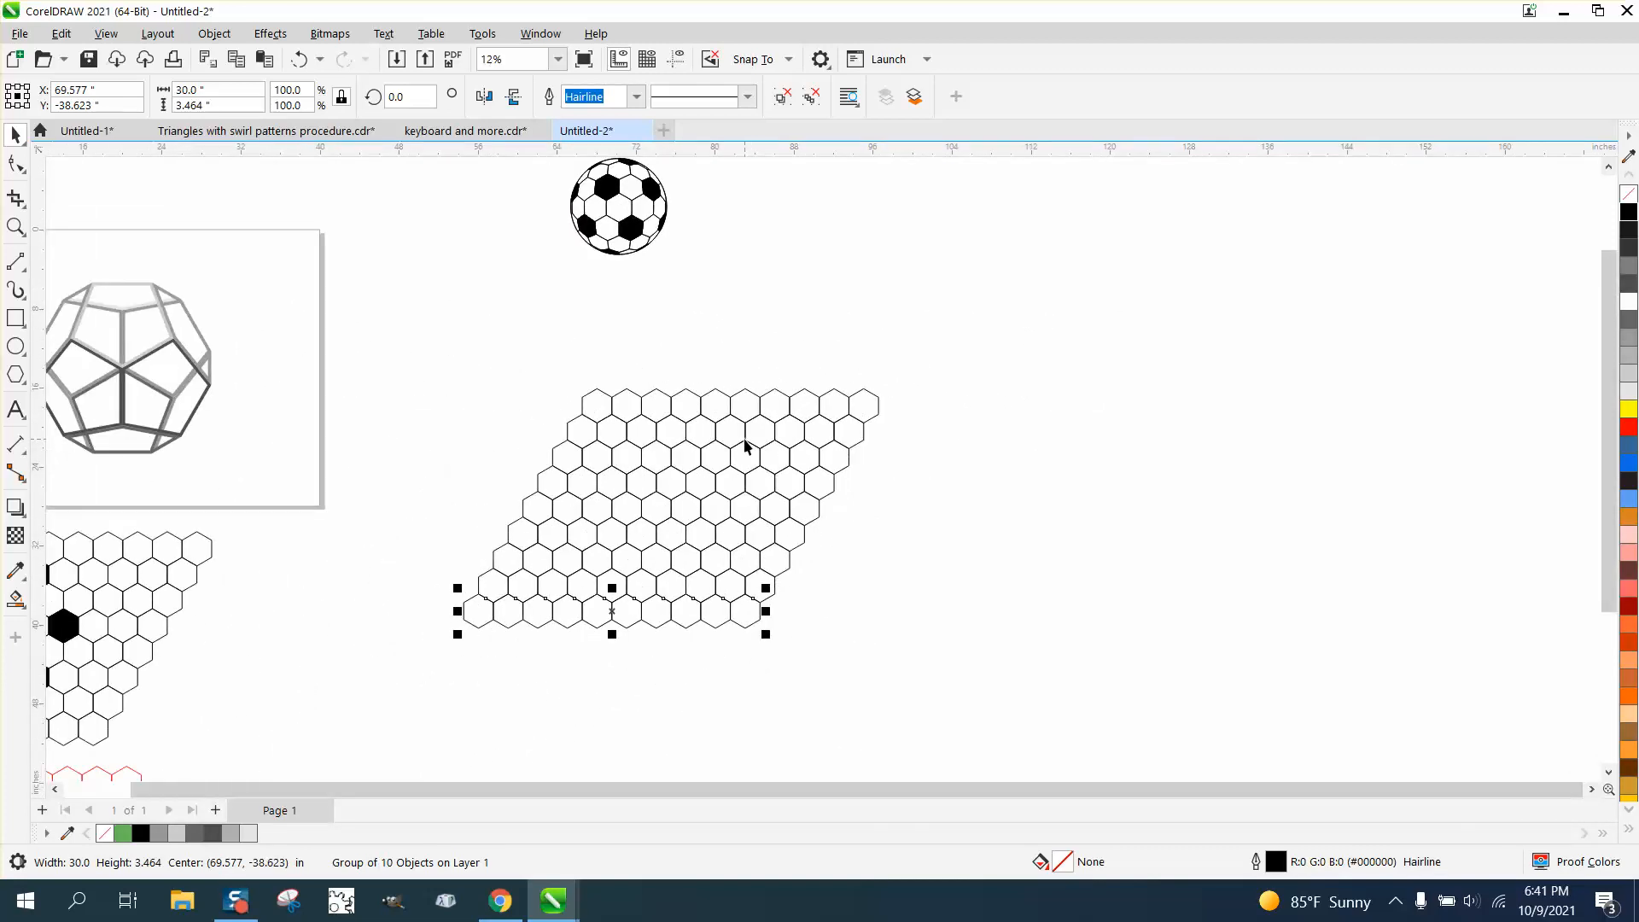
Step: Smart Fill four alternating hexagons in the honeycomb's second row with black, starting from the second hexagon
{"action": "left_click", "coordinate": [16, 226]}
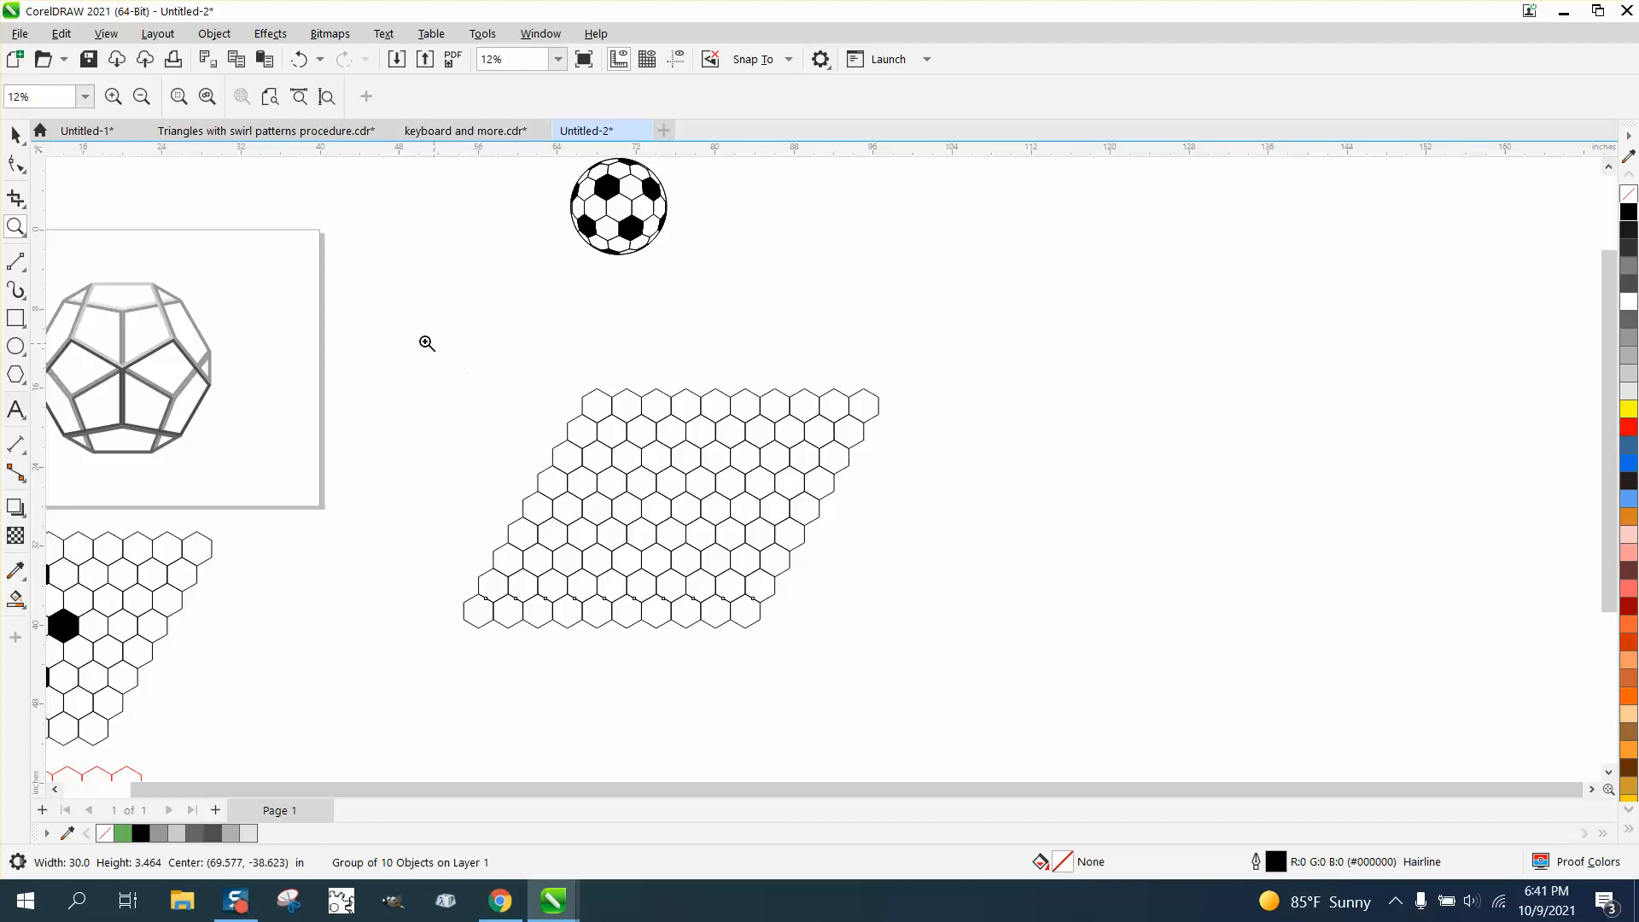
{"action": "left_click_drag", "start_coordinate": [424, 344], "coordinate": [1132, 705]}
{"action": "left_click", "coordinate": [15, 598]}
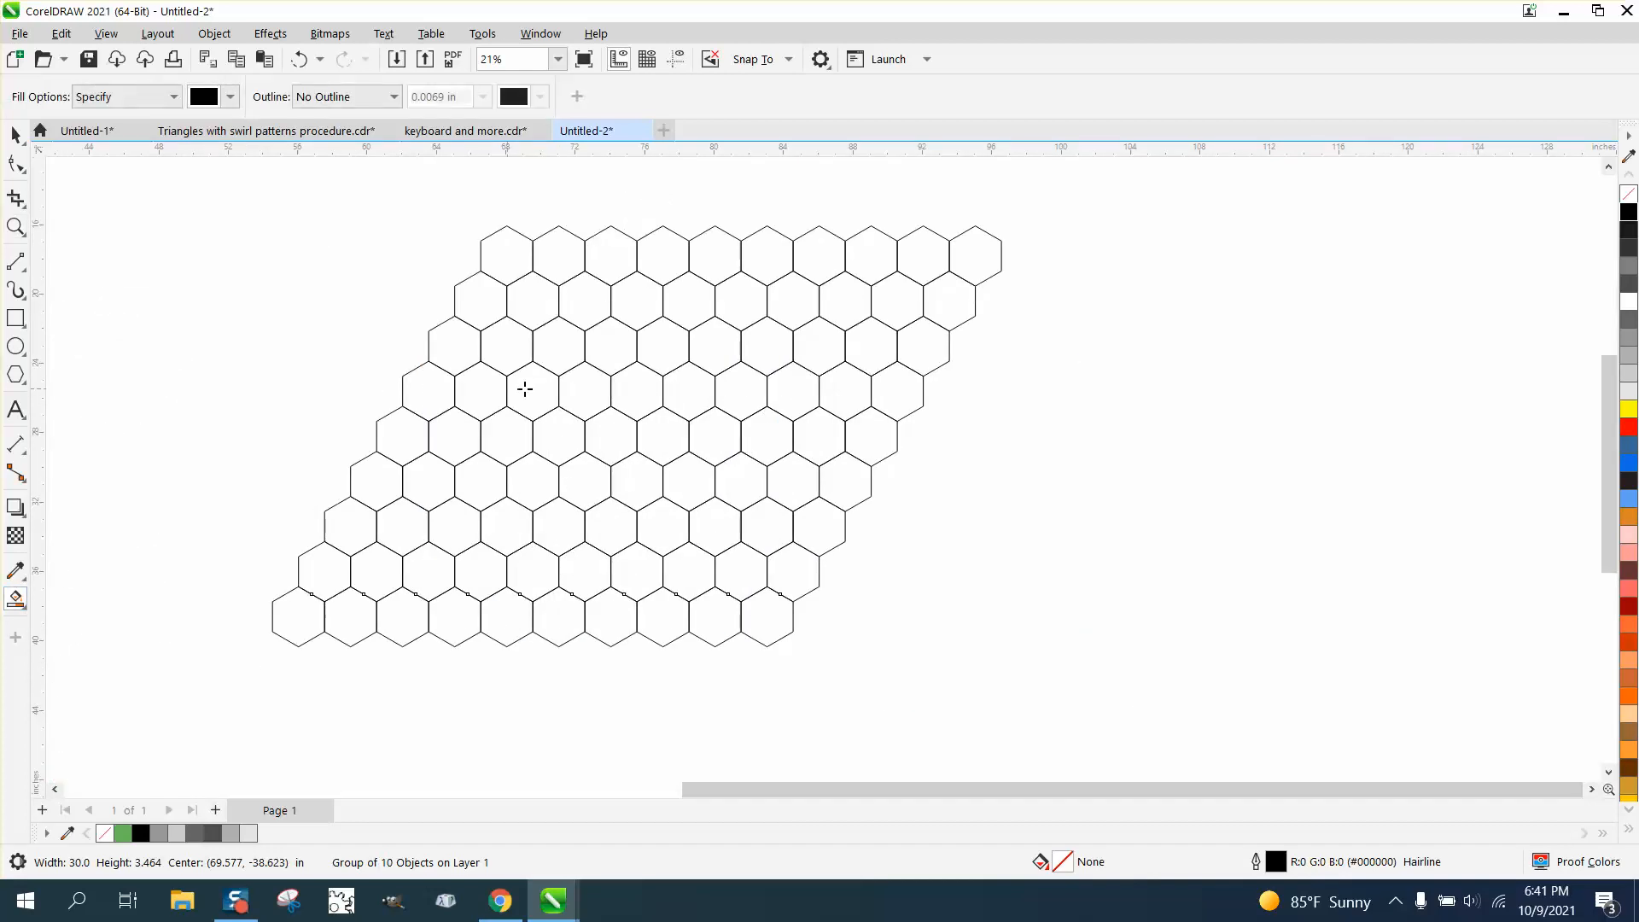
{"action": "left_click", "coordinate": [531, 312]}
{"action": "left_click", "coordinate": [636, 309]}
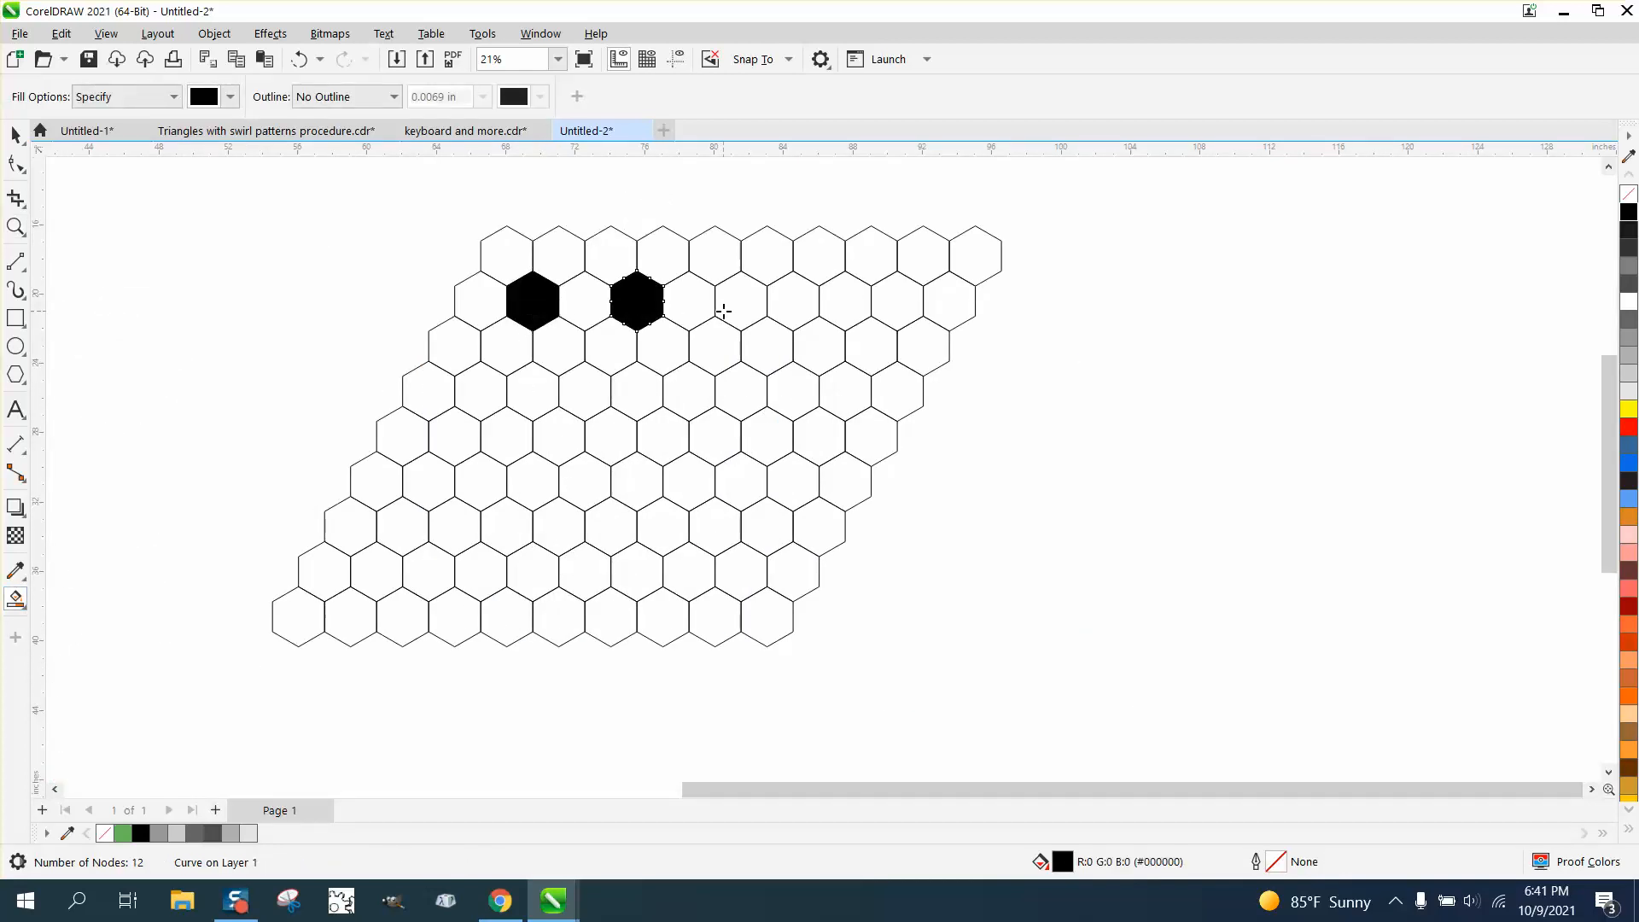
{"action": "left_click", "coordinate": [743, 309]}
{"action": "left_click", "coordinate": [854, 304]}
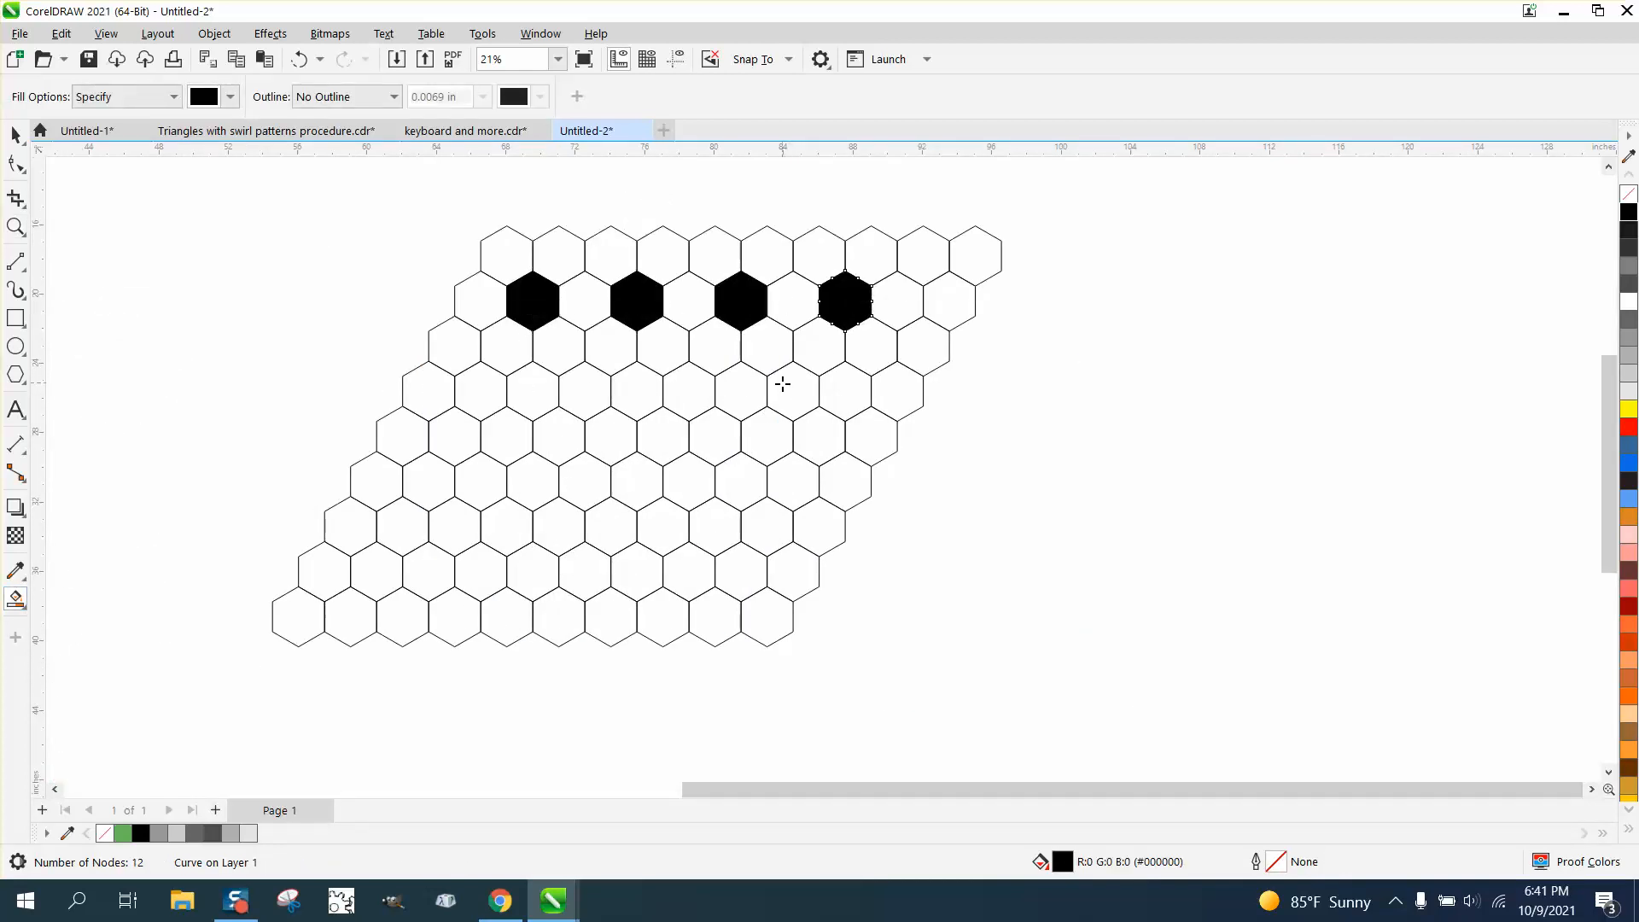
Step: Fill four alternating hexagons in the honeycomb's fourth row with black, from the eighth back to the second hexagon
{"action": "left_click", "coordinate": [792, 384]}
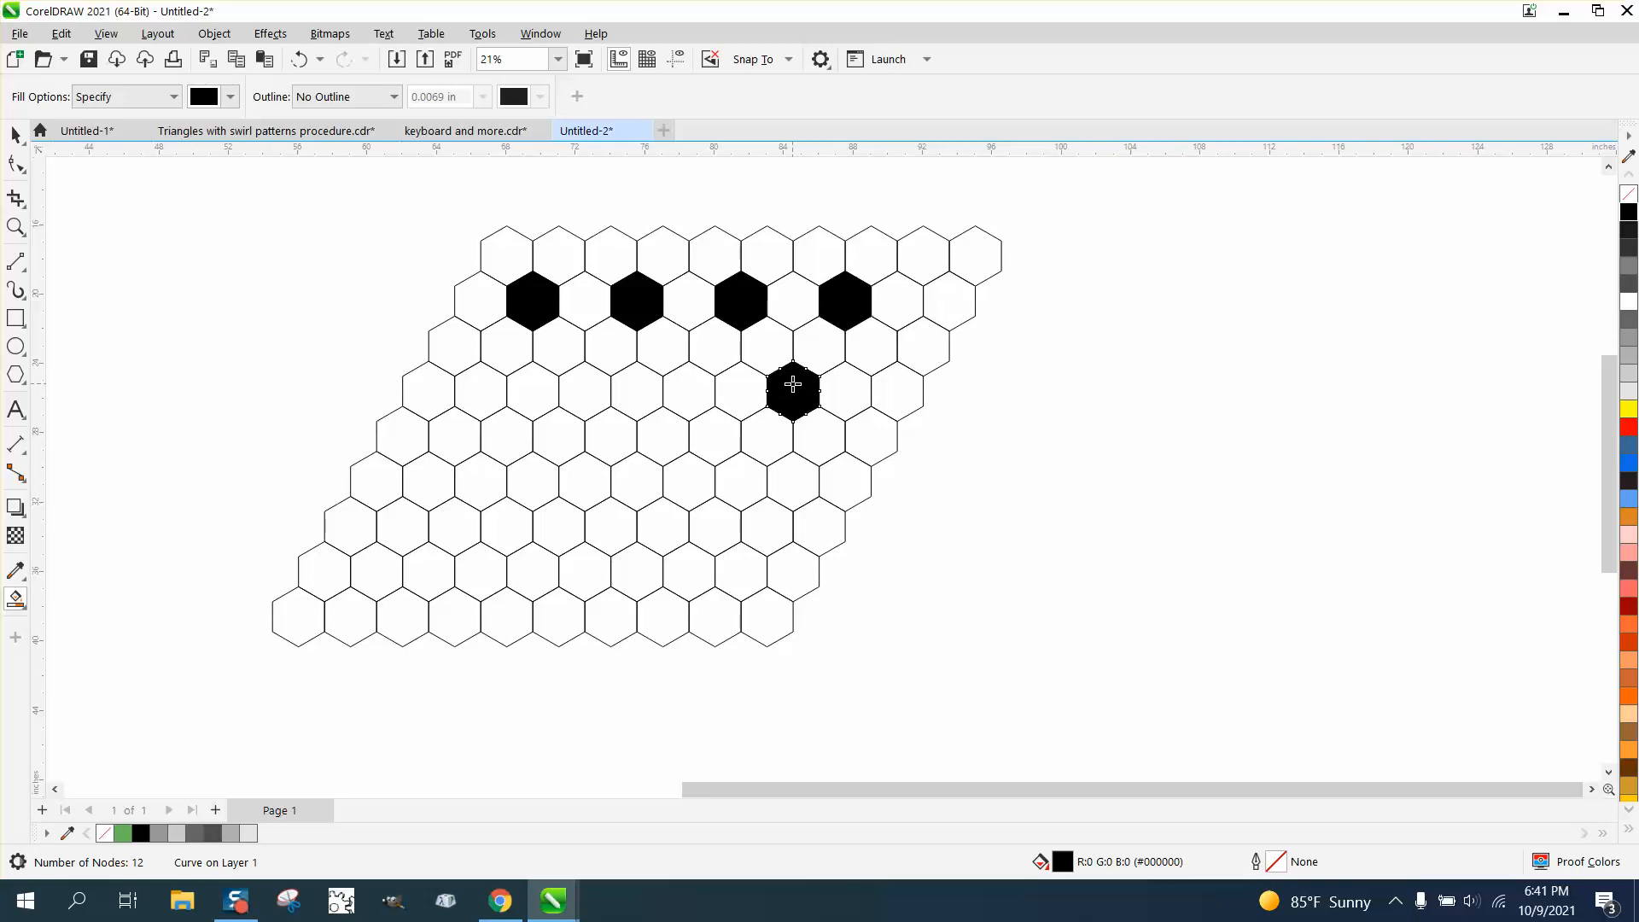
{"action": "left_click", "coordinate": [684, 387]}
{"action": "left_click", "coordinate": [582, 387]}
{"action": "left_click", "coordinate": [493, 388]}
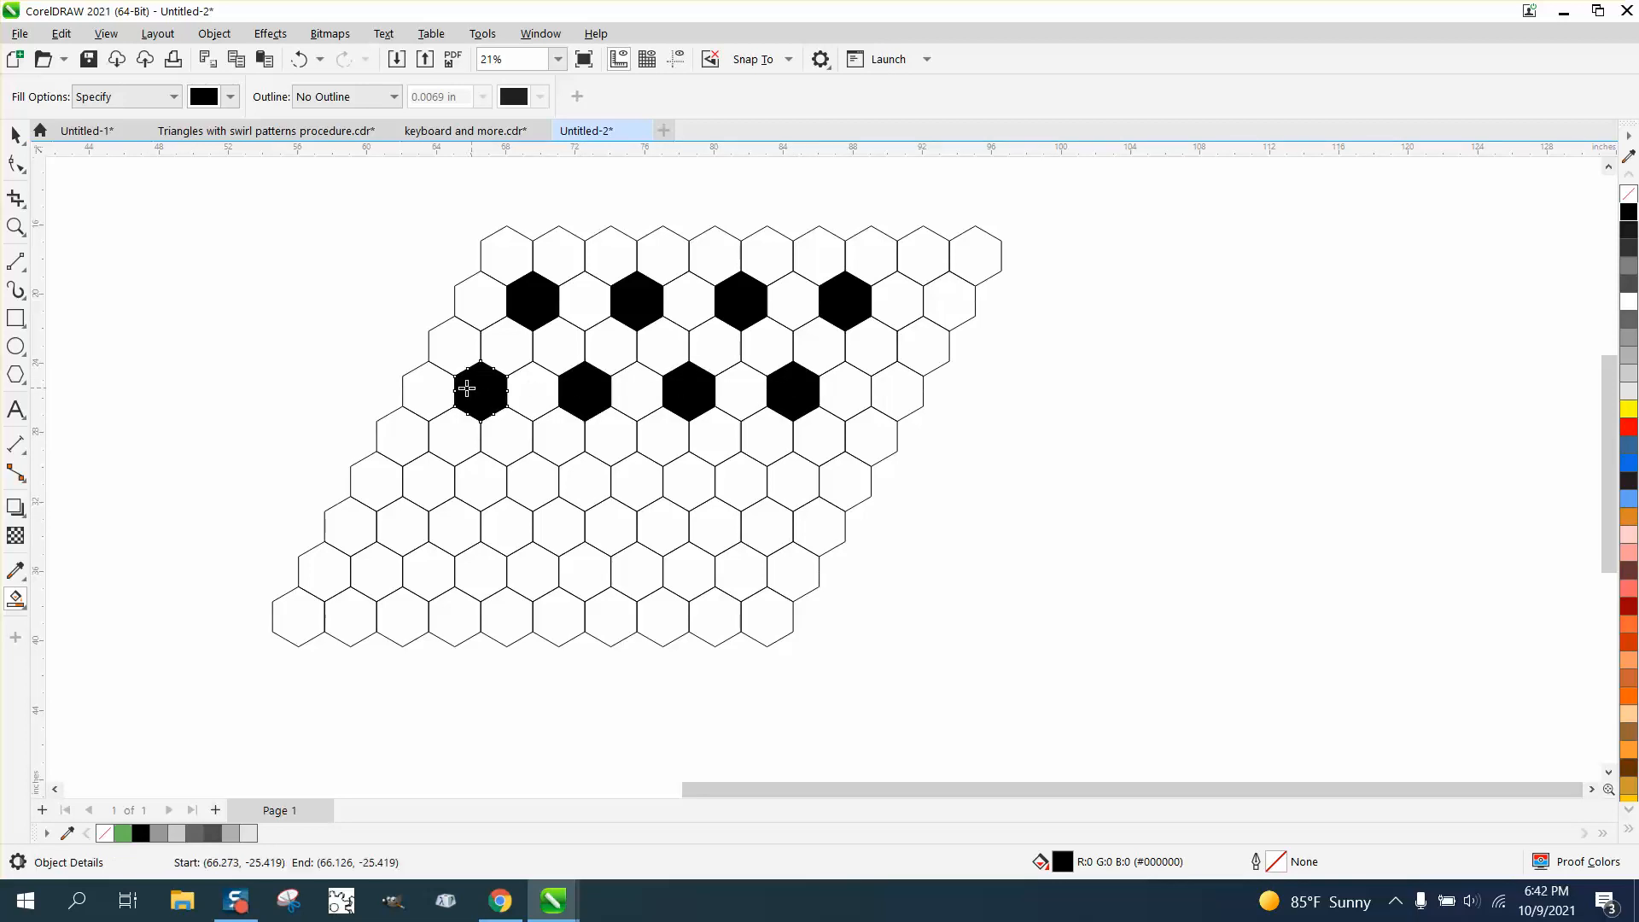
Step: Fill five alternating hexagons in the honeycomb's sixth row with black, starting from the second hexagon
{"action": "left_click", "coordinate": [435, 474]}
{"action": "left_click", "coordinate": [535, 479]}
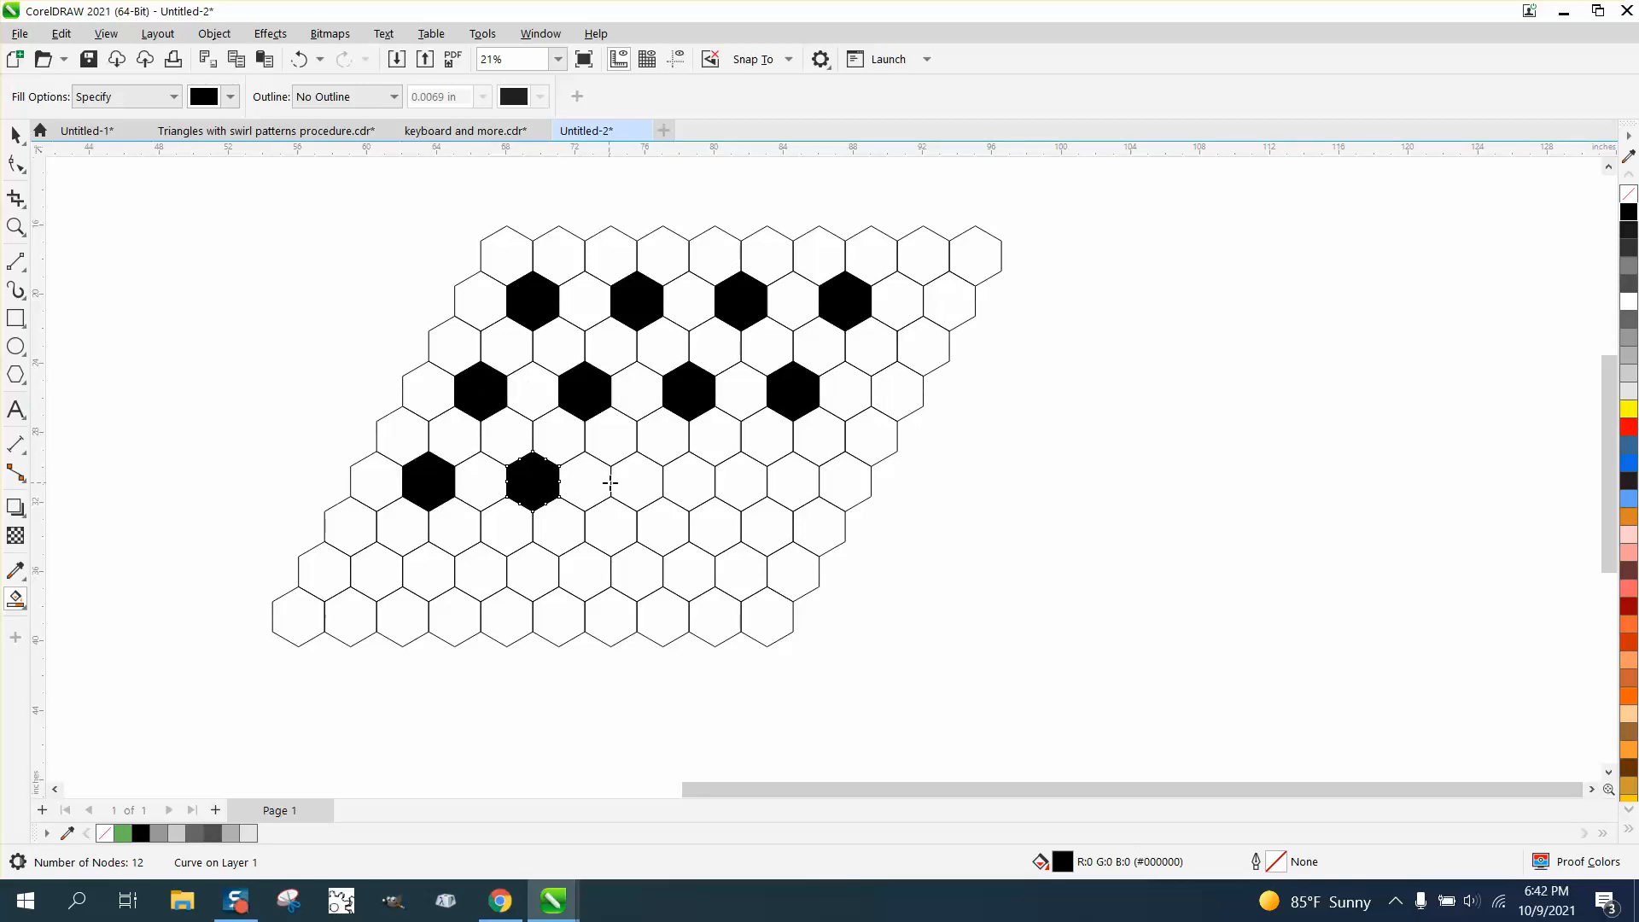
{"action": "left_click", "coordinate": [634, 483]}
{"action": "left_click", "coordinate": [730, 487]}
{"action": "left_click", "coordinate": [862, 497]}
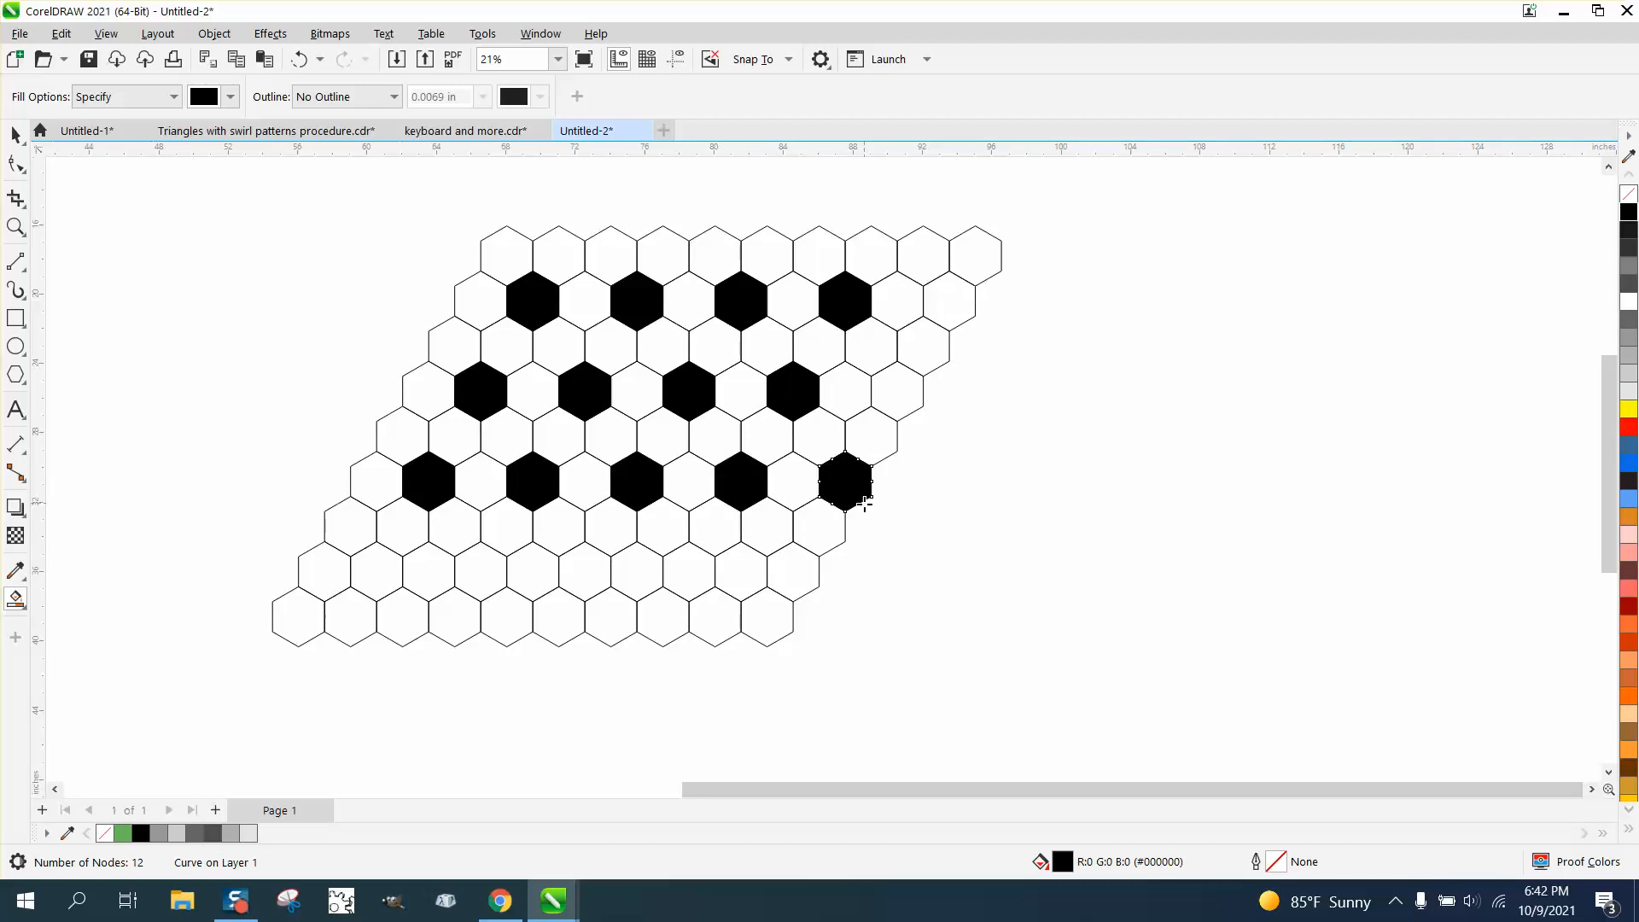
Step: Fill five alternating hexagons in the honeycomb's eighth row with black, then leave the Smart Fill tool
{"action": "left_click", "coordinate": [795, 569]}
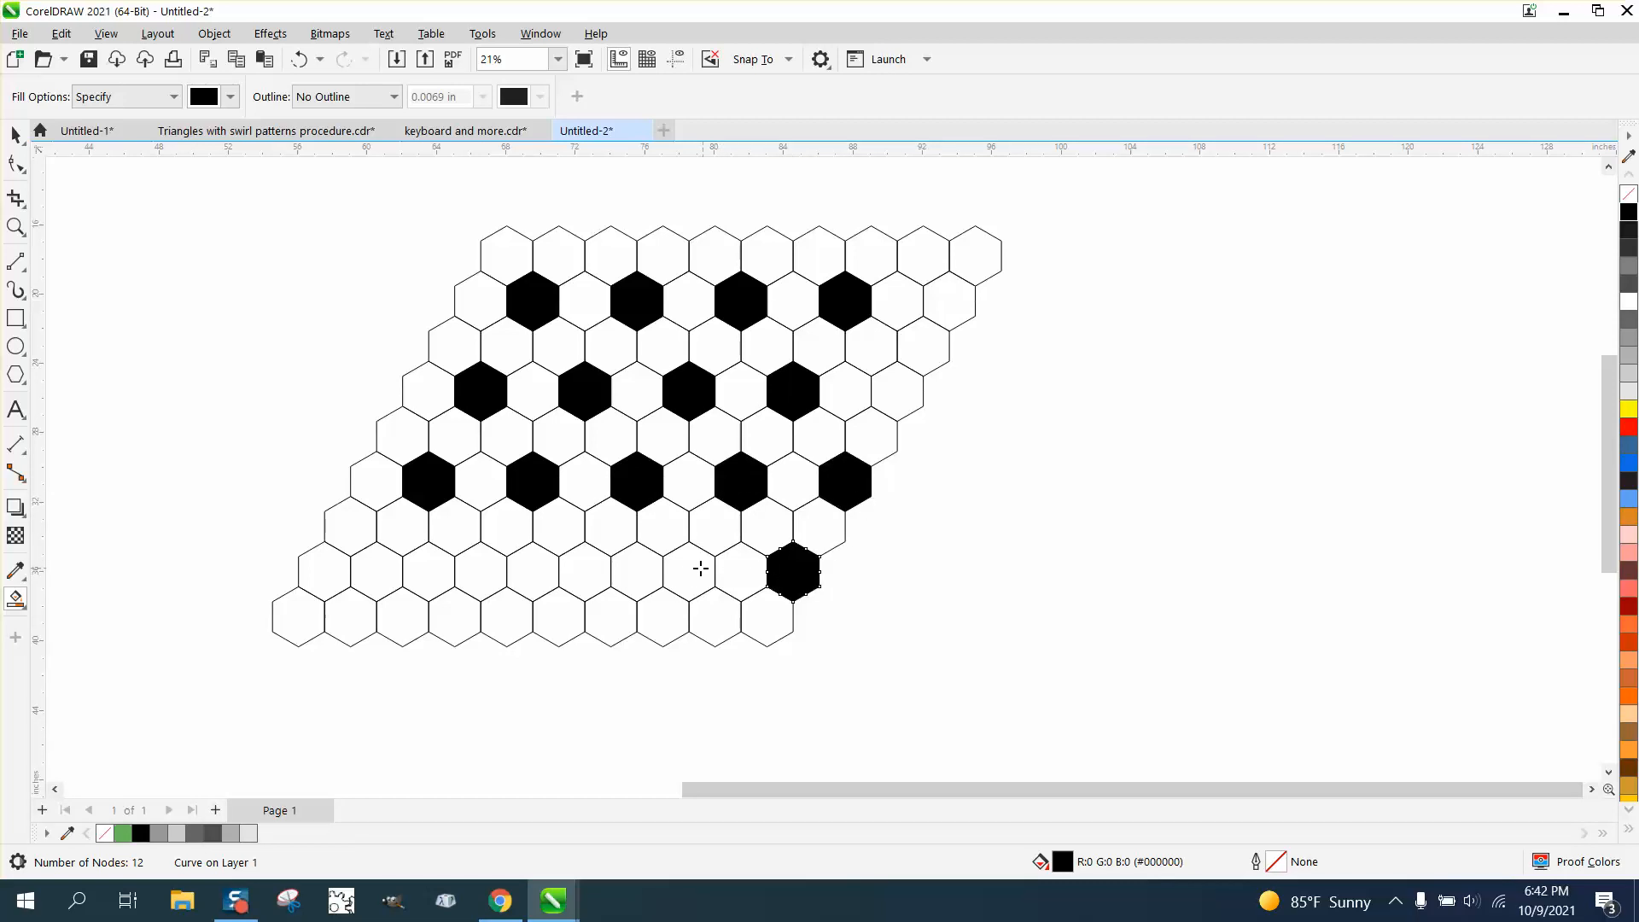
{"action": "left_click", "coordinate": [691, 567]}
{"action": "left_click", "coordinate": [594, 568]}
{"action": "left_click", "coordinate": [495, 570]}
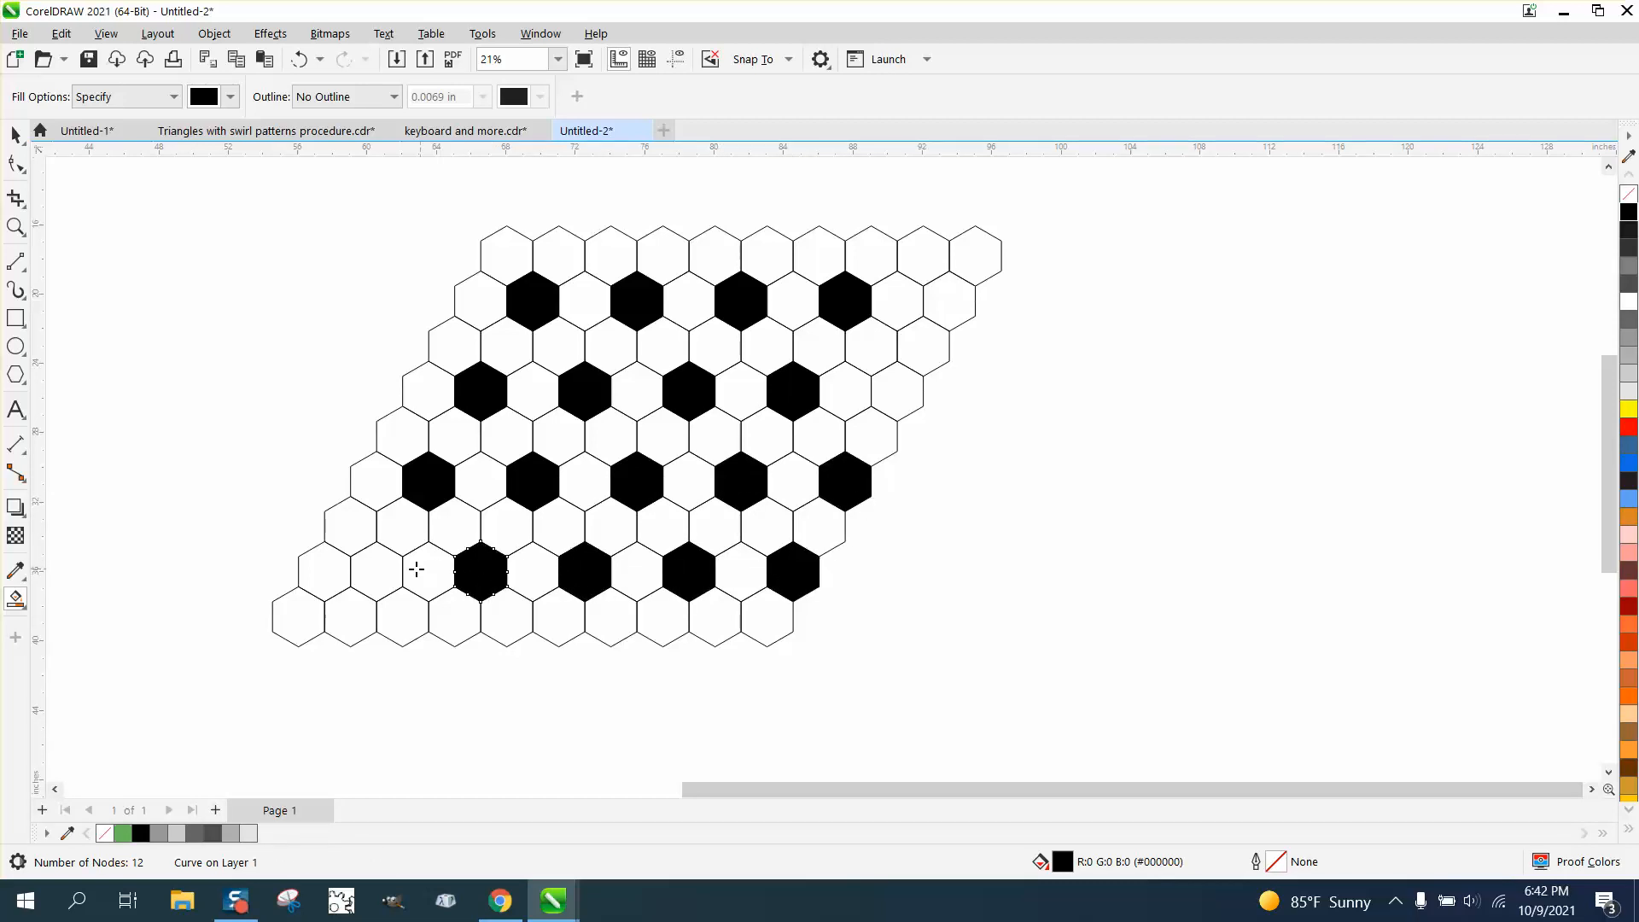
{"action": "left_click", "coordinate": [384, 569]}
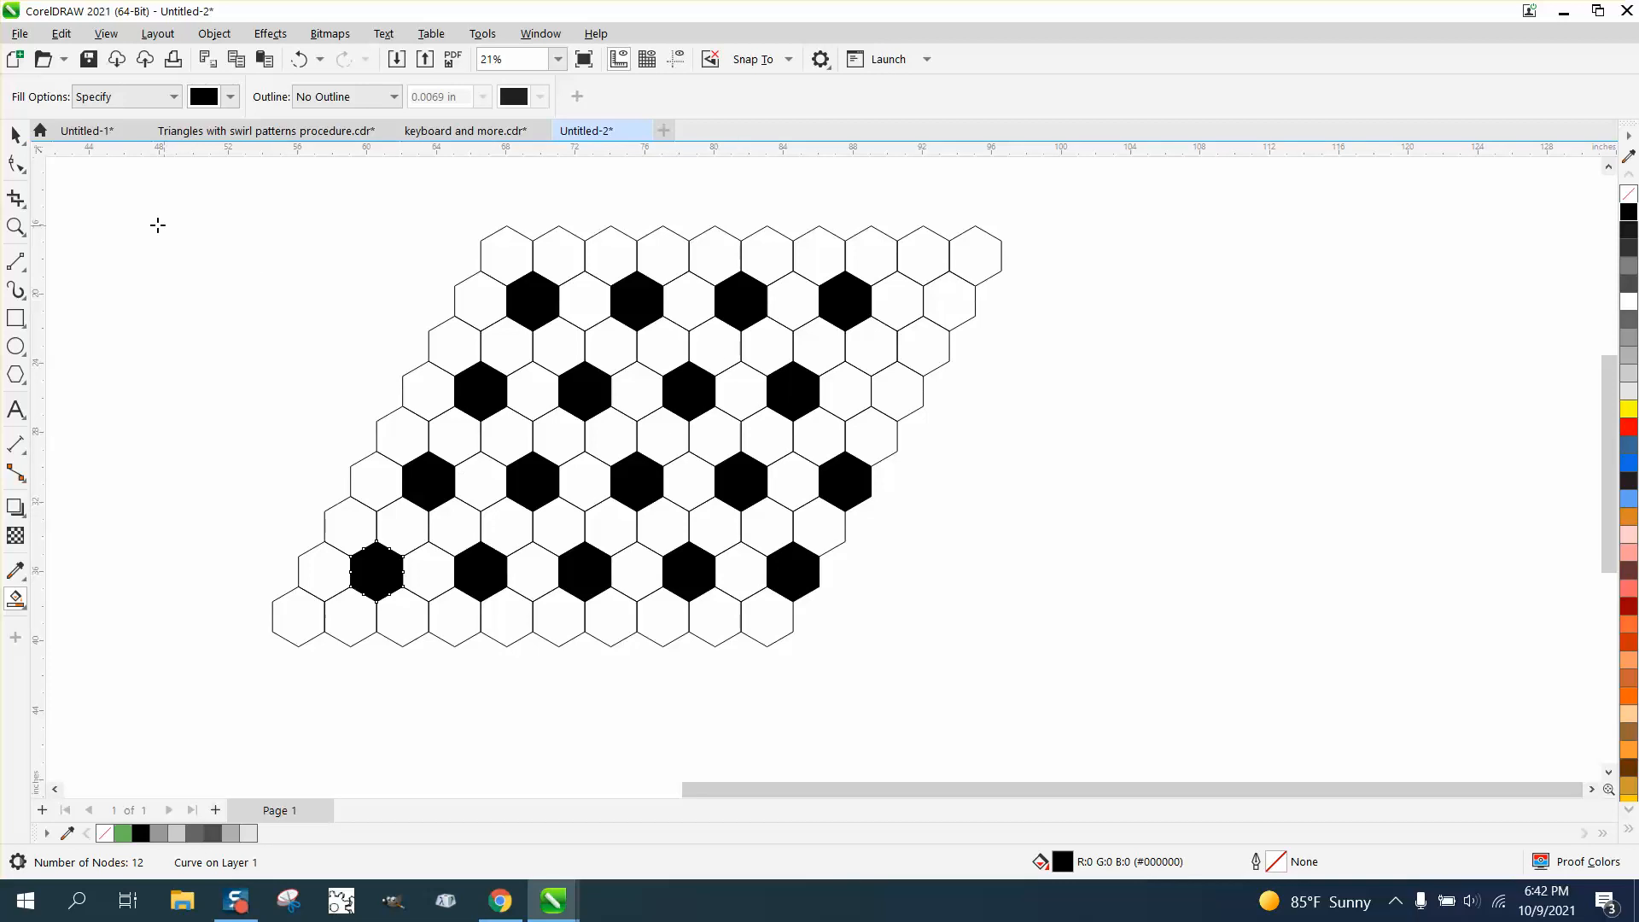
{"action": "left_click", "coordinate": [15, 134]}
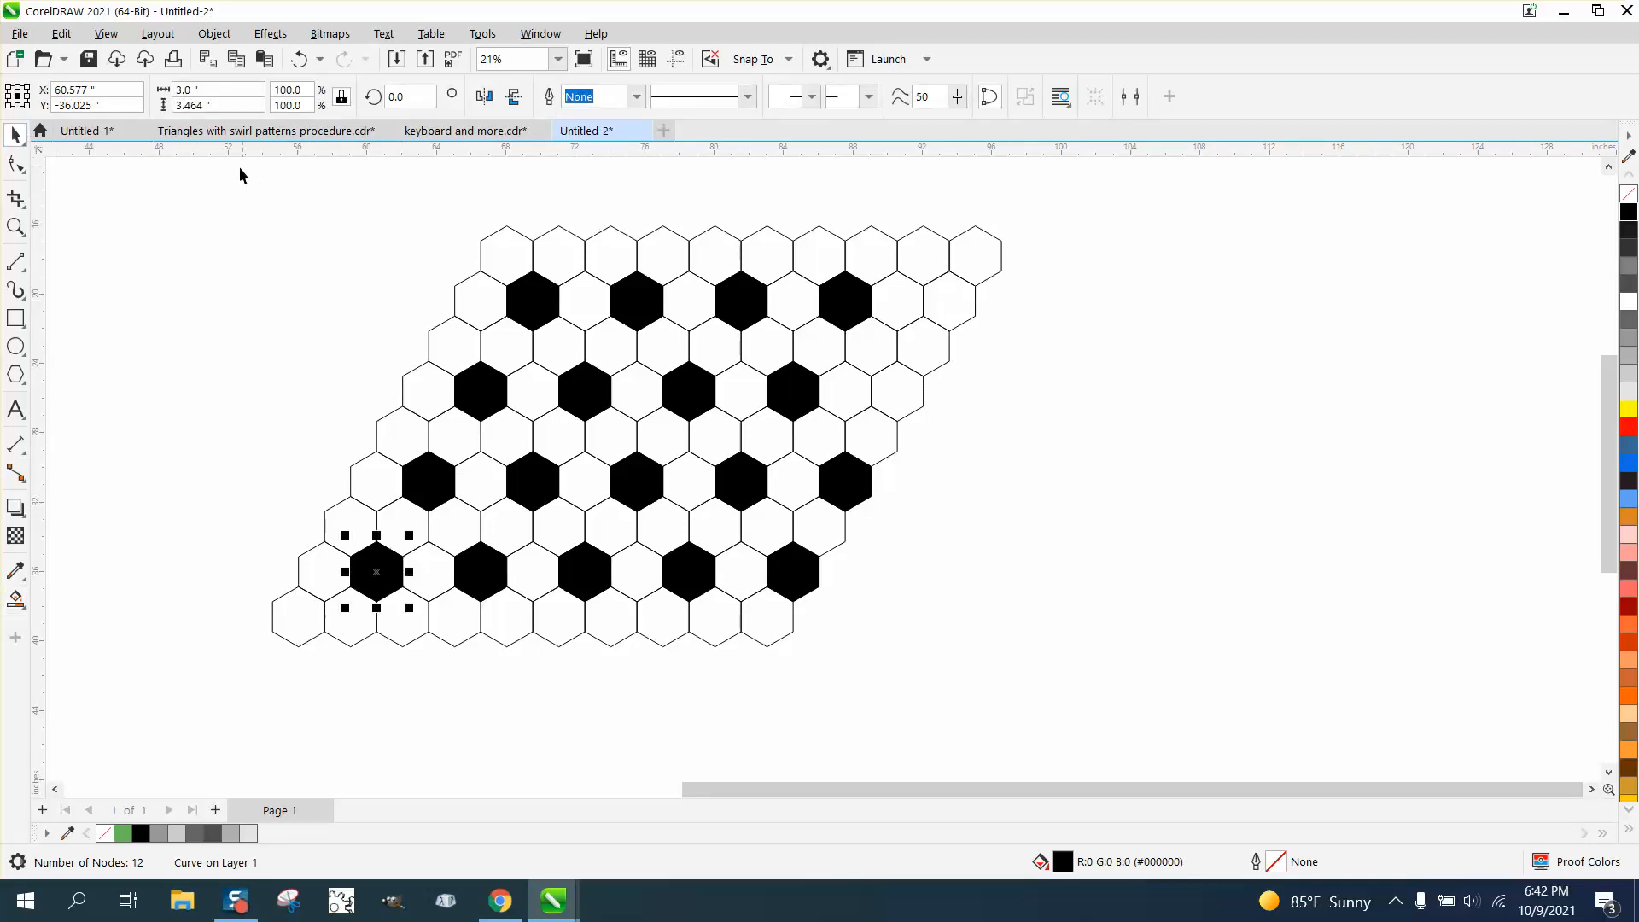
Step: Group all the honeycomb's hexagons into one object
{"action": "left_click_drag", "start_coordinate": [239, 171], "coordinate": [1209, 741]}
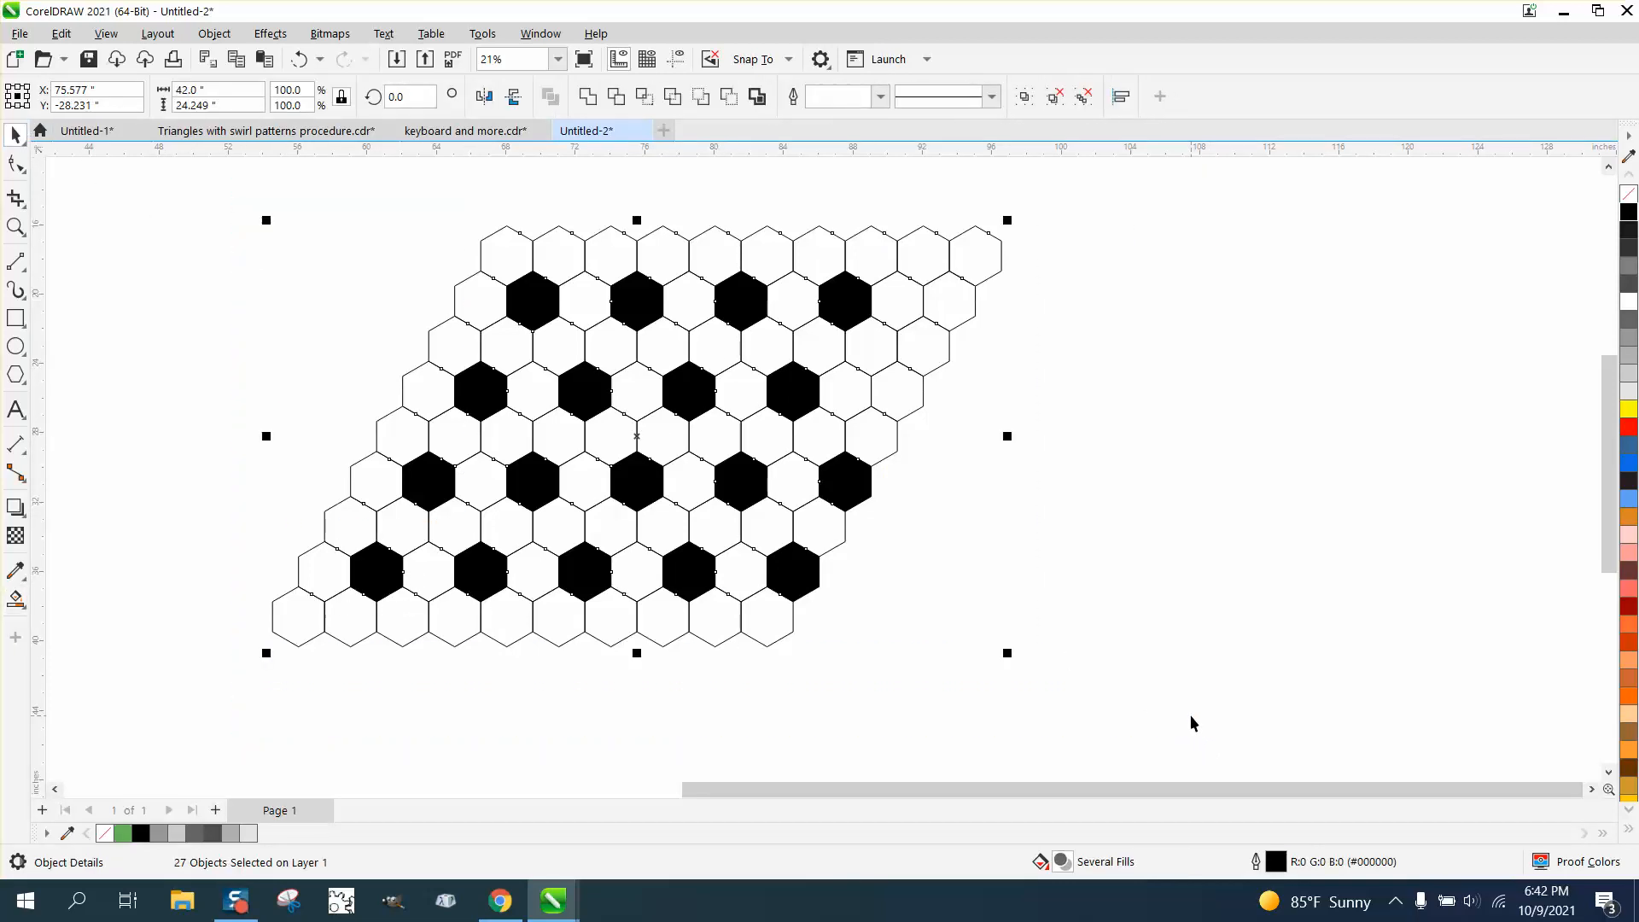
{"action": "key", "text": "ctrl+g"}
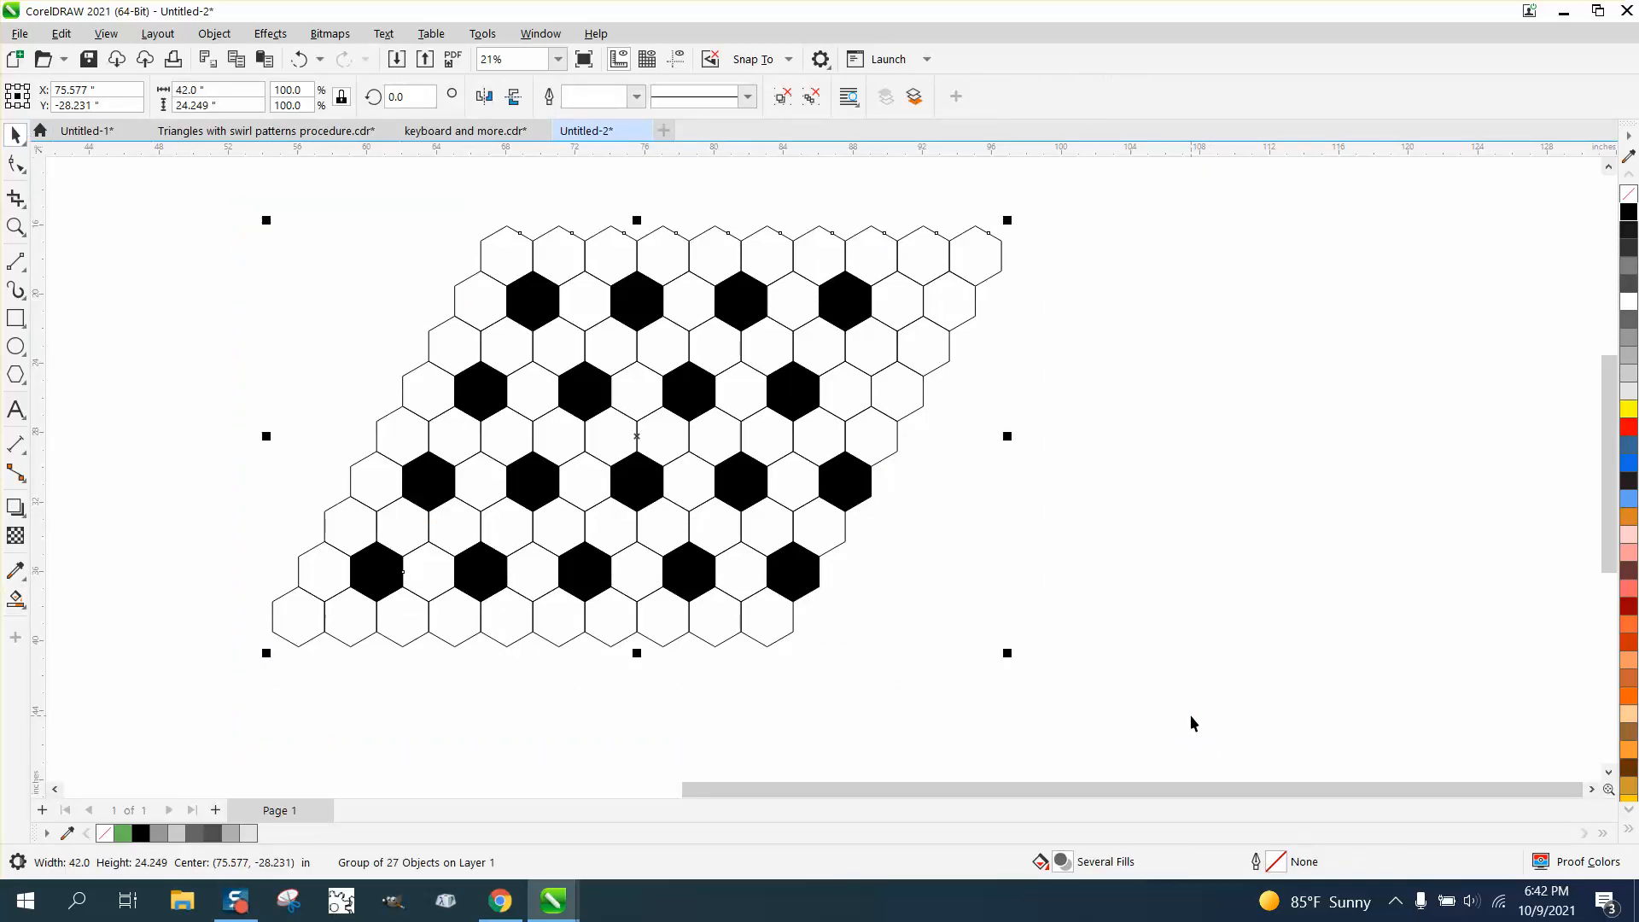
Step: Draw a black-outlined circle about 17.7 inches in diameter and place it over the middle of the honeycomb
{"action": "left_click", "coordinate": [15, 345]}
{"action": "left_click_drag", "start_coordinate": [1333, 347], "coordinate": [1024, 597]}
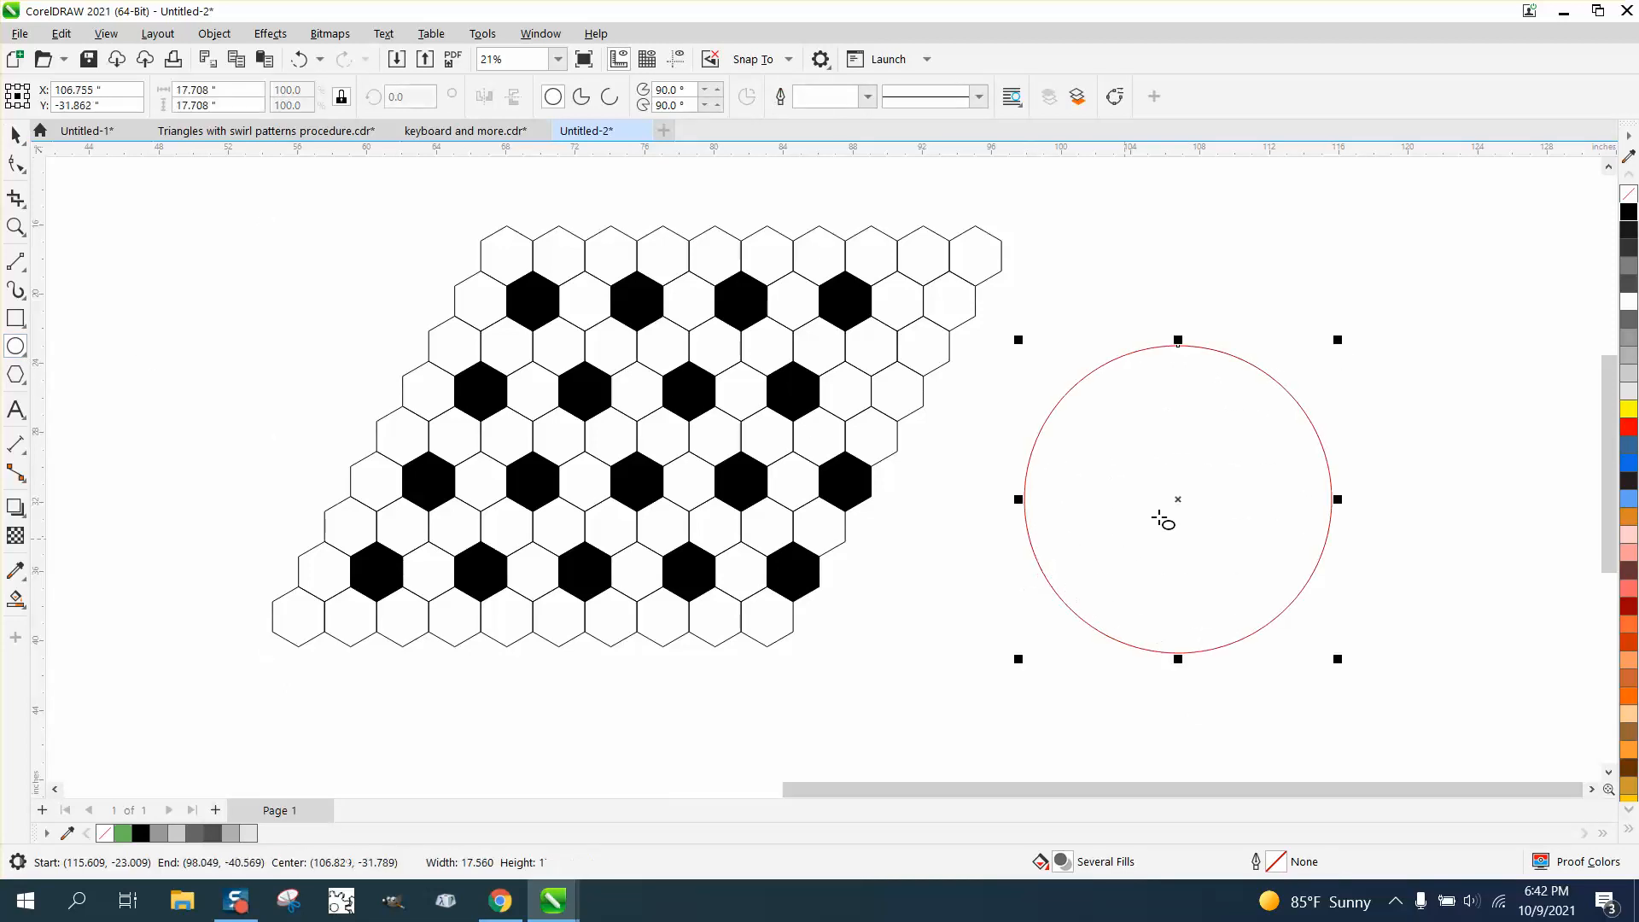
{"action": "right_click", "coordinate": [1629, 219]}
{"action": "left_click_drag", "start_coordinate": [1178, 497], "coordinate": [648, 426]}
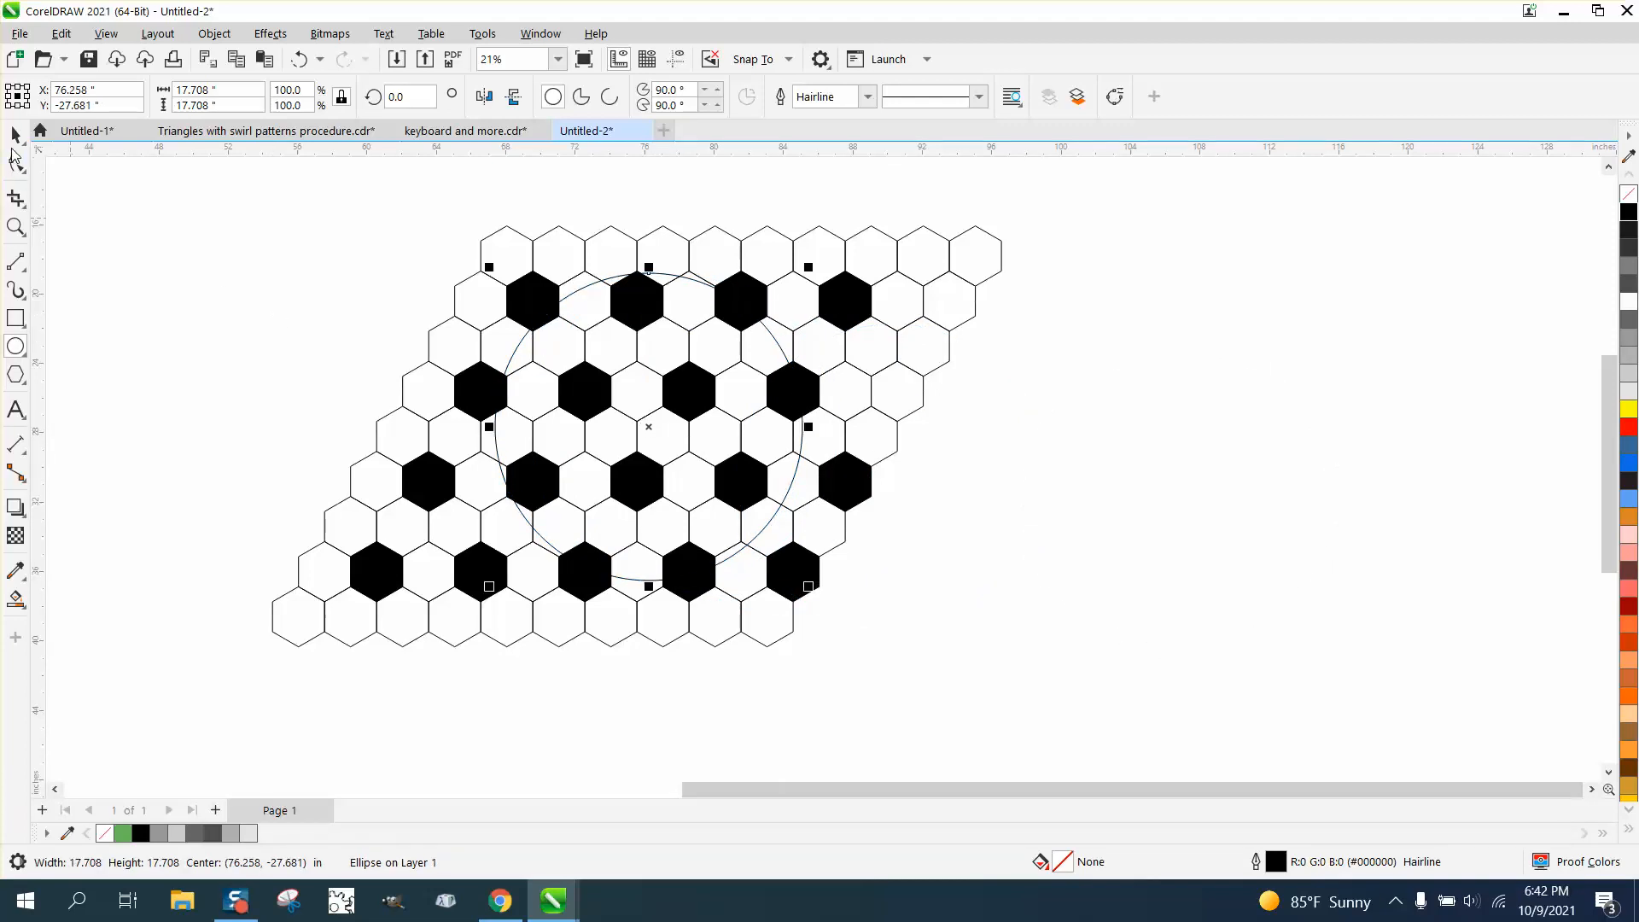
Step: Select the honeycomb and the circle together and open the Lens effect settings
{"action": "left_click", "coordinate": [15, 135]}
{"action": "left_click_drag", "start_coordinate": [202, 191], "coordinate": [1132, 664]}
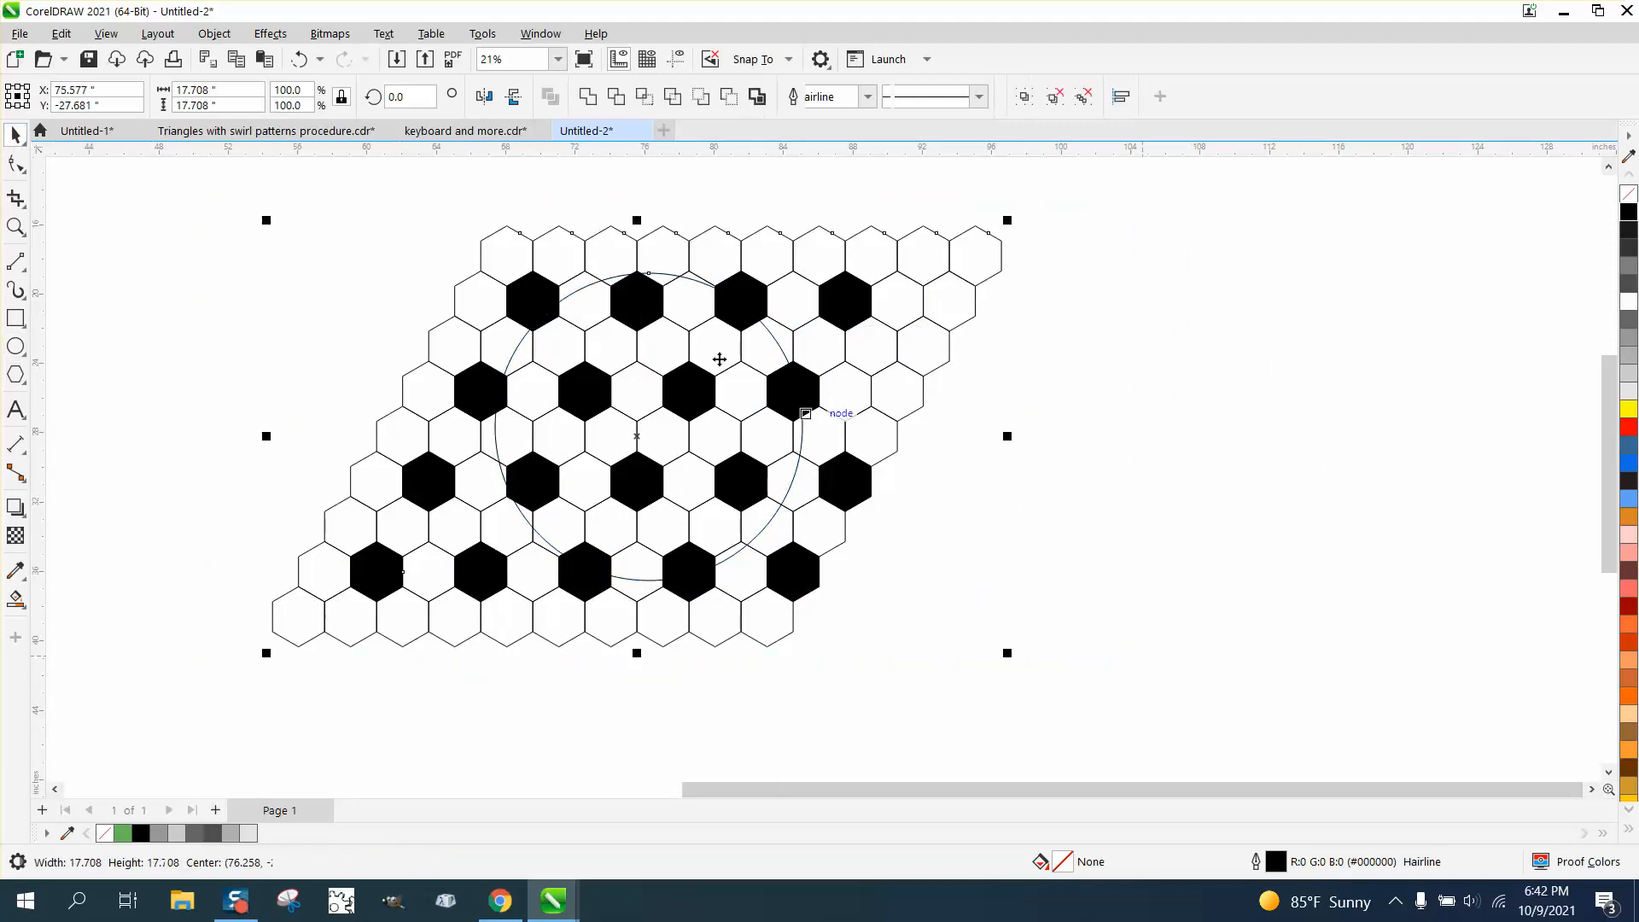
{"action": "left_click", "coordinate": [269, 33]}
{"action": "mouse_move", "coordinate": [312, 382]}
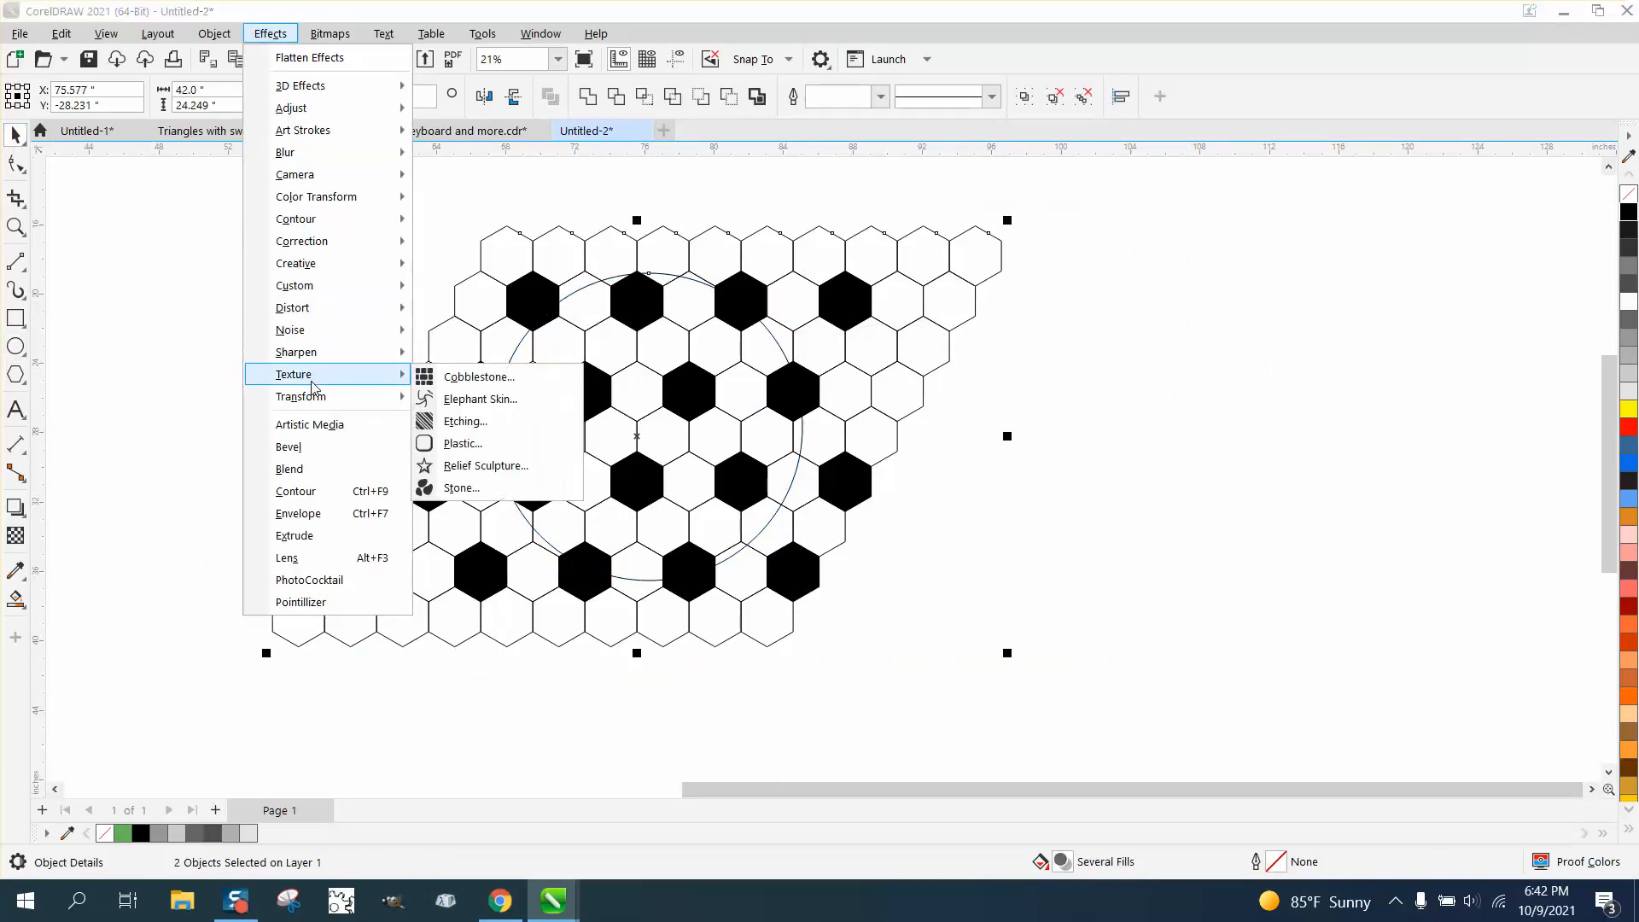
{"action": "left_click", "coordinate": [286, 558]}
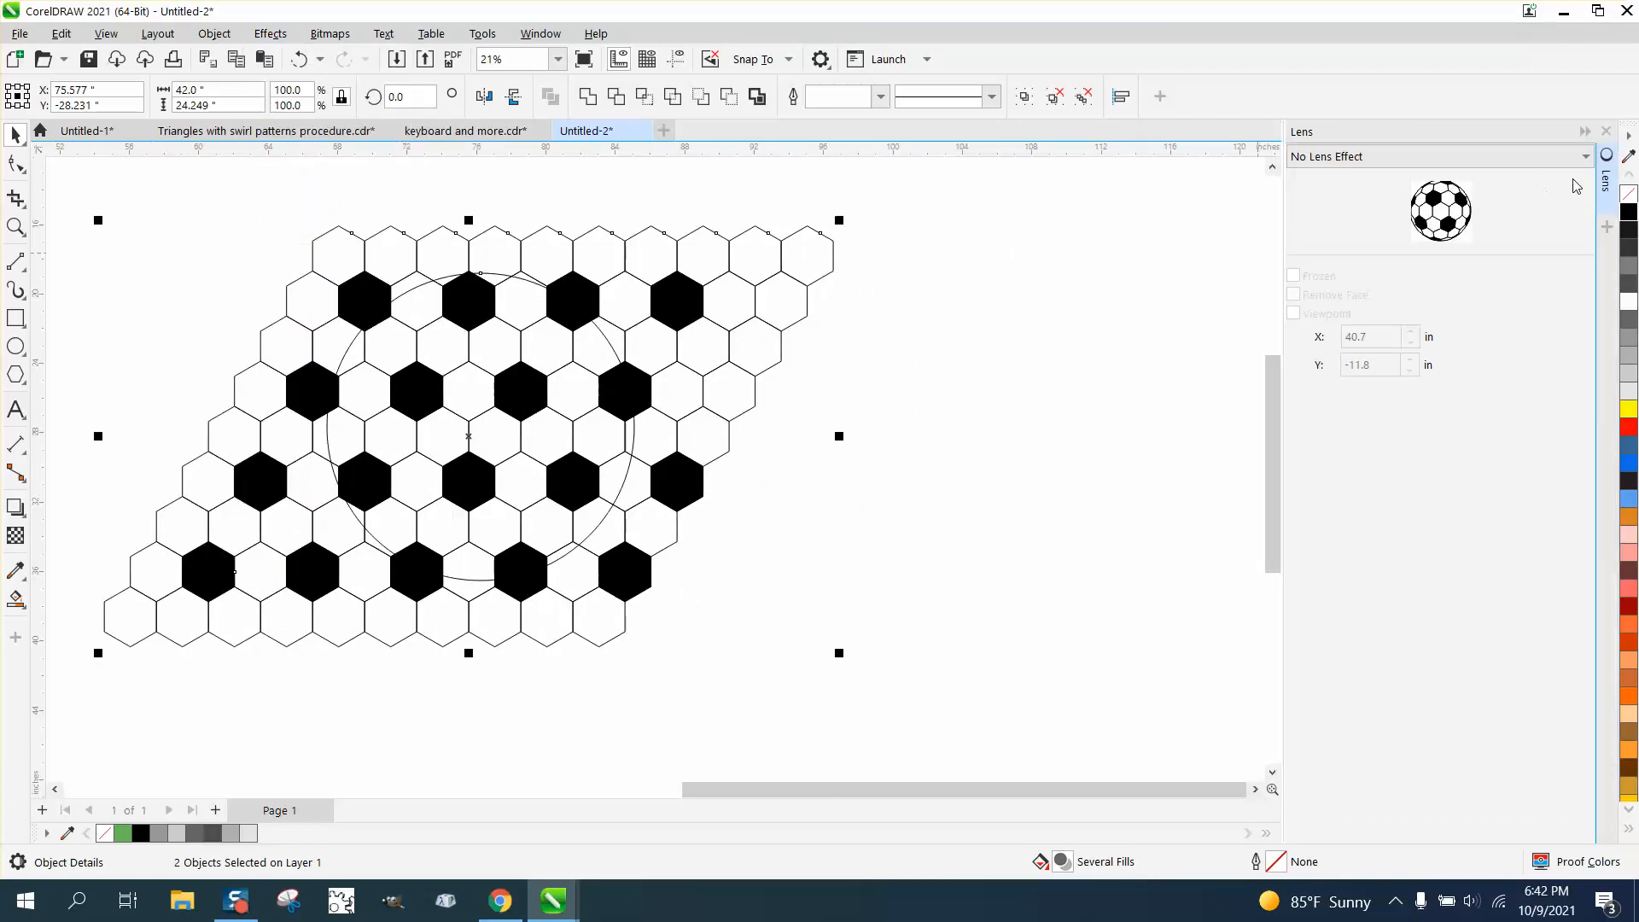
Step: Try a Fish Eye lens on the honeycomb and circle together, and undo it
{"action": "left_click", "coordinate": [1585, 156]}
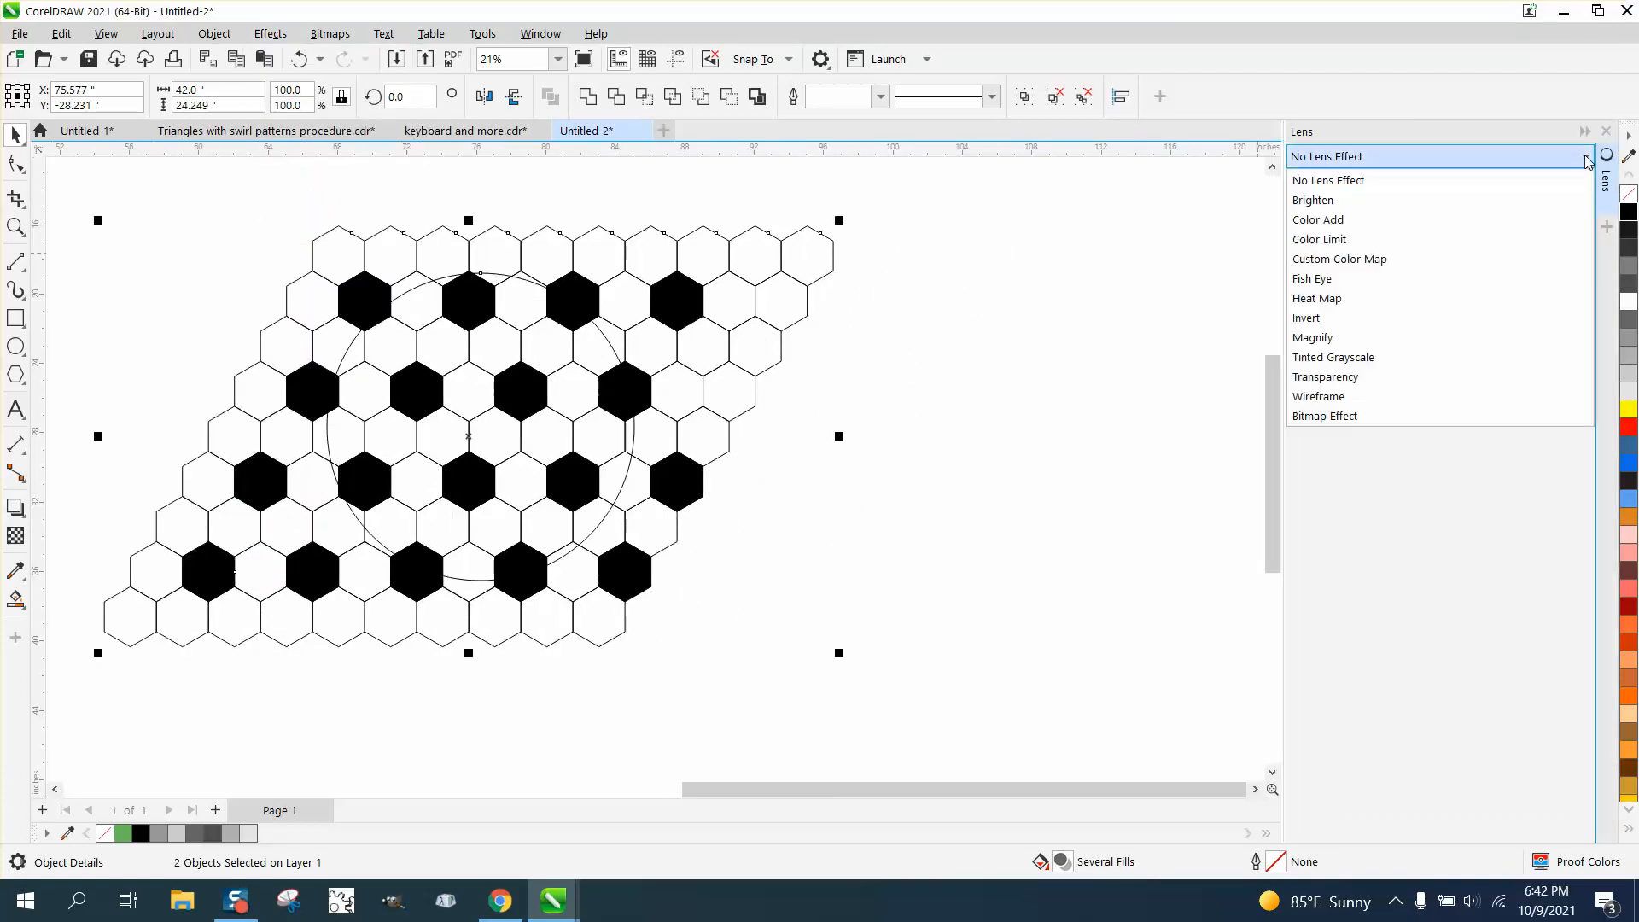
{"action": "left_click", "coordinate": [1331, 280]}
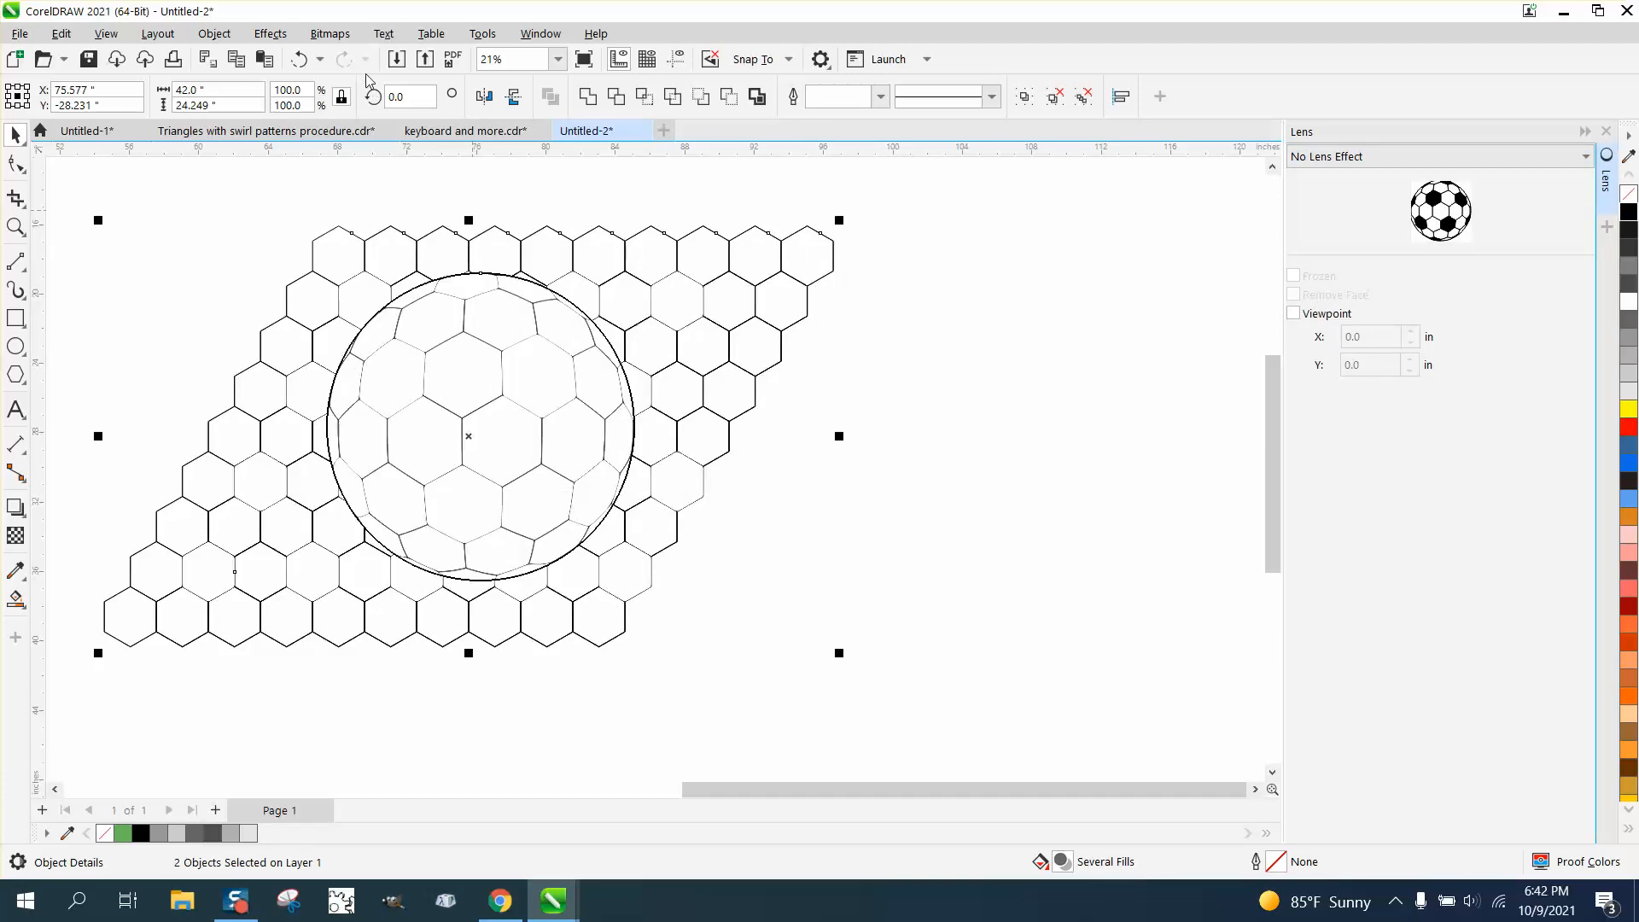
{"action": "left_click", "coordinate": [299, 59]}
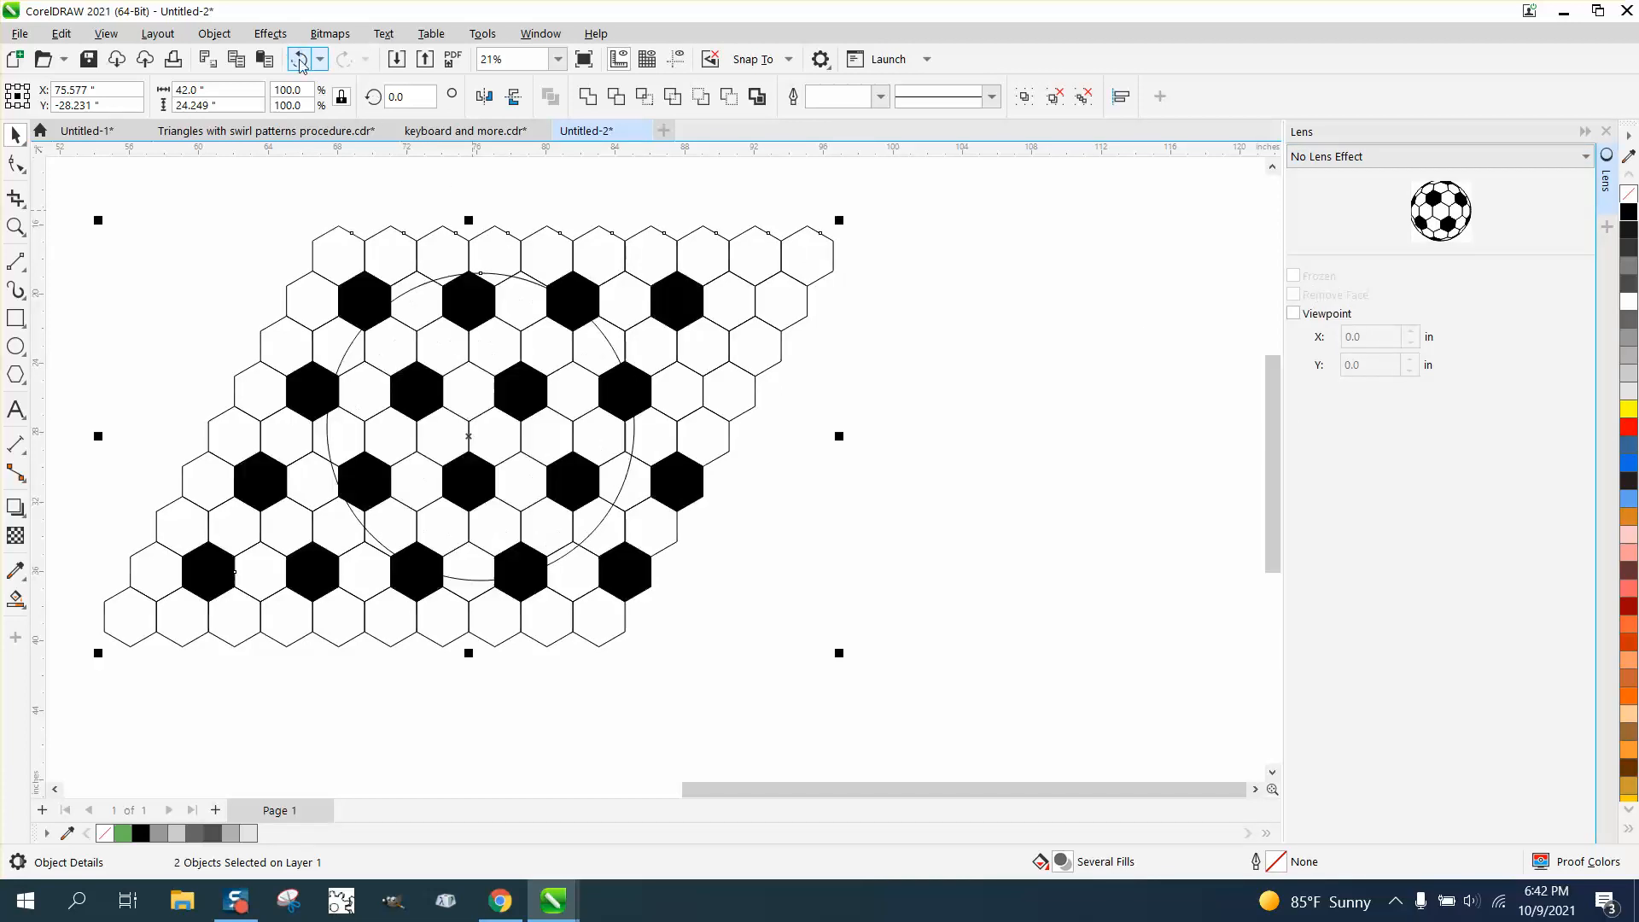
Step: Pull the circle off the honeycomb, shift the honeycomb slightly up and left, and place the circle back over it
{"action": "left_click", "coordinate": [928, 285]}
{"action": "left_click", "coordinate": [604, 335]}
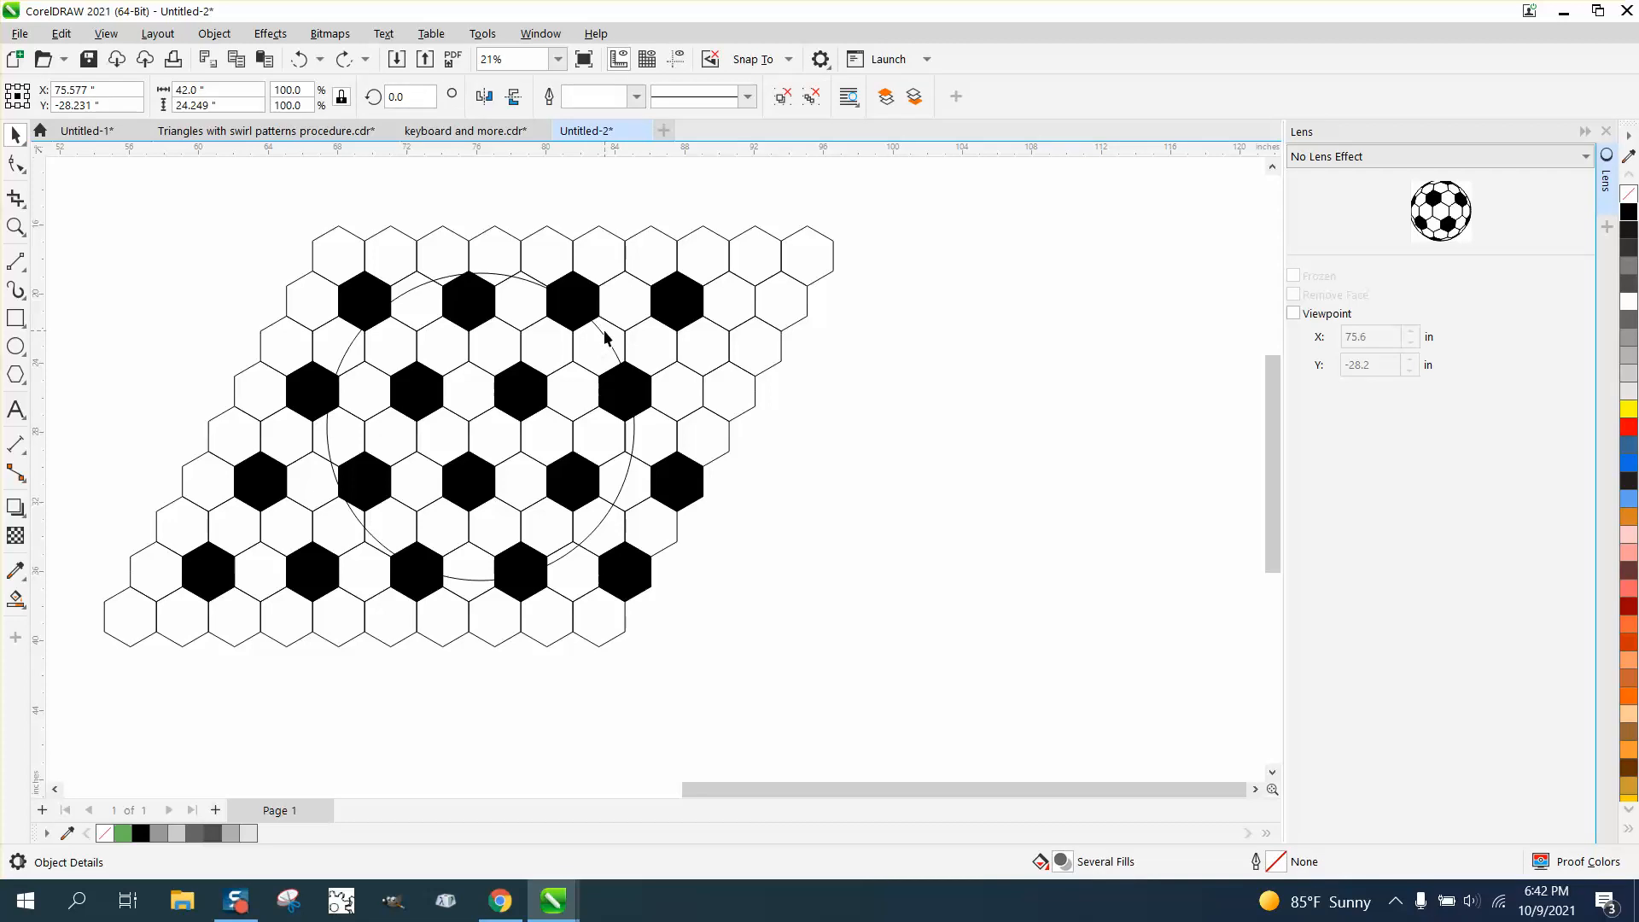
{"action": "left_click", "coordinate": [604, 335]}
{"action": "left_click_drag", "start_coordinate": [604, 336], "coordinate": [1039, 355]}
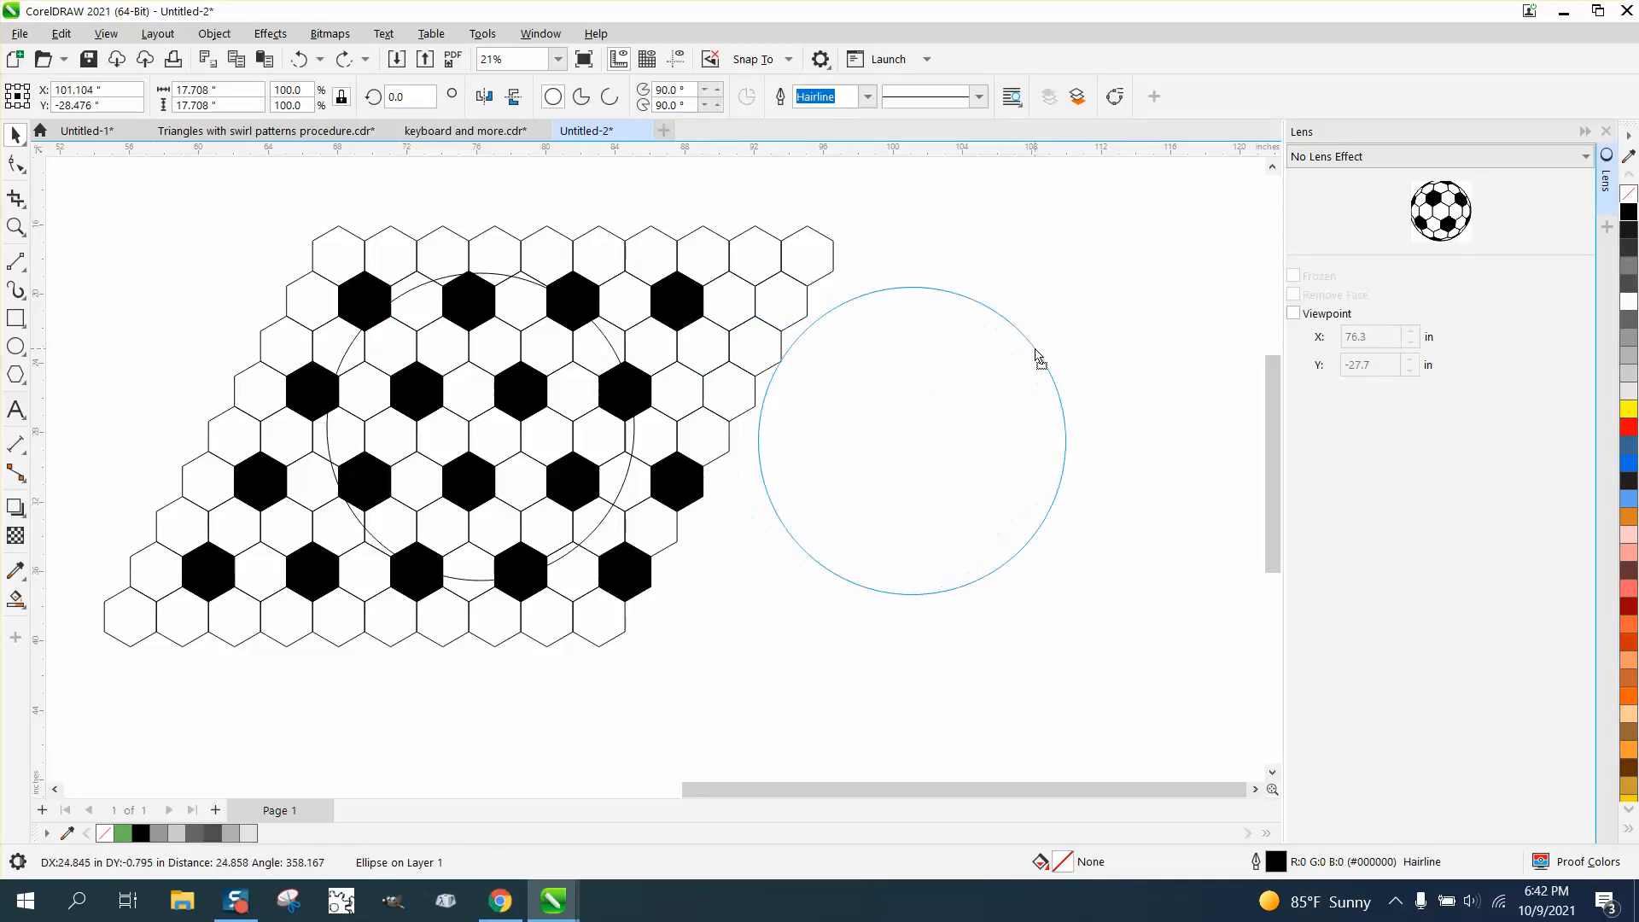
{"action": "mouse_move", "coordinate": [674, 300]}
{"action": "left_mouse_down"}
{"action": "mouse_move", "coordinate": [589, 318]}
{"action": "mouse_move", "coordinate": [670, 293]}
{"action": "left_mouse_up"}
{"action": "left_click_drag", "start_coordinate": [870, 376], "coordinate": [476, 365]}
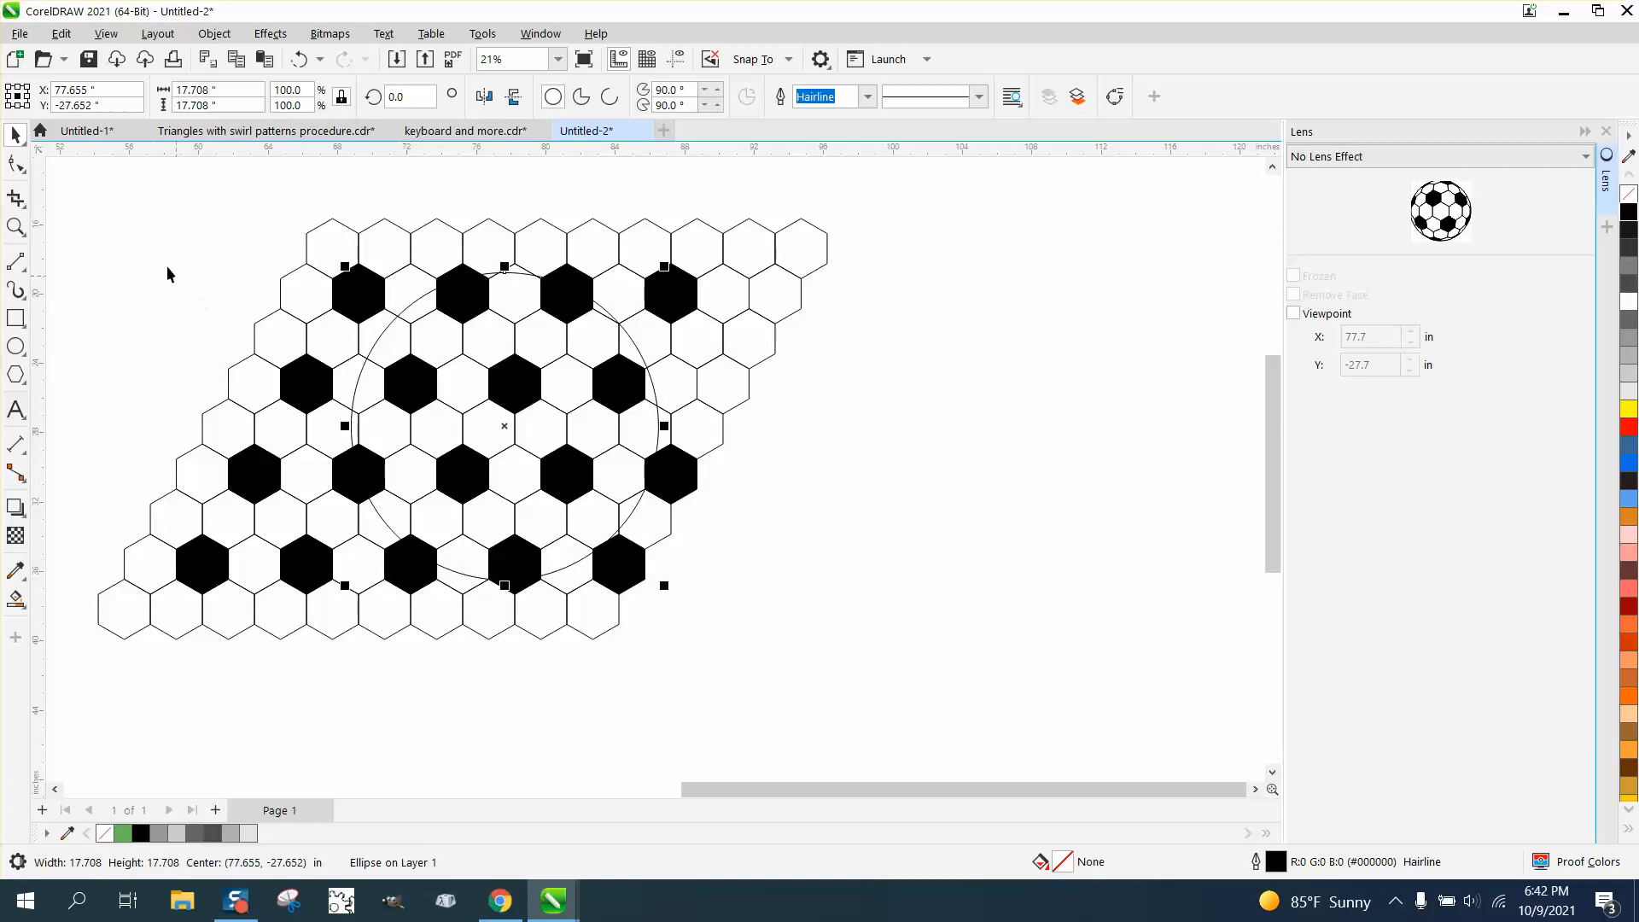
Step: Try a Magnify lens on the honeycomb and circle together, and undo it
{"action": "left_click_drag", "start_coordinate": [62, 191], "coordinate": [922, 678]}
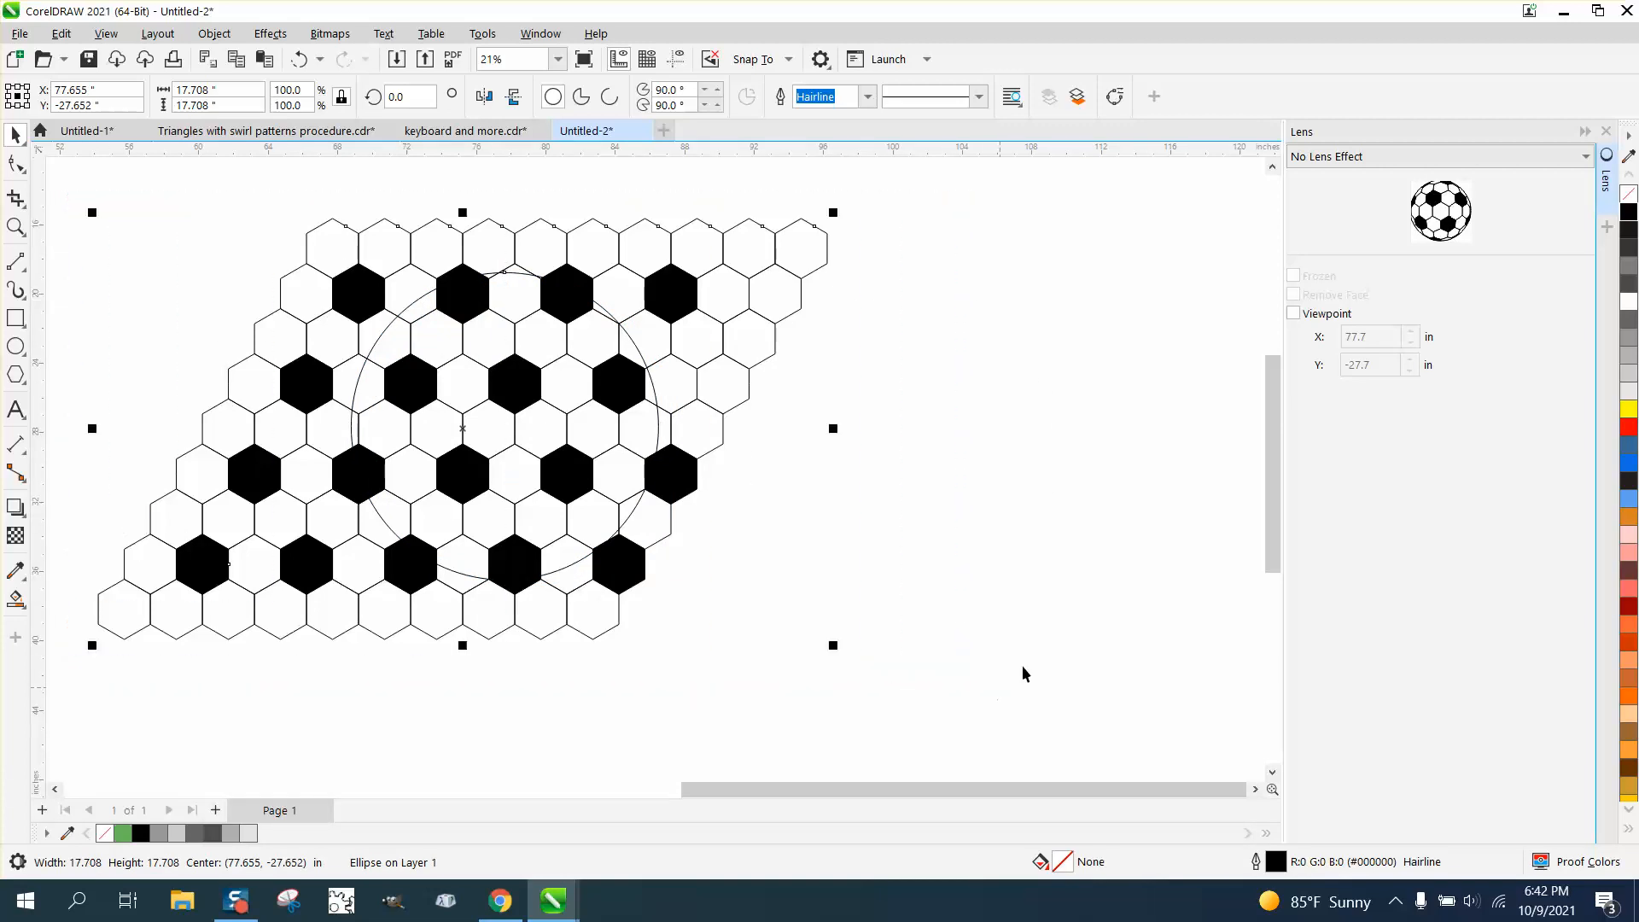
{"action": "left_click", "coordinate": [1584, 159]}
{"action": "left_click", "coordinate": [1315, 340]}
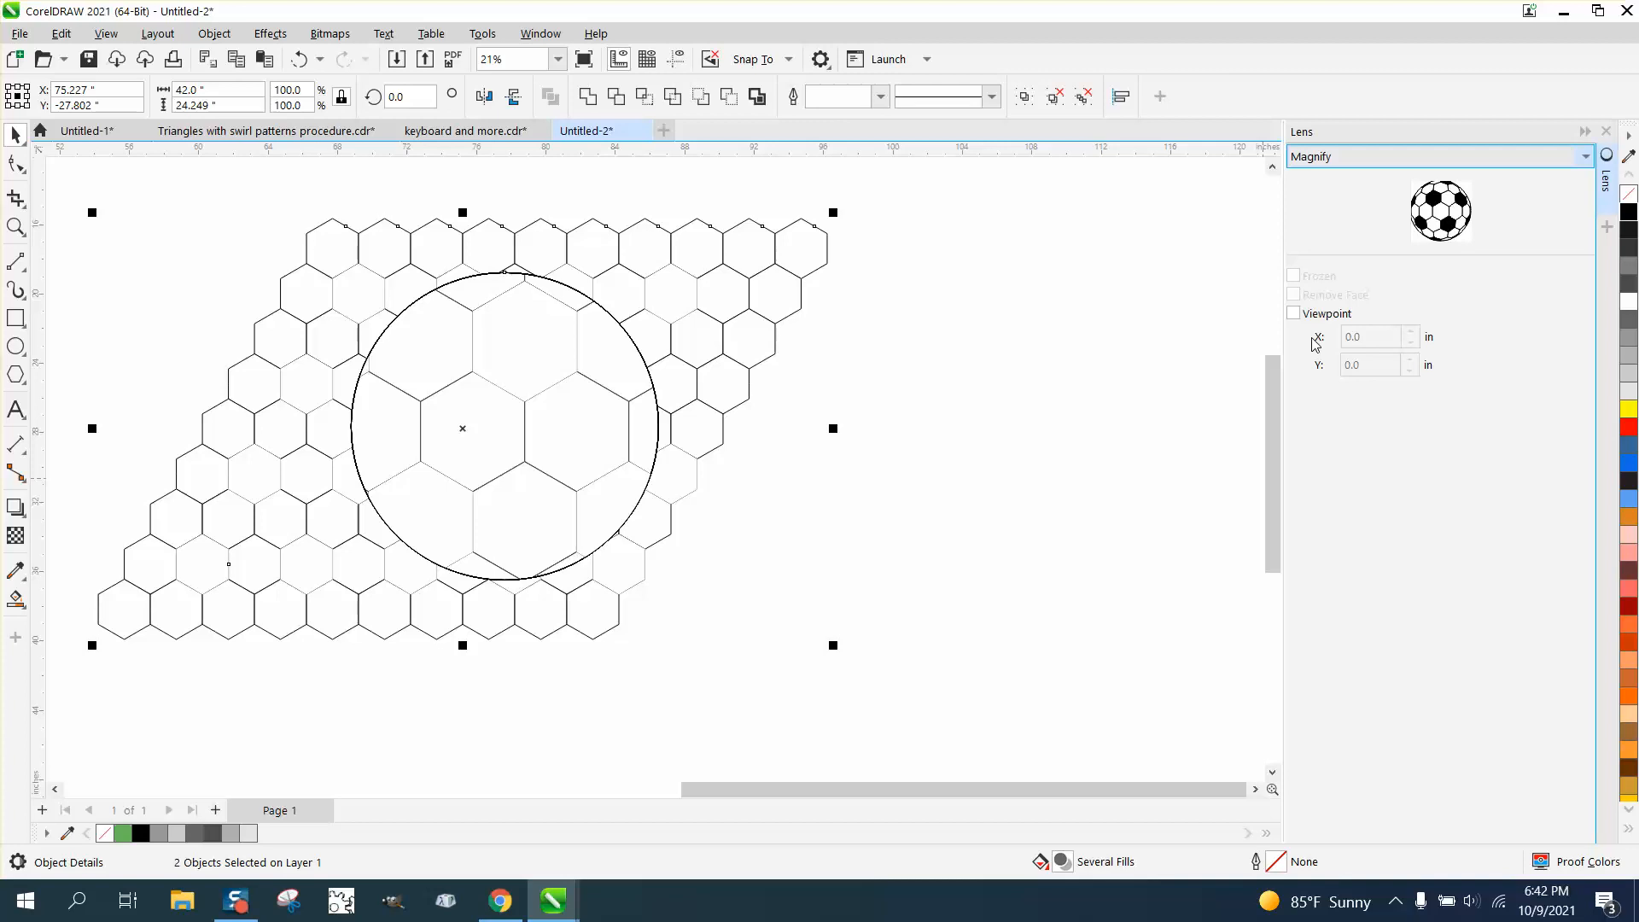
{"action": "left_click", "coordinate": [297, 60]}
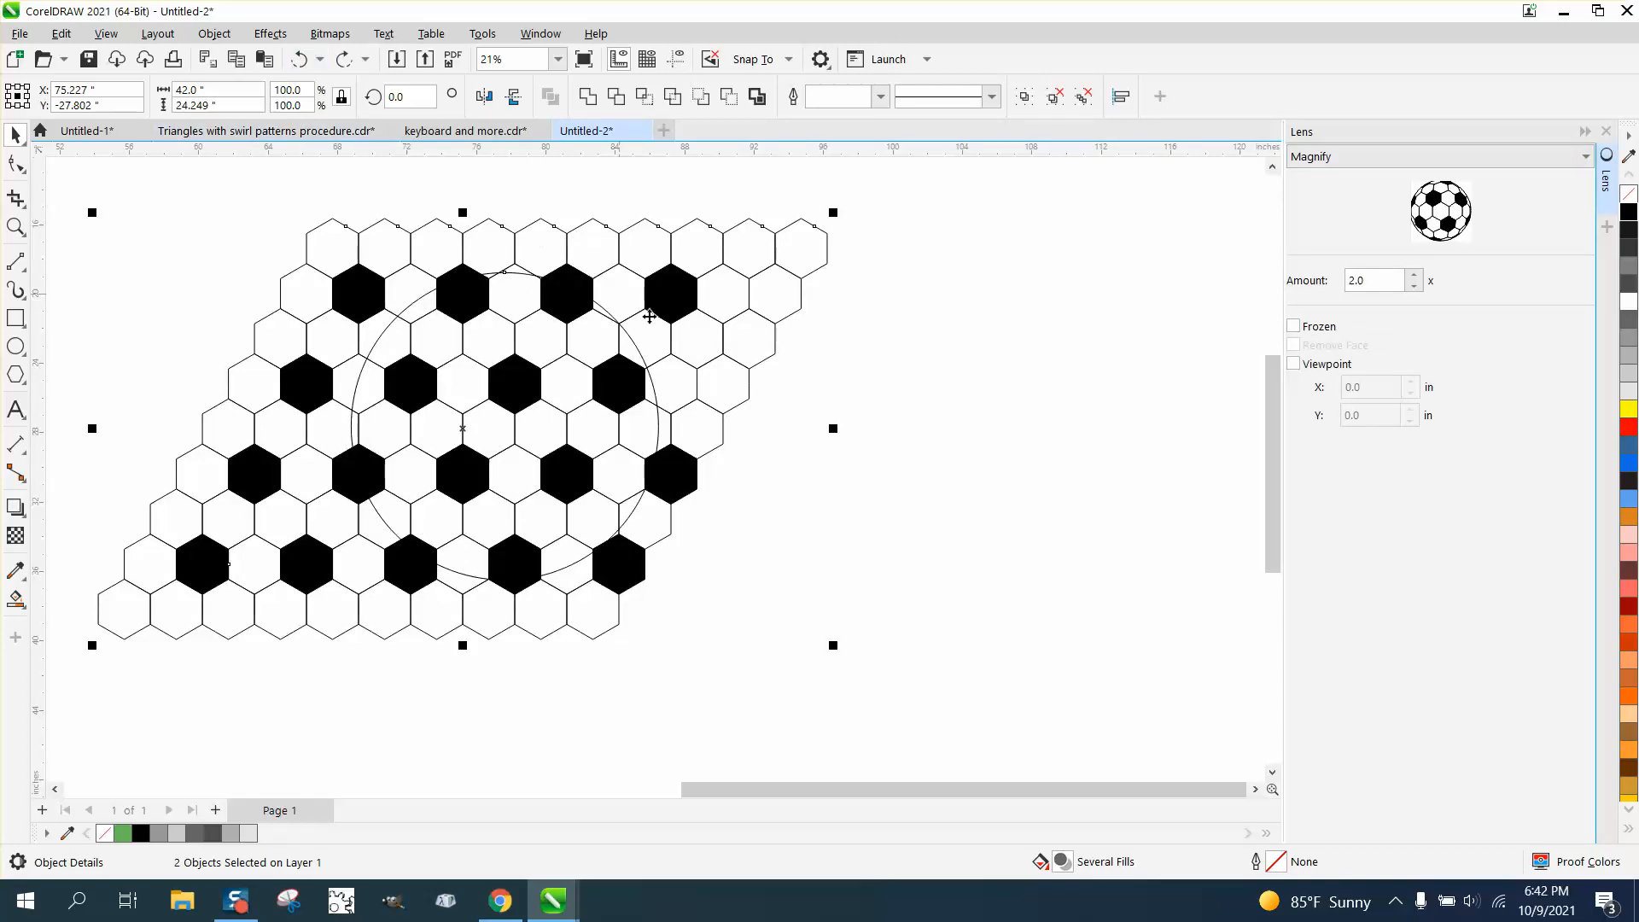
Step: Move the circle clear of the honeycomb's right side and ungroup the honeycomb
{"action": "left_click", "coordinate": [657, 401]}
{"action": "left_click_drag", "start_coordinate": [657, 402], "coordinate": [1080, 401]}
{"action": "left_click", "coordinate": [649, 375]}
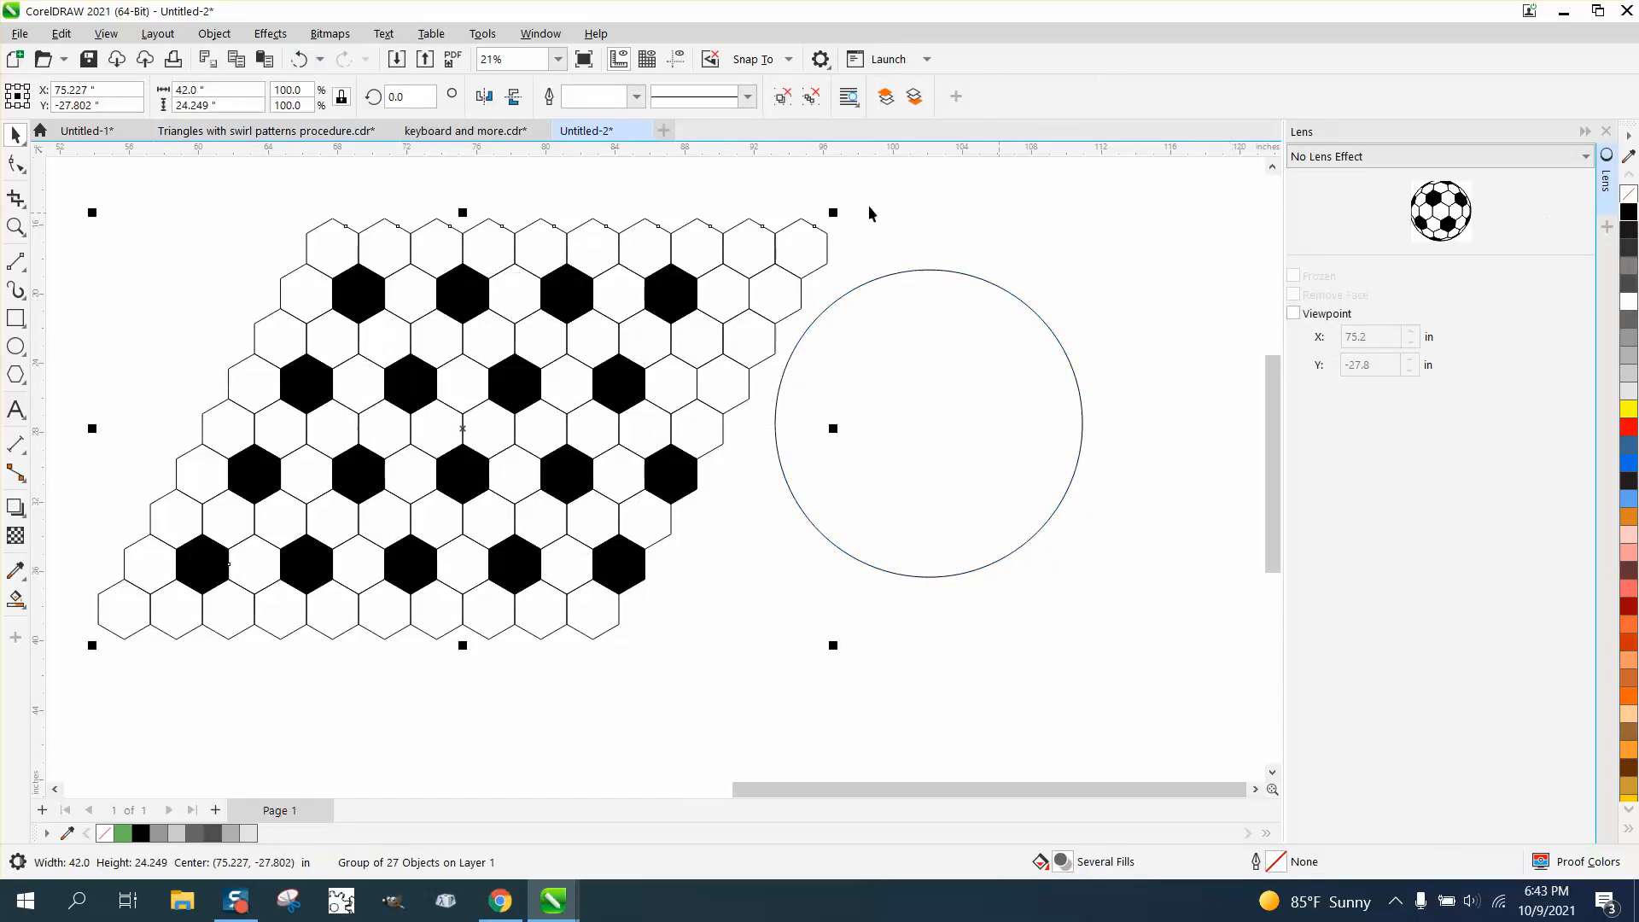
{"action": "left_click", "coordinate": [215, 33]}
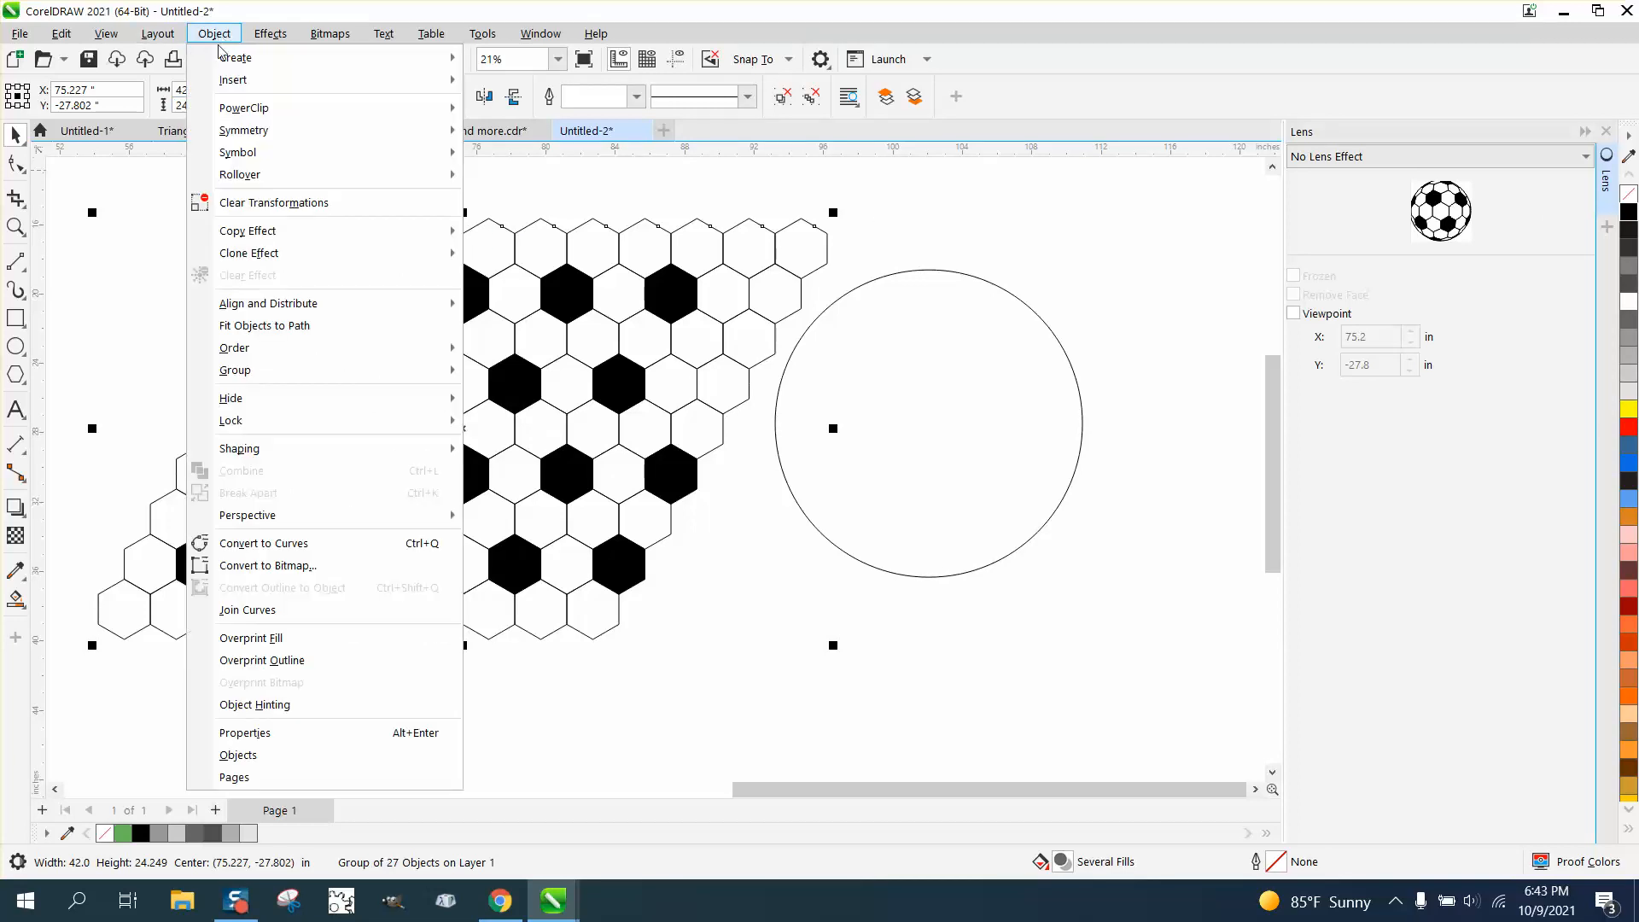
{"action": "mouse_move", "coordinate": [235, 372]}
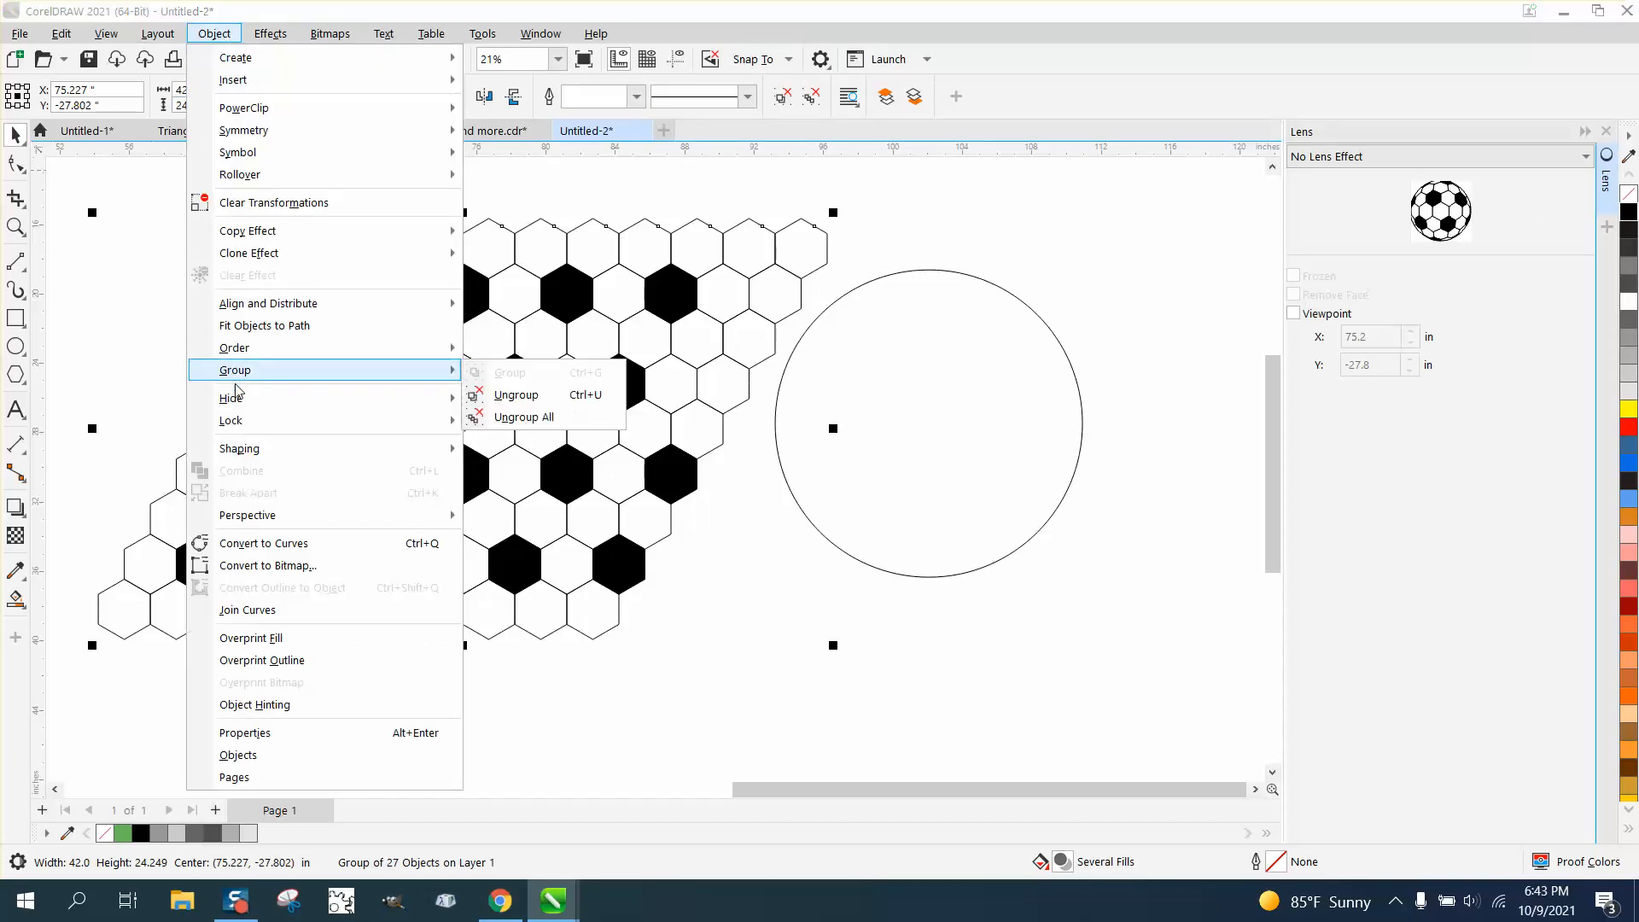
{"action": "left_click", "coordinate": [502, 395]}
Step: Set the outline width of all honeycomb hexagons to 0.1 in and group them again
{"action": "left_click_drag", "start_coordinate": [68, 190], "coordinate": [930, 665]}
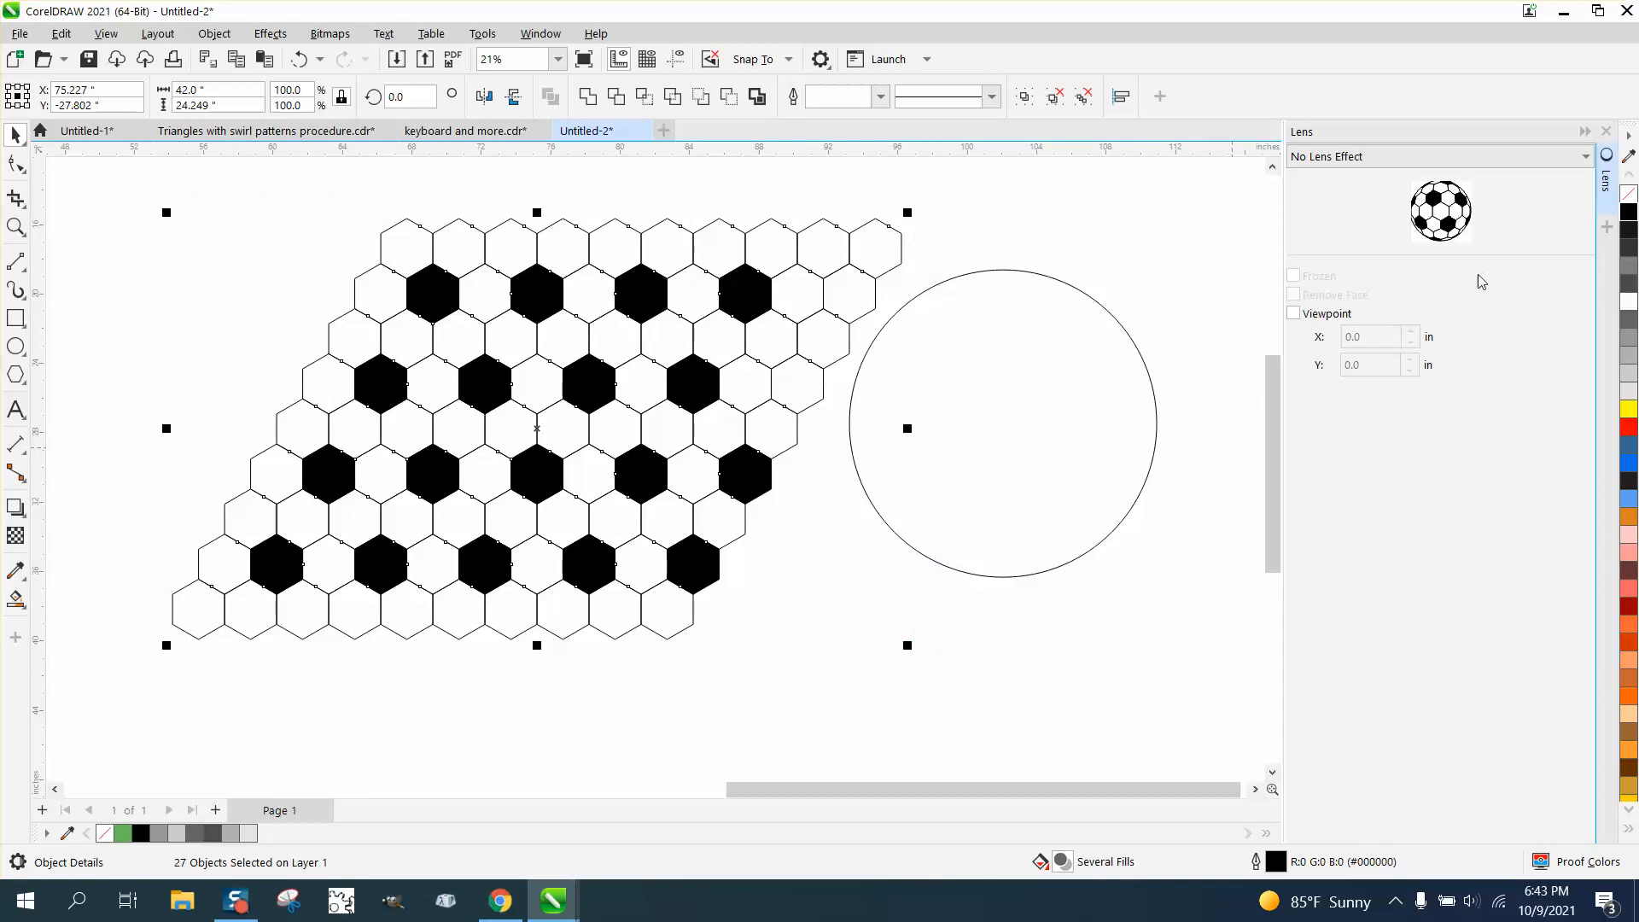
{"action": "left_click", "coordinate": [880, 97]}
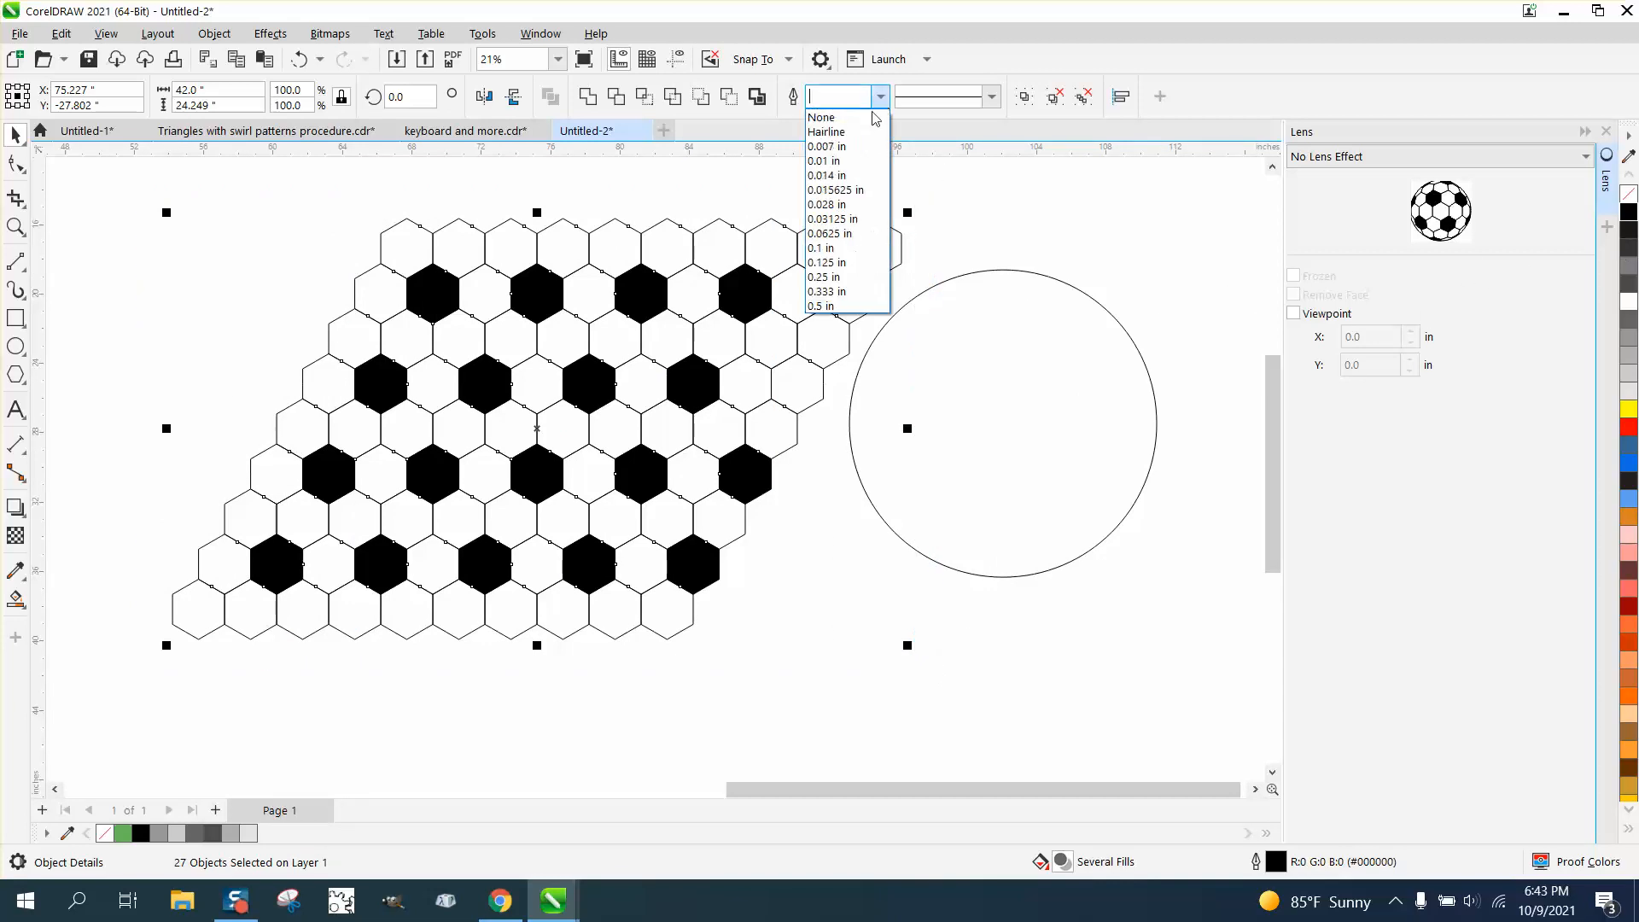
{"action": "left_click", "coordinate": [821, 247]}
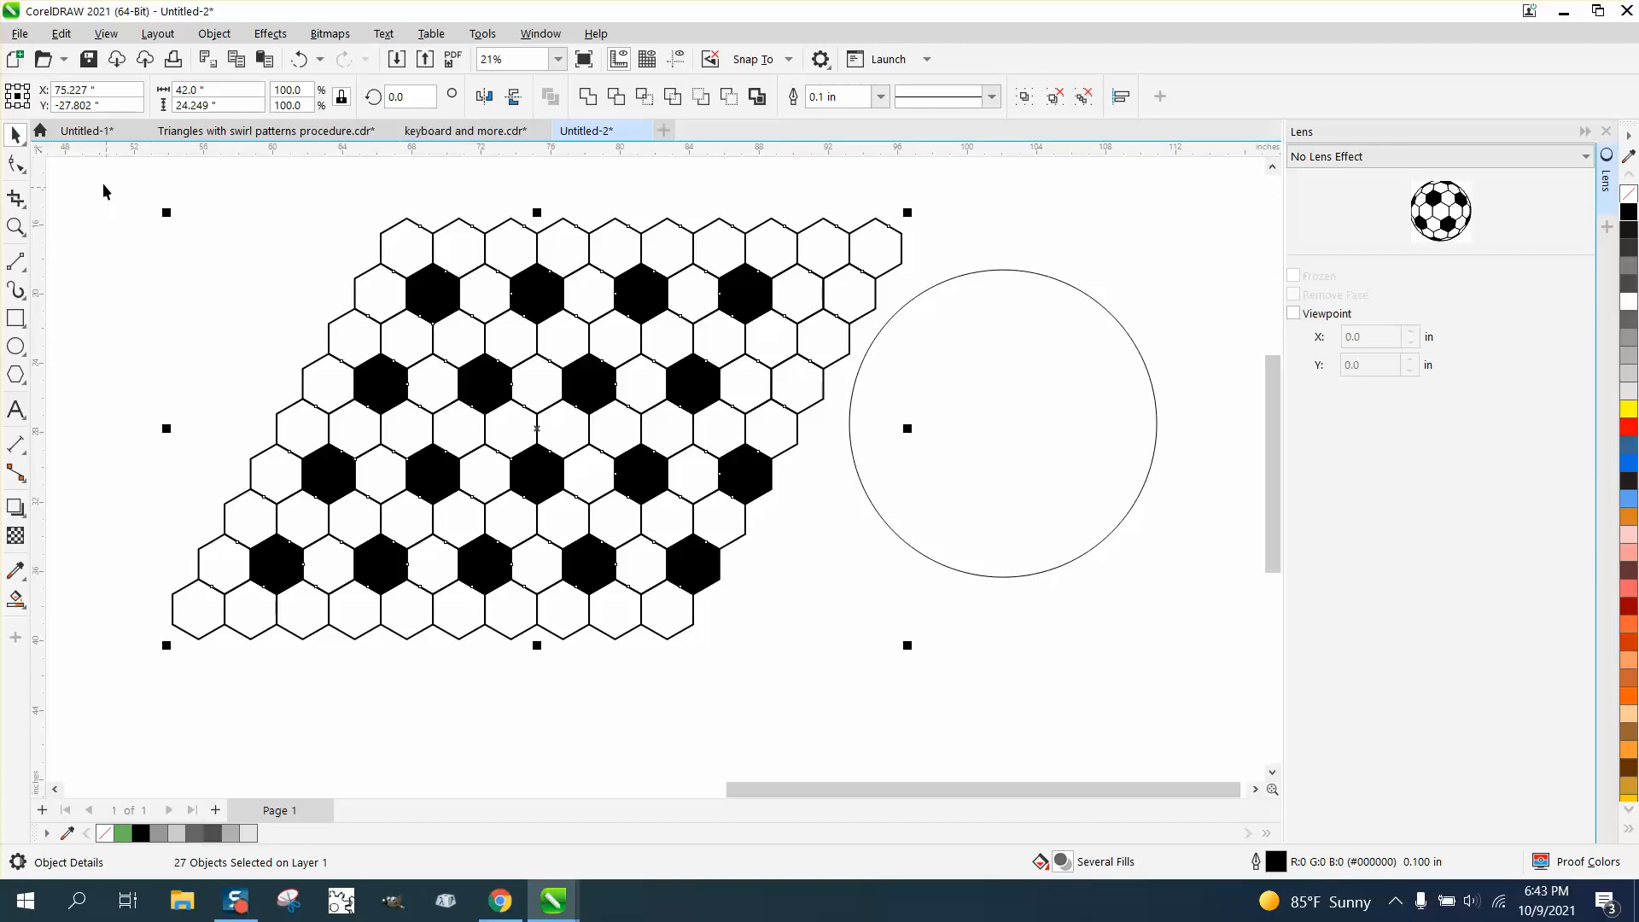
{"action": "left_click_drag", "start_coordinate": [99, 183], "coordinate": [756, 536]}
{"action": "left_click_drag", "start_coordinate": [1062, 671], "coordinate": [1046, 679]}
{"action": "key", "text": "ctrl+g"}
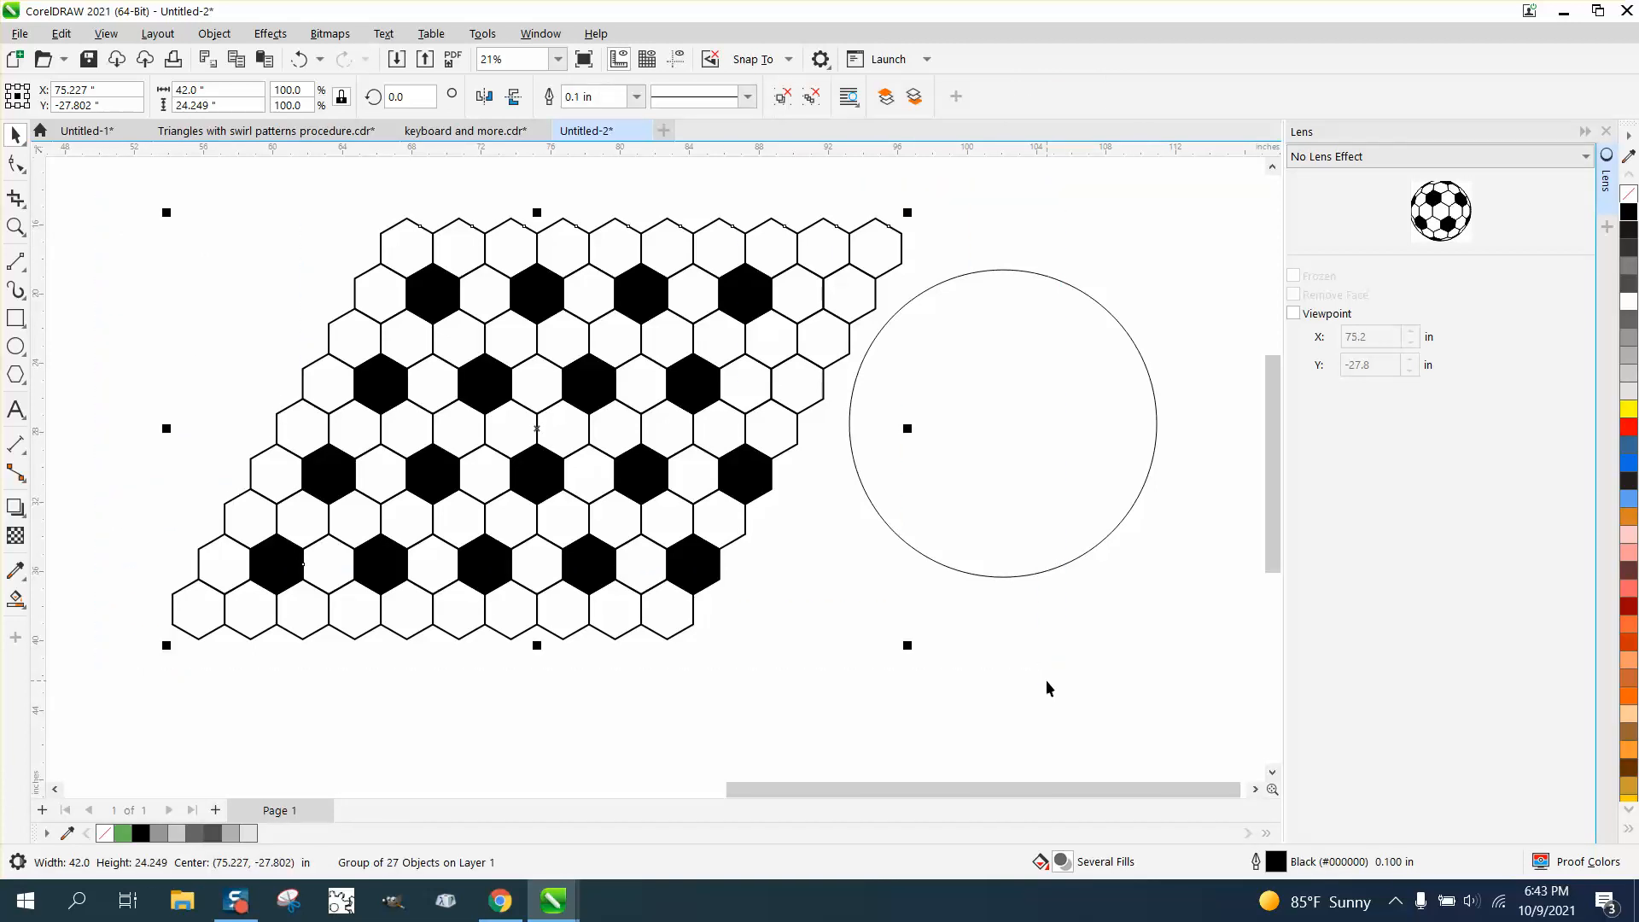
Step: Set the circle's outline width to 0.007 in and move it over the middle of the honeycomb
{"action": "left_click", "coordinate": [998, 524]}
{"action": "left_click", "coordinate": [823, 97]}
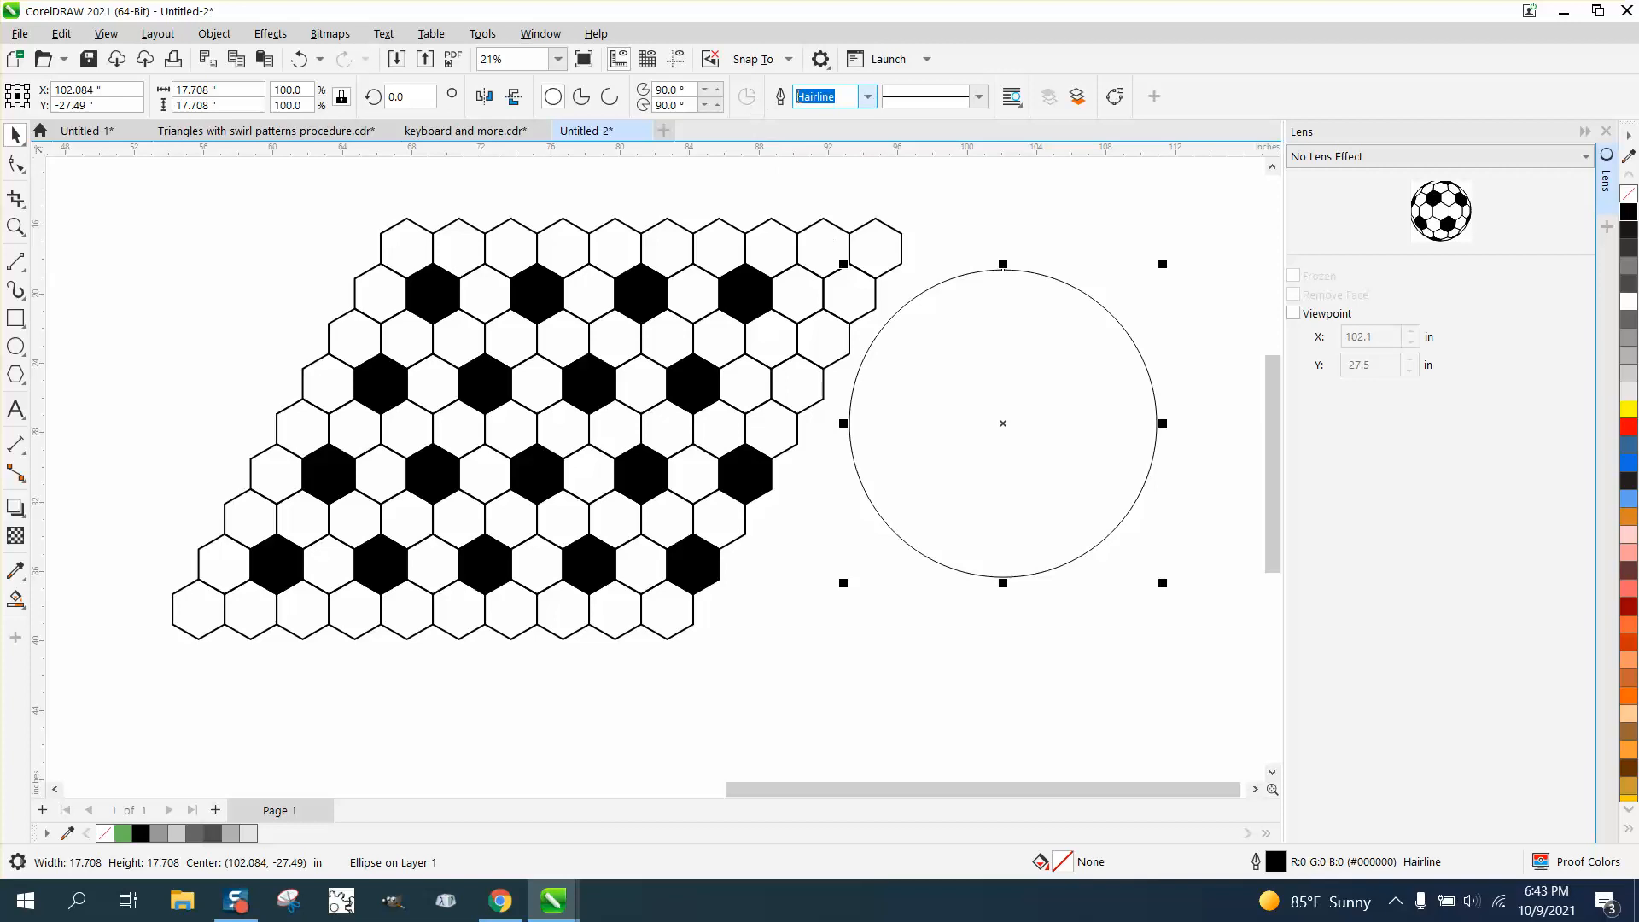
{"action": "left_click", "coordinate": [866, 99]}
{"action": "left_click", "coordinate": [832, 150]}
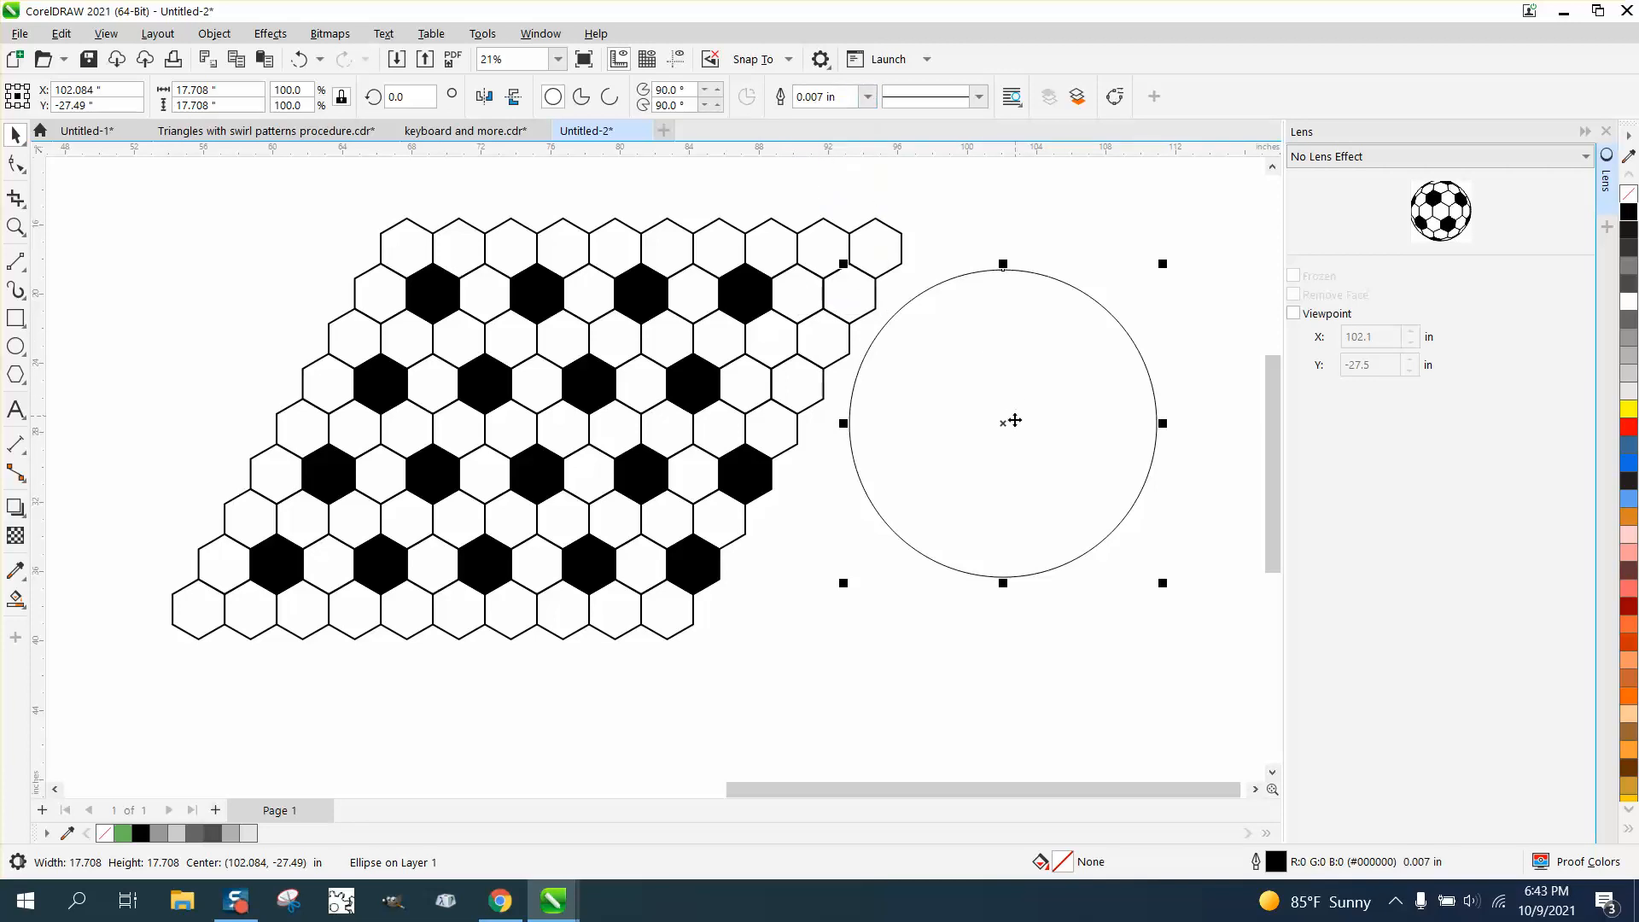
{"action": "left_click_drag", "start_coordinate": [1014, 420], "coordinate": [541, 445]}
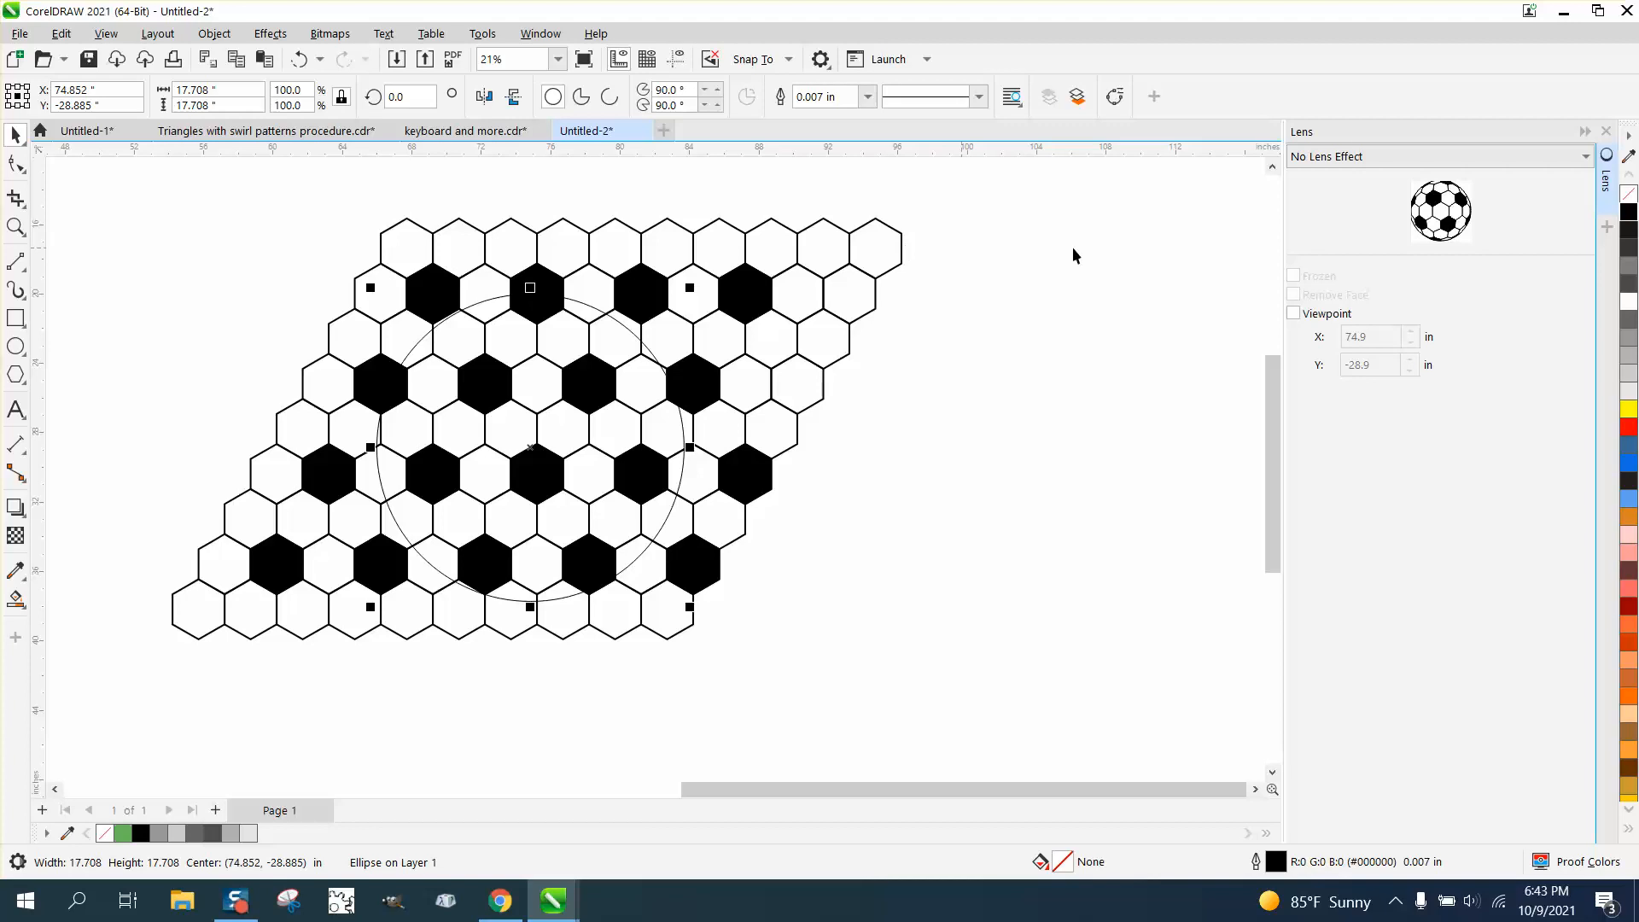
Step: Try a Magnify lens on the circle alone, with the amount lowered to 1.3
{"action": "left_click", "coordinate": [1583, 157]}
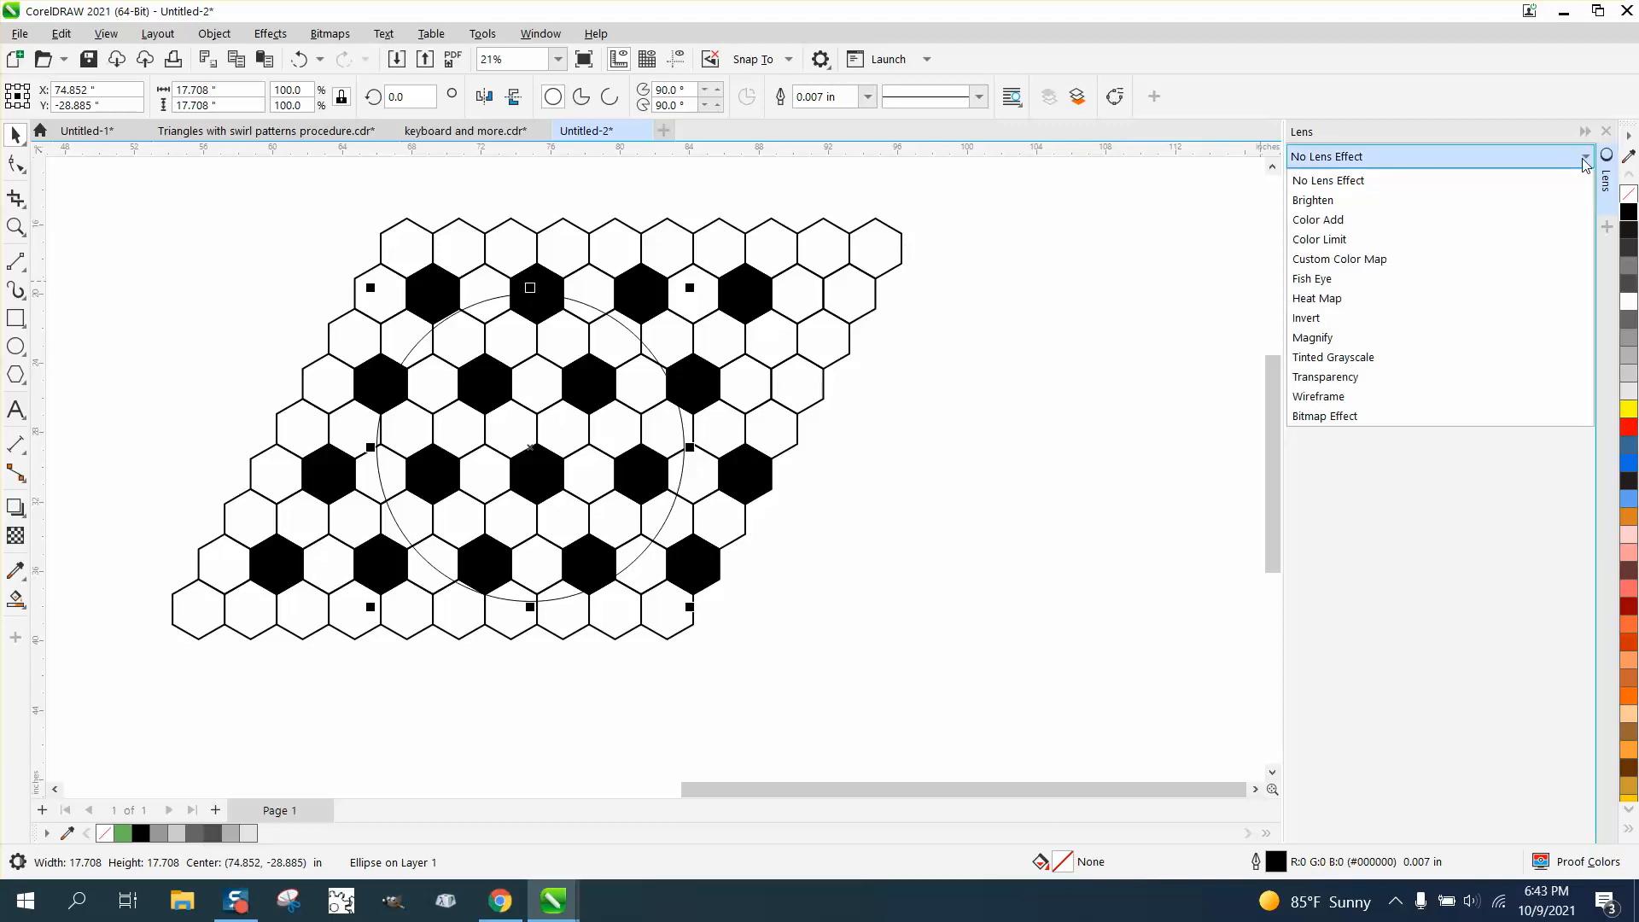
{"action": "left_click", "coordinate": [1323, 340]}
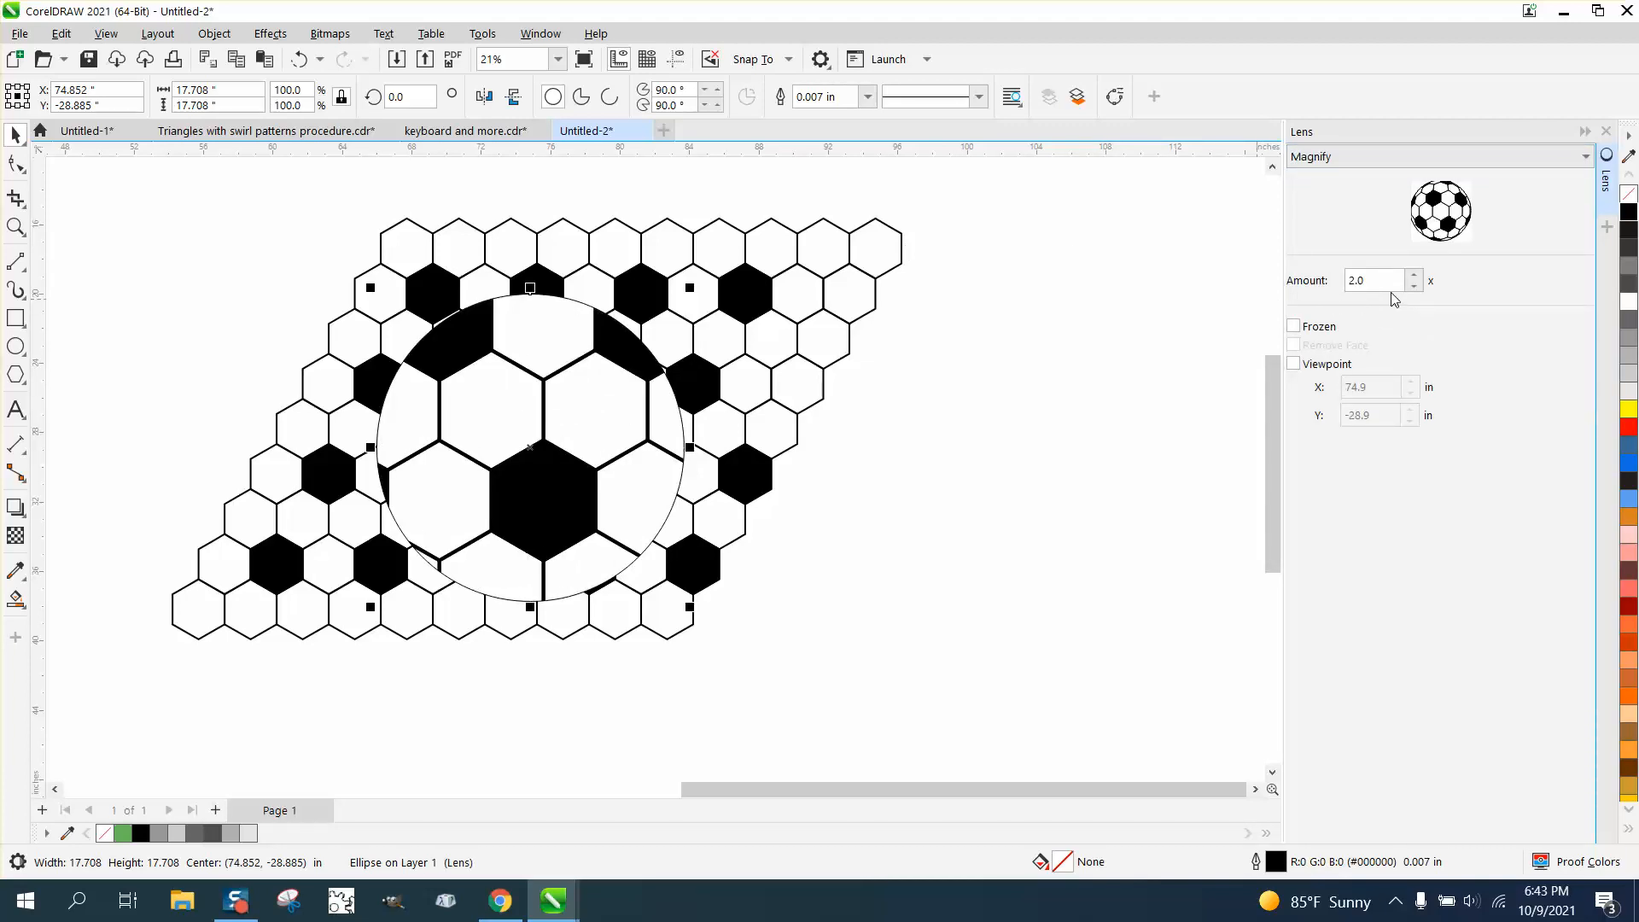
{"action": "left_click", "coordinate": [1414, 288]}
{"action": "left_click", "coordinate": [1414, 288]}
{"action": "left_click", "coordinate": [1415, 288]}
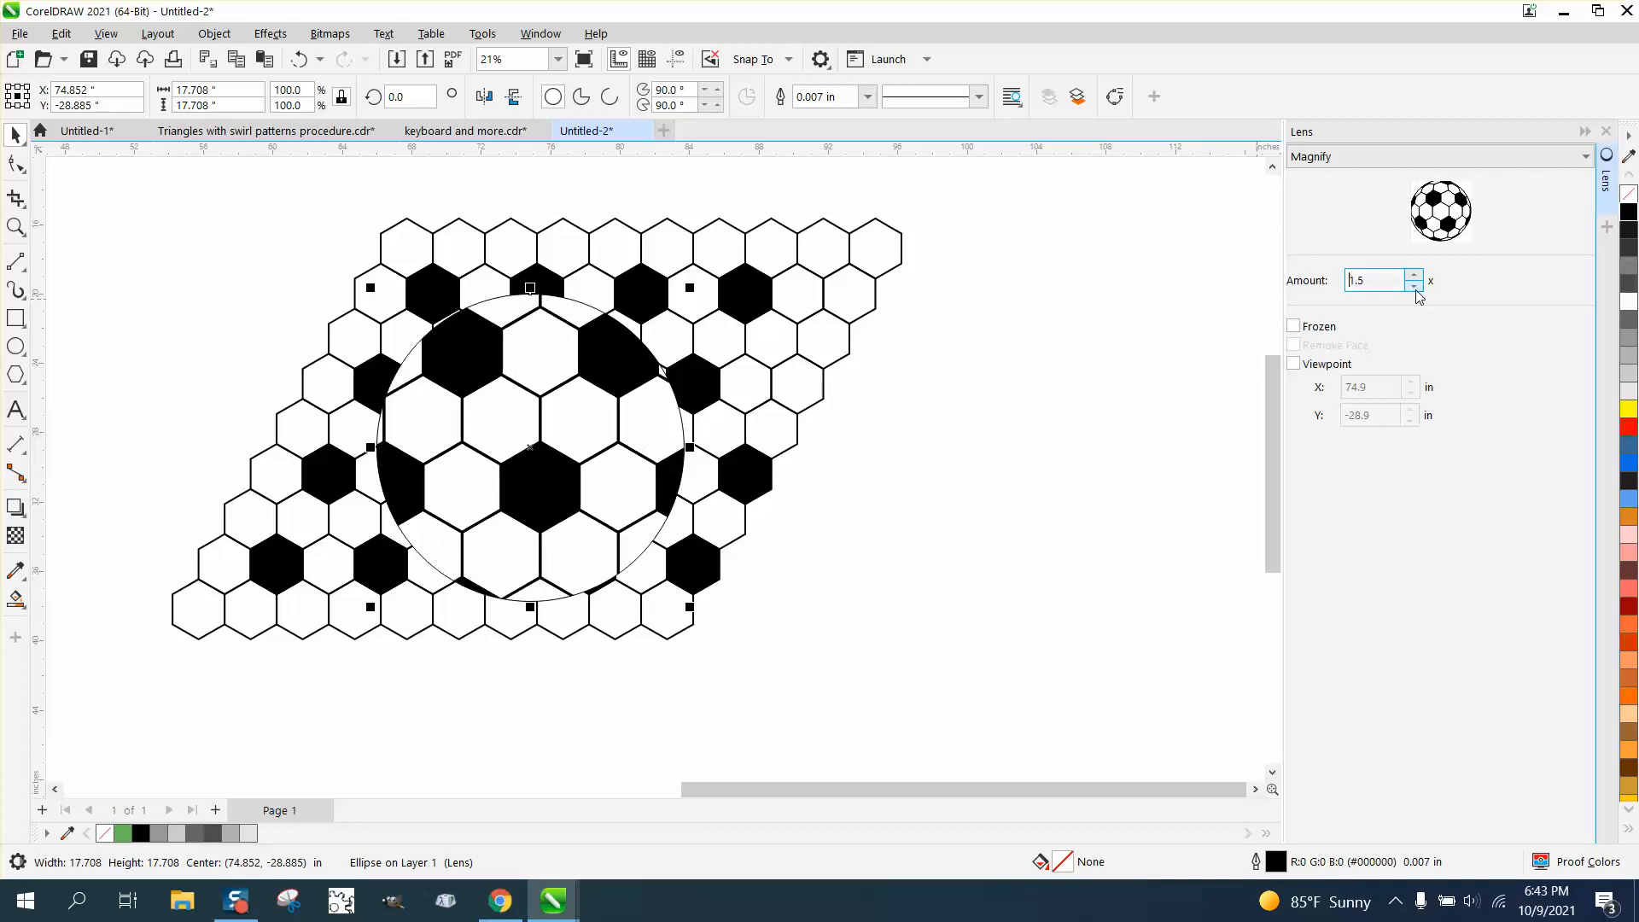
{"action": "left_click", "coordinate": [1414, 287]}
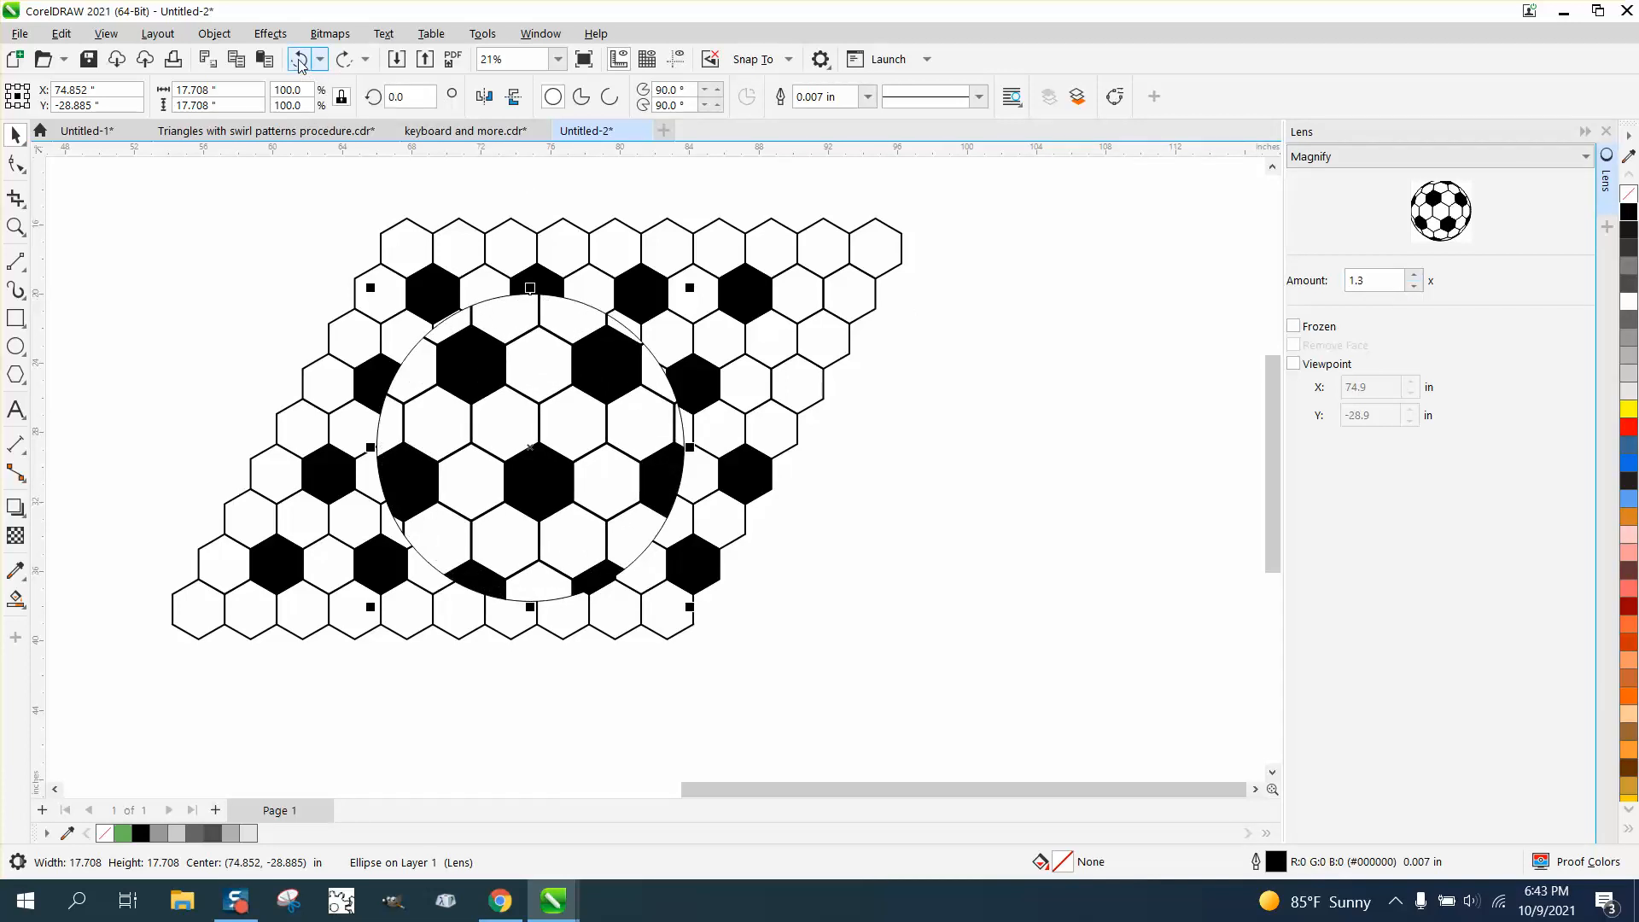
Step: Switch the circle's lens to Fish Eye and lower its rate to 85%
{"action": "left_click", "coordinate": [1568, 156]}
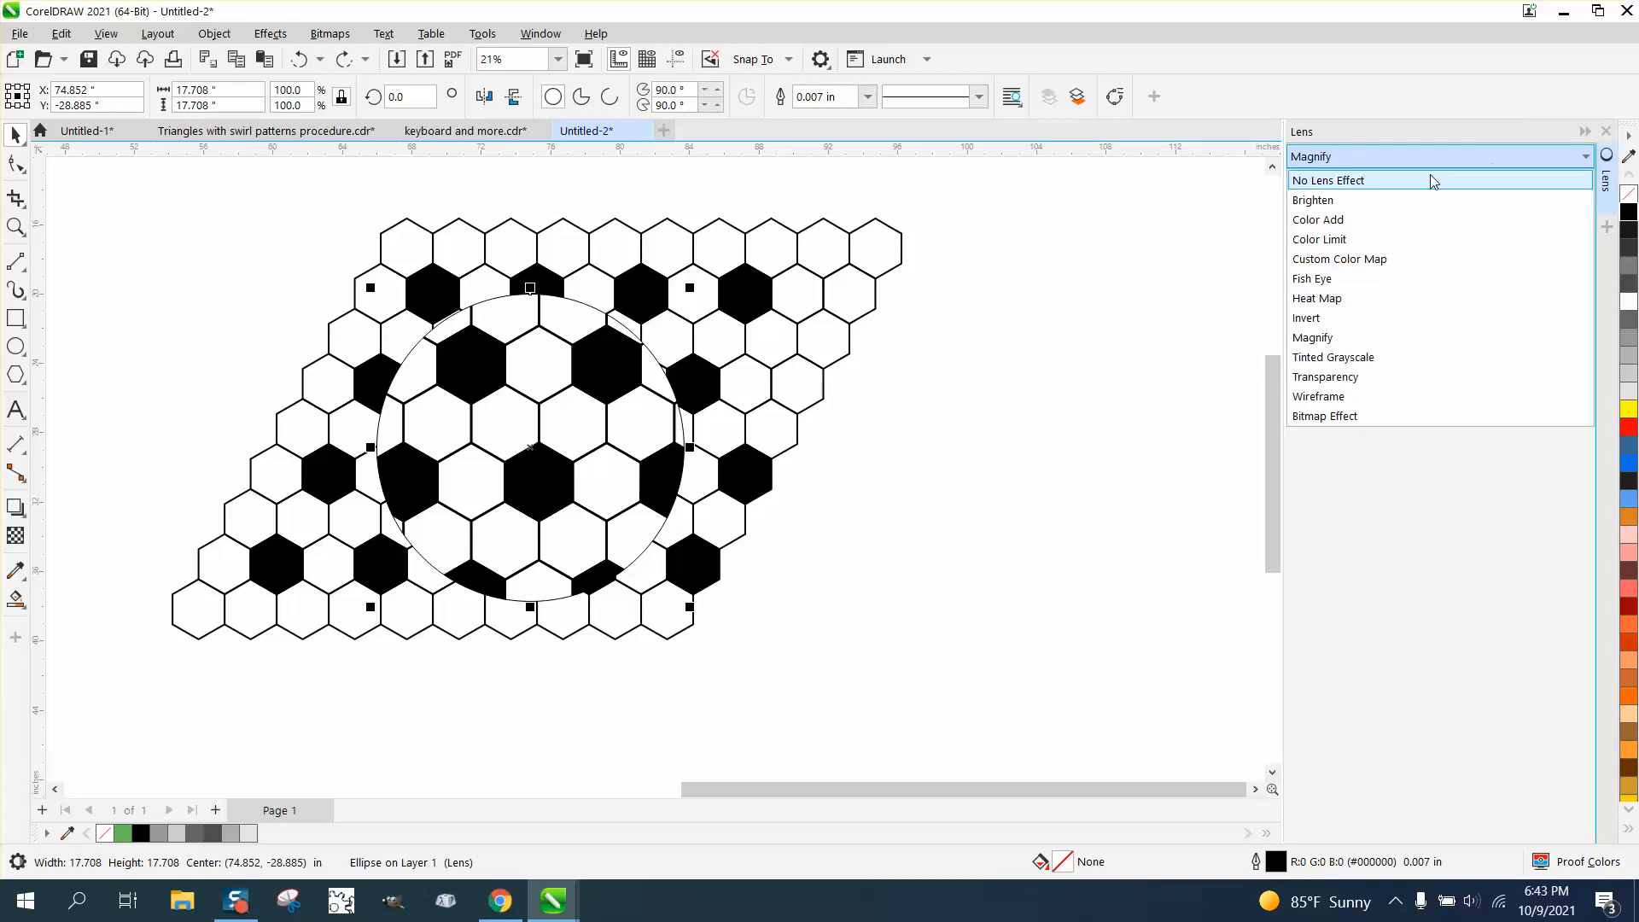
{"action": "left_click", "coordinate": [1315, 278]}
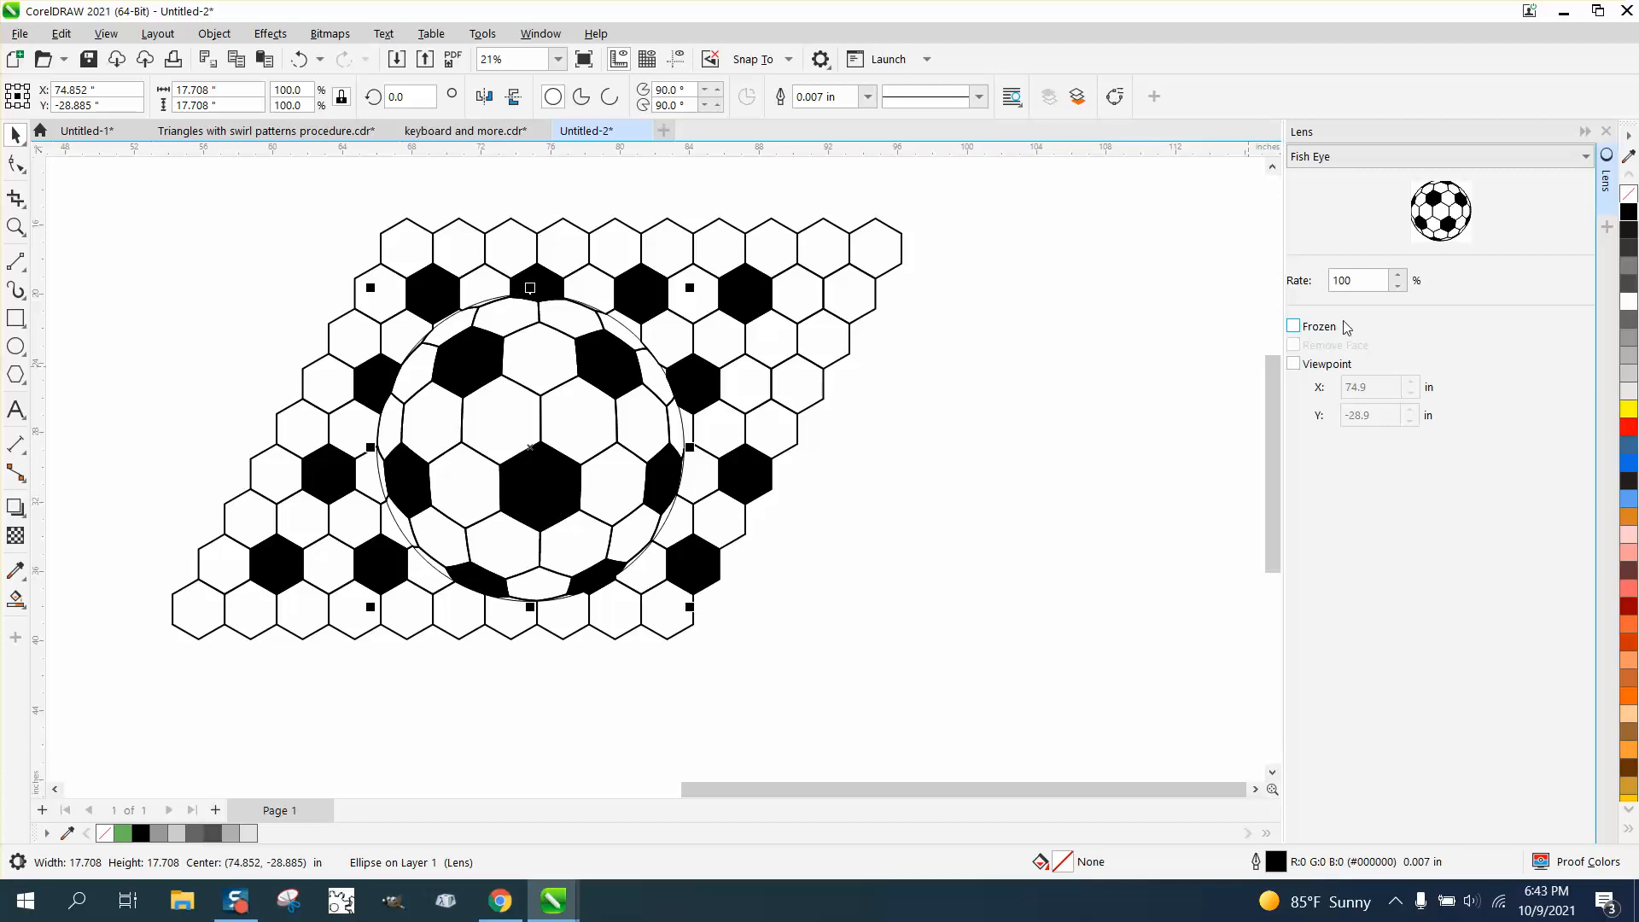
{"action": "left_click", "coordinate": [1398, 288]}
{"action": "left_click", "coordinate": [1398, 287]}
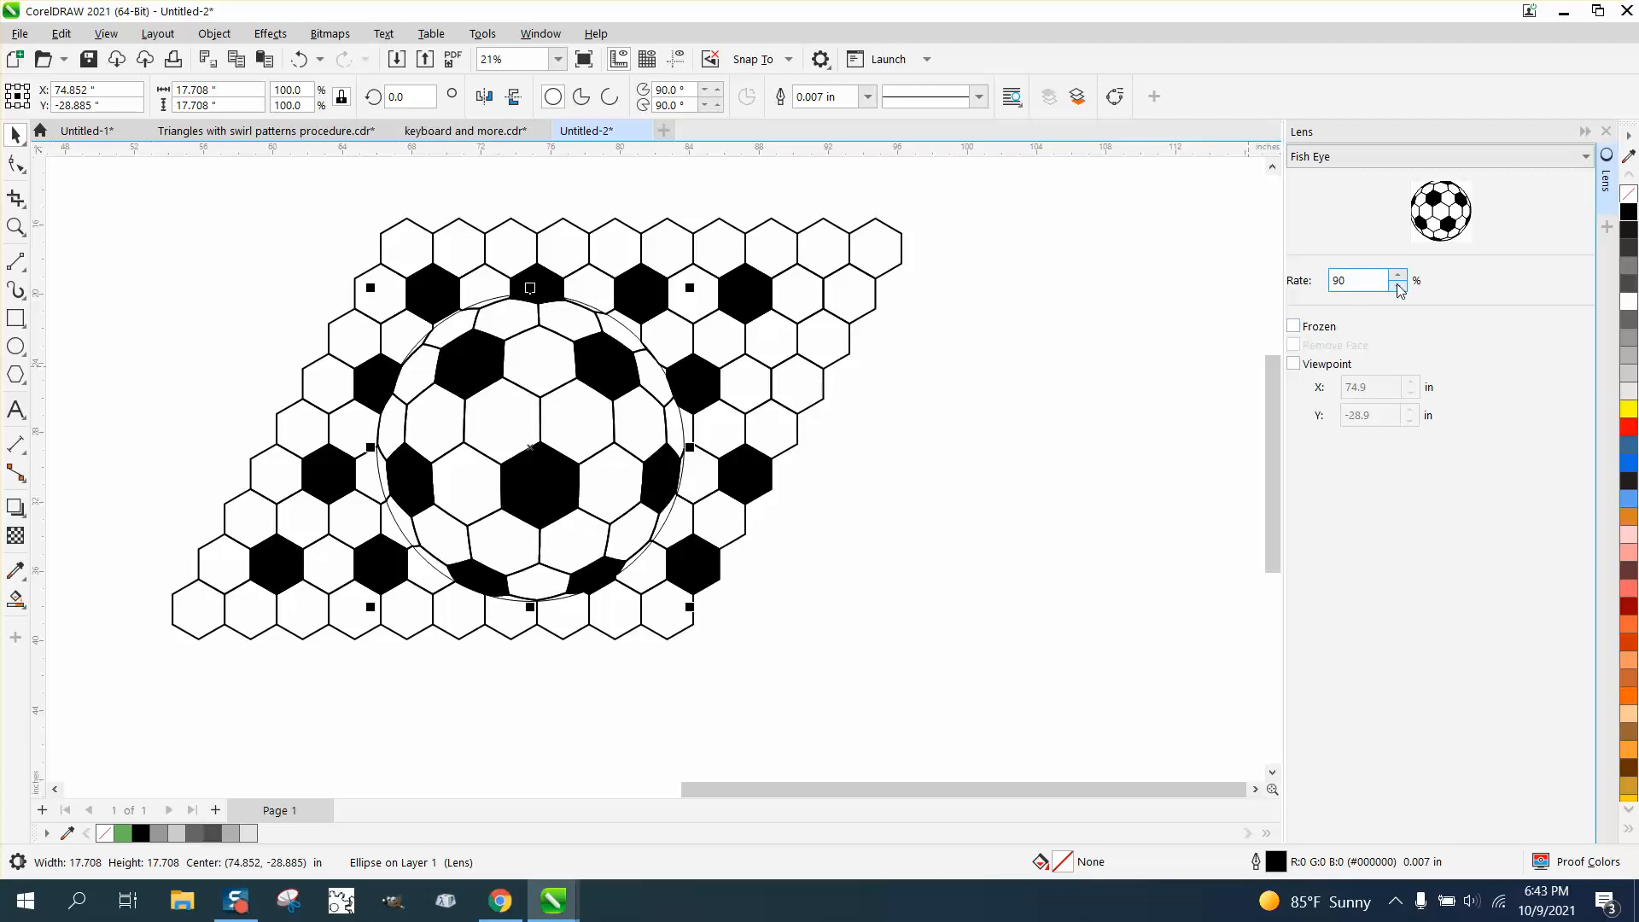
{"action": "left_click", "coordinate": [1398, 288]}
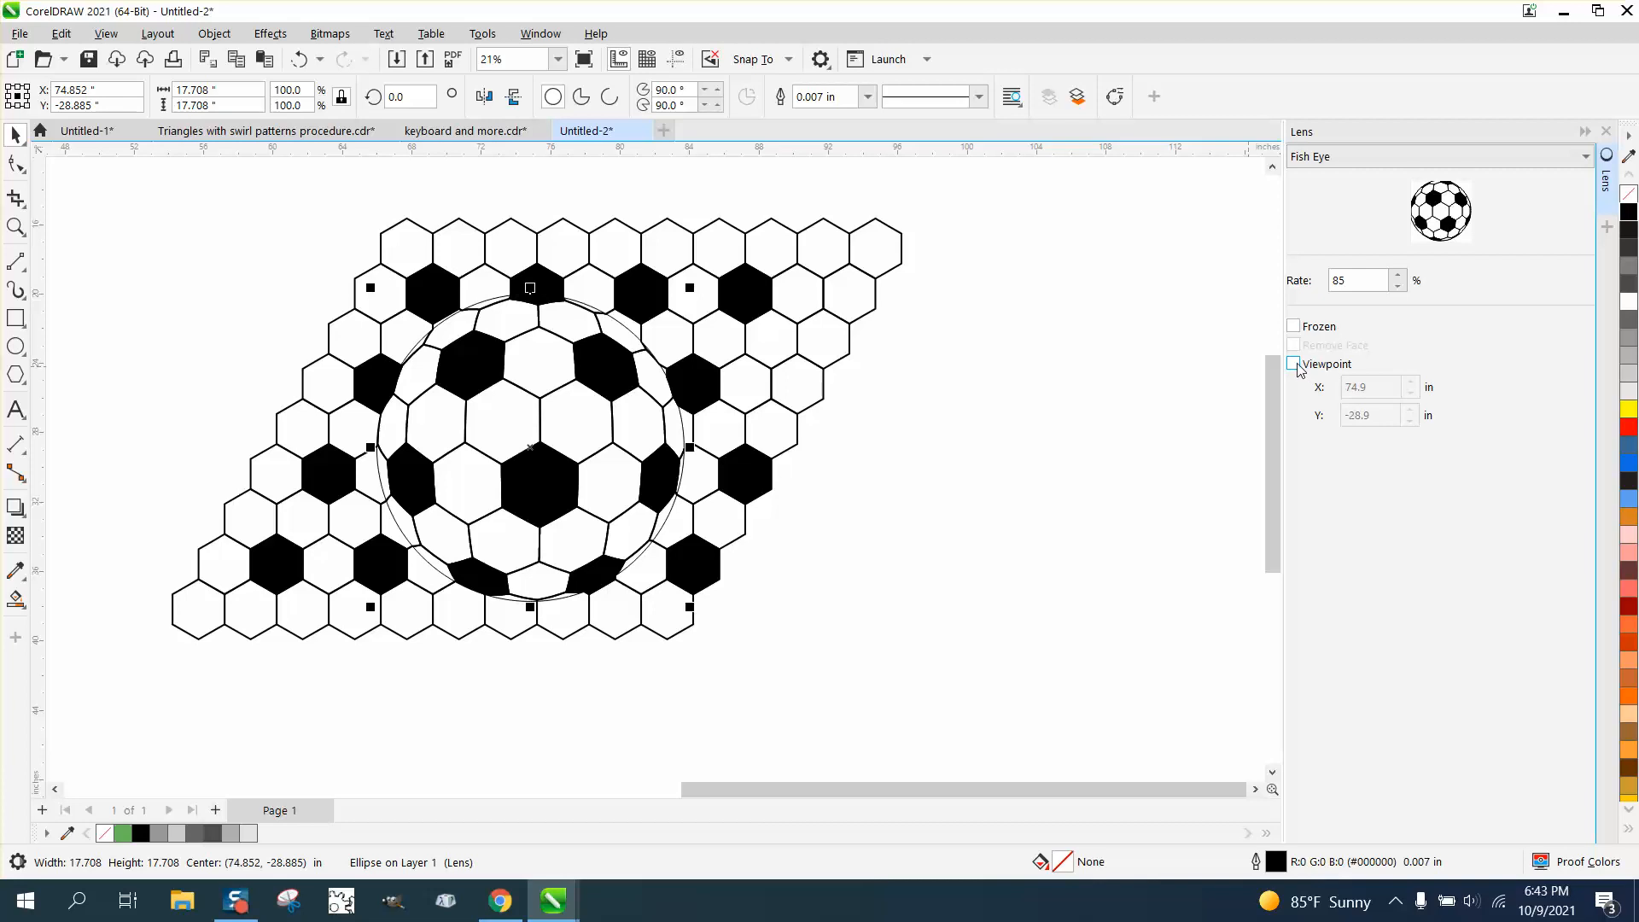
Step: Enable the Fish Eye lens viewpoint with X at 74.862 in and freeze the lens
{"action": "left_click", "coordinate": [1294, 364]}
{"action": "left_click", "coordinate": [1412, 366]}
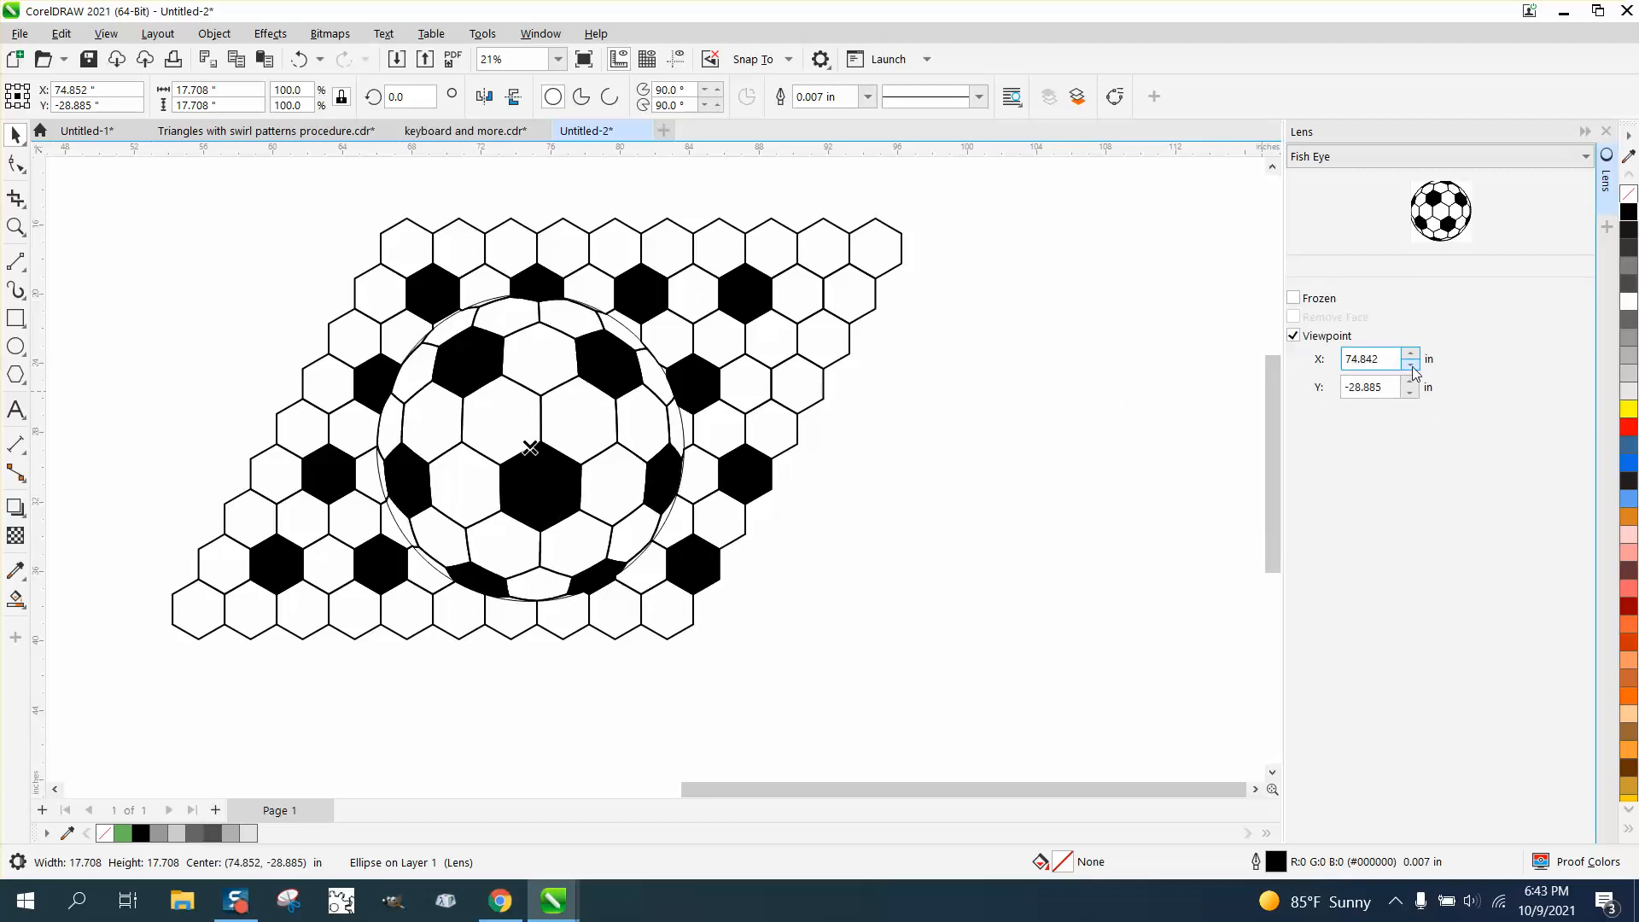
{"action": "left_click", "coordinate": [1410, 367]}
{"action": "left_click", "coordinate": [1410, 366]}
{"action": "left_click", "coordinate": [1413, 353]}
{"action": "left_click", "coordinate": [1414, 355]}
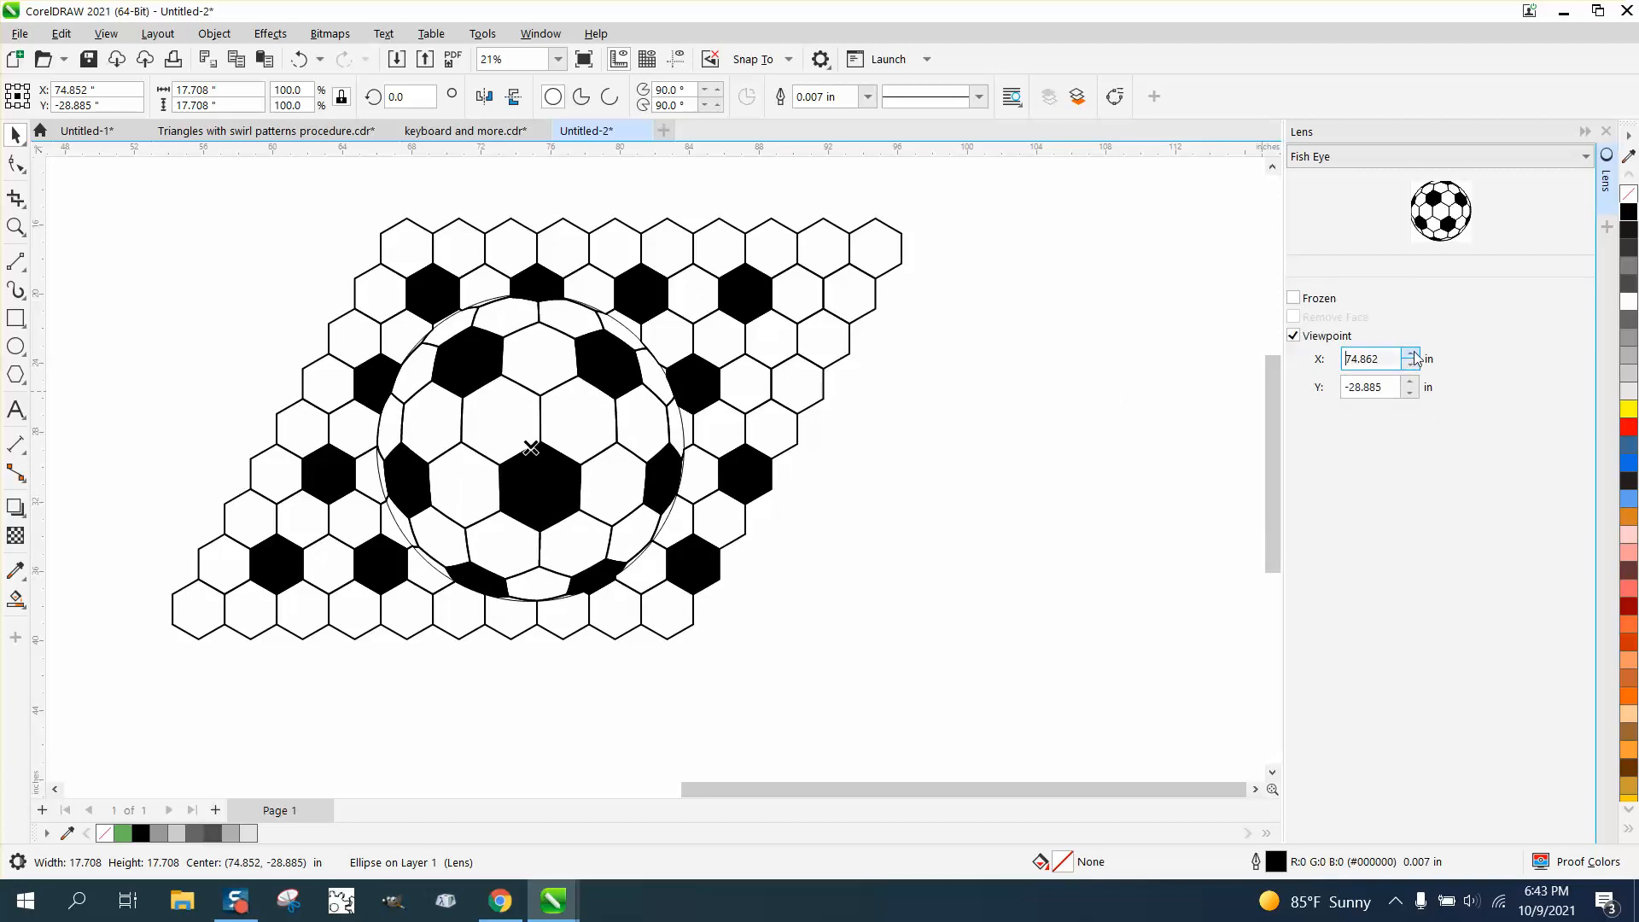
{"action": "left_click", "coordinate": [1414, 354]}
{"action": "left_click", "coordinate": [1413, 354]}
{"action": "left_click", "coordinate": [1292, 298]}
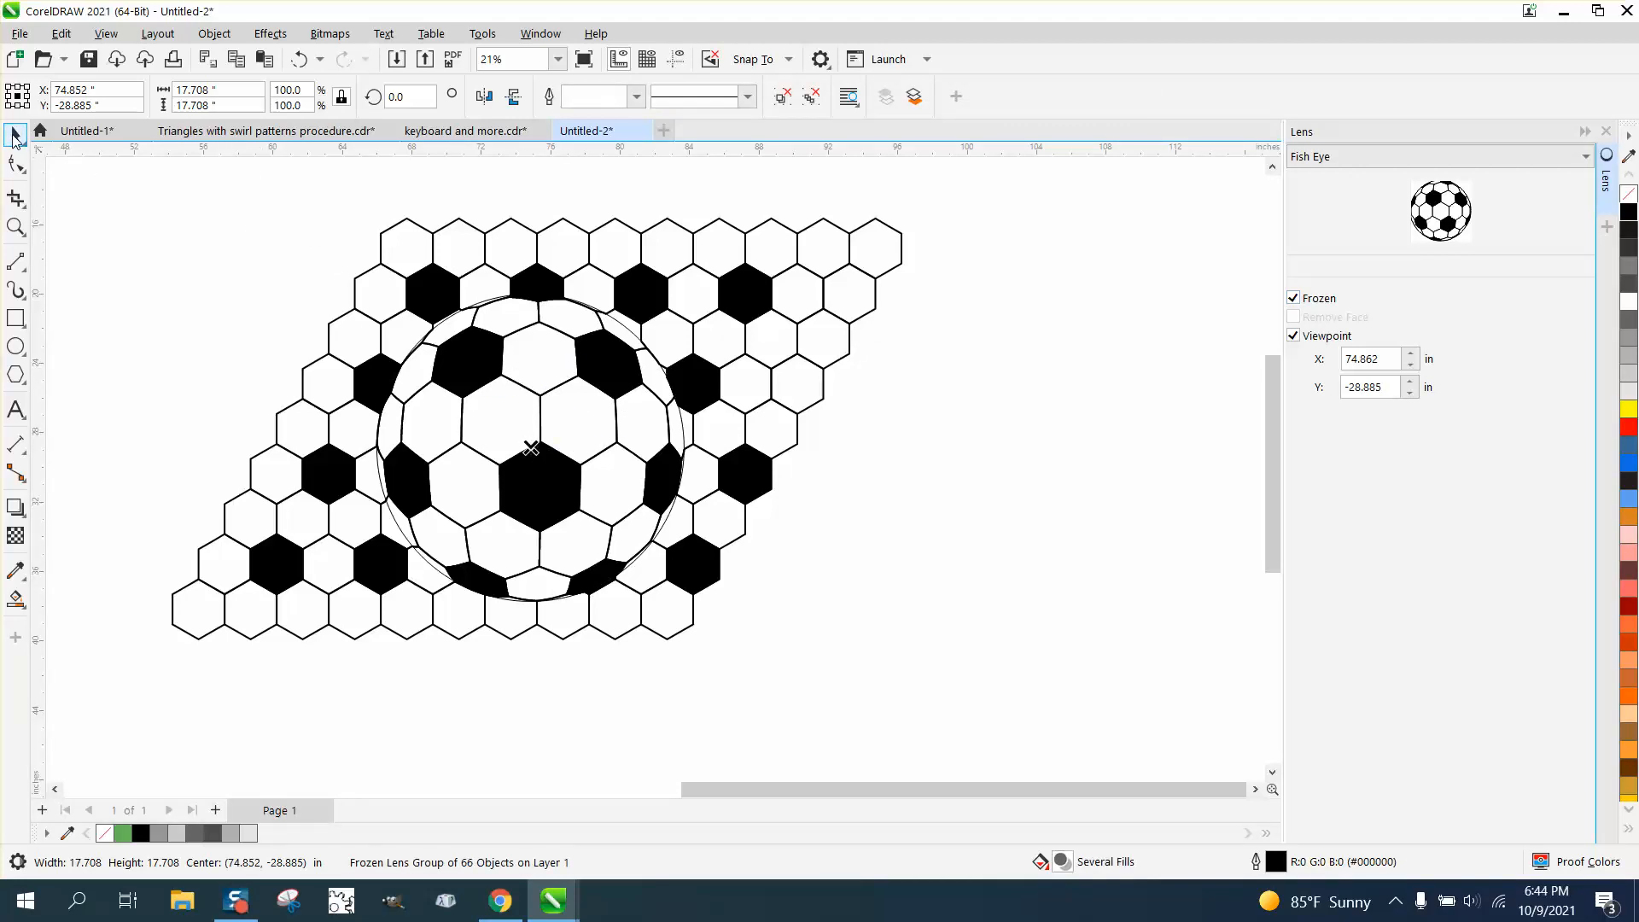
Step: Move the frozen soccer ball next to the dodecahedron frame on the page and shrink it to about 8.84 in wide
{"action": "key", "text": "Escape"}
{"action": "left_click_drag", "start_coordinate": [511, 388], "coordinate": [502, 295]}
{"action": "scroll", "coordinate": [900, 375], "scroll_direction": "down", "scroll_amount": 2}
{"action": "scroll", "coordinate": [900, 375], "scroll_direction": "down", "scroll_amount": 1}
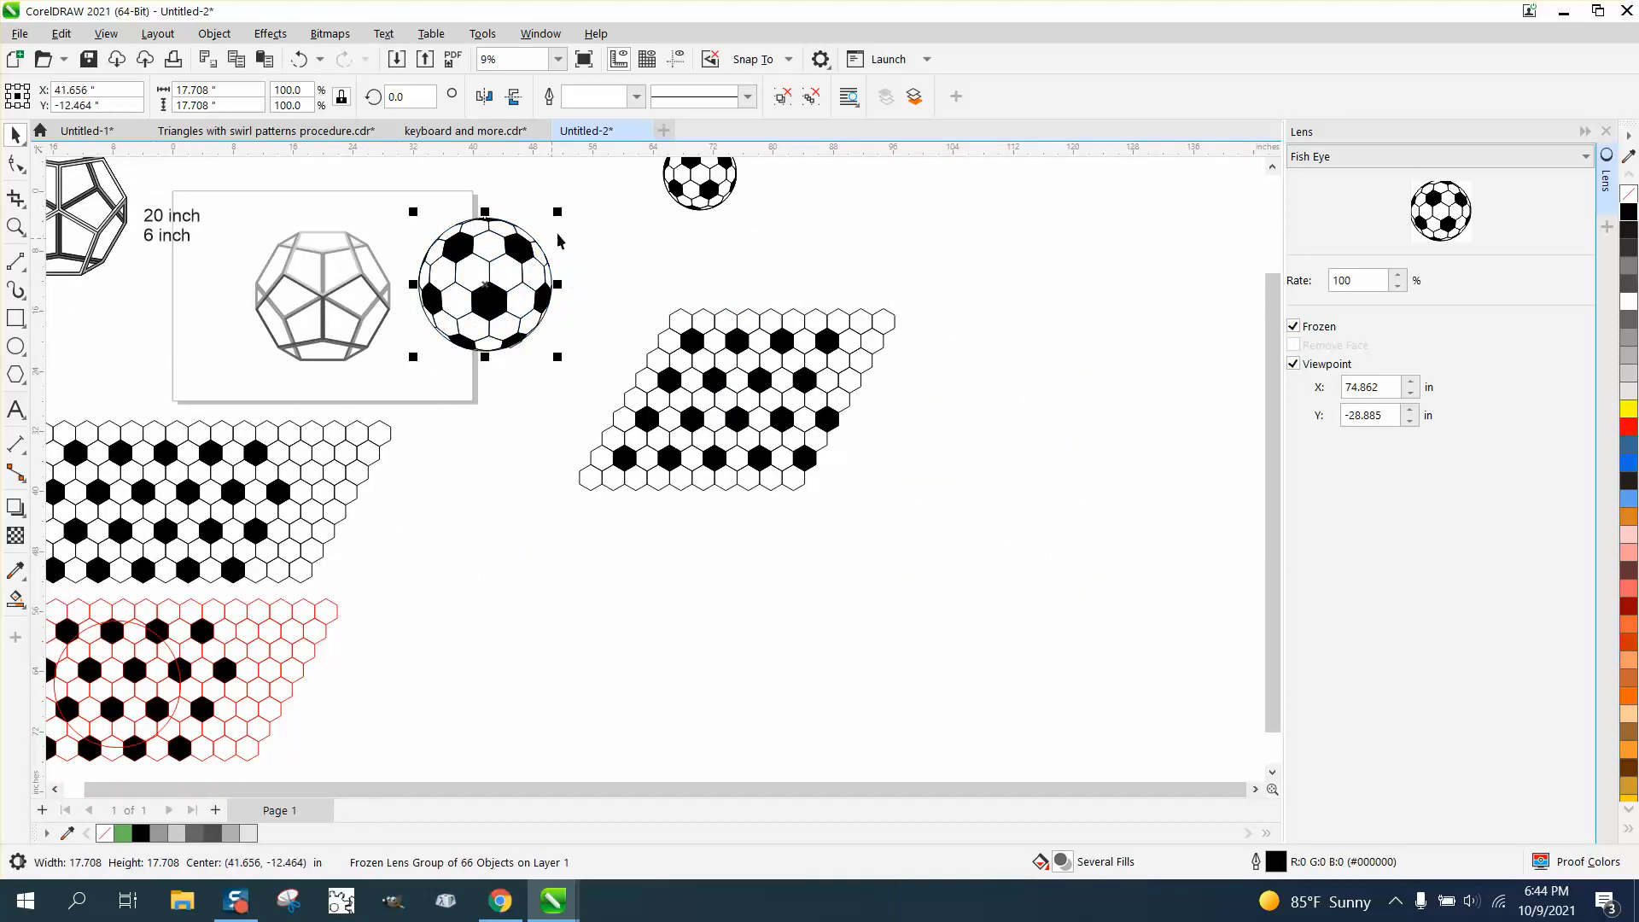
{"action": "left_click_drag", "start_coordinate": [559, 215], "coordinate": [492, 279]}
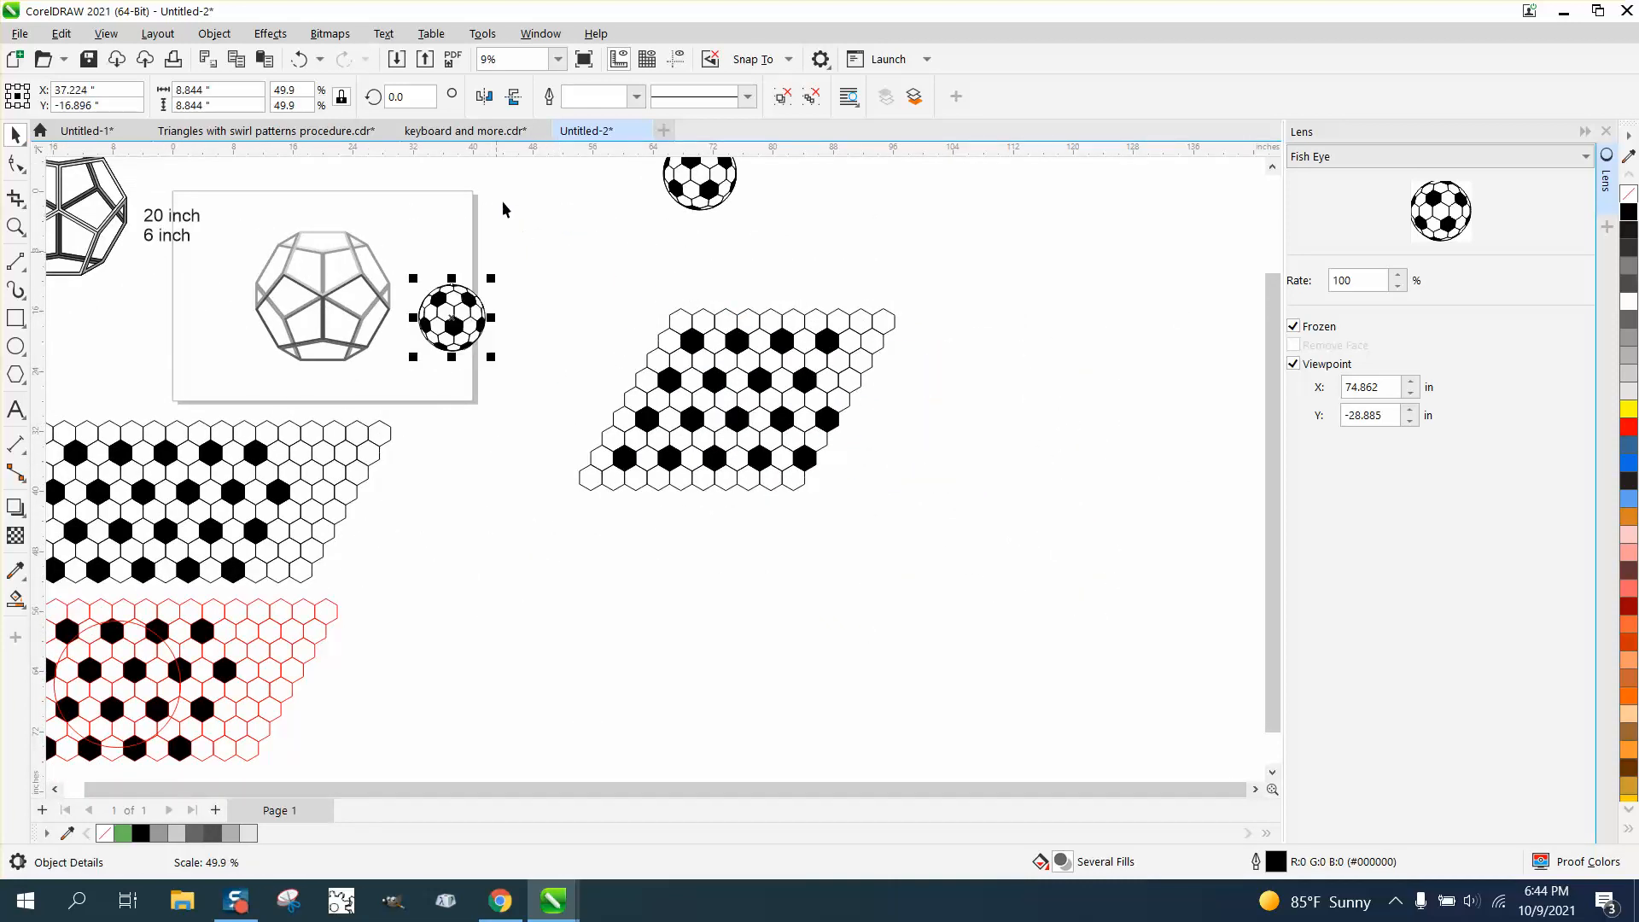
{"action": "left_click", "coordinate": [15, 226]}
{"action": "left_click_drag", "start_coordinate": [223, 213], "coordinate": [715, 432]}
{"action": "left_click", "coordinate": [15, 134]}
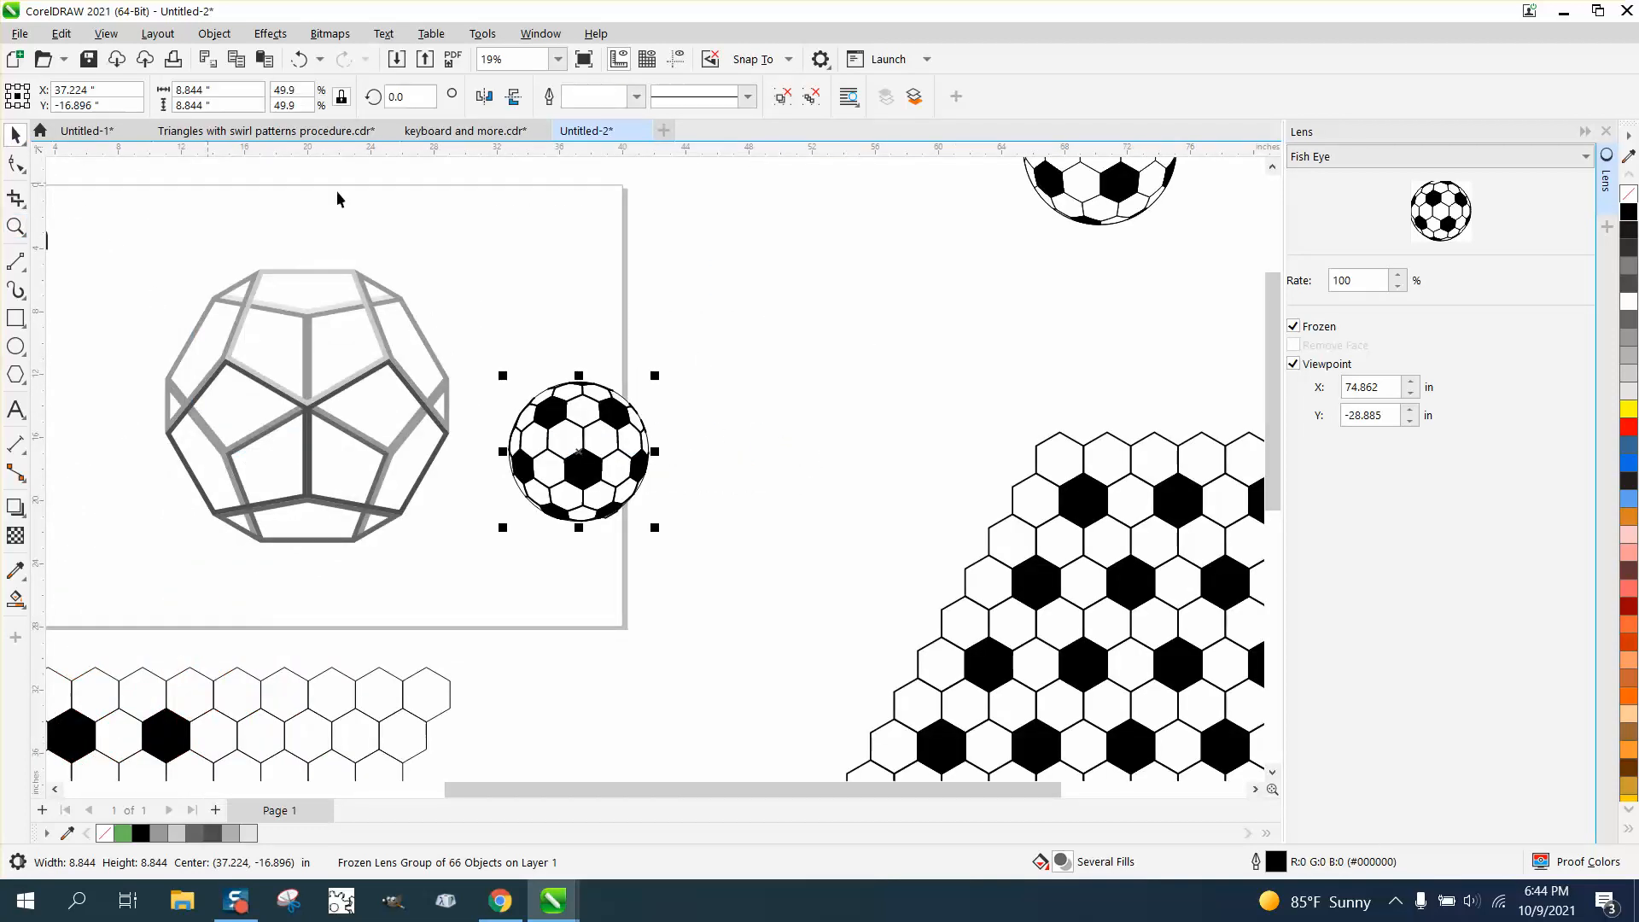
Step: Try moving the dodecahedron's 20-object back group sideways, clear of its front group
{"action": "left_click", "coordinate": [335, 309]}
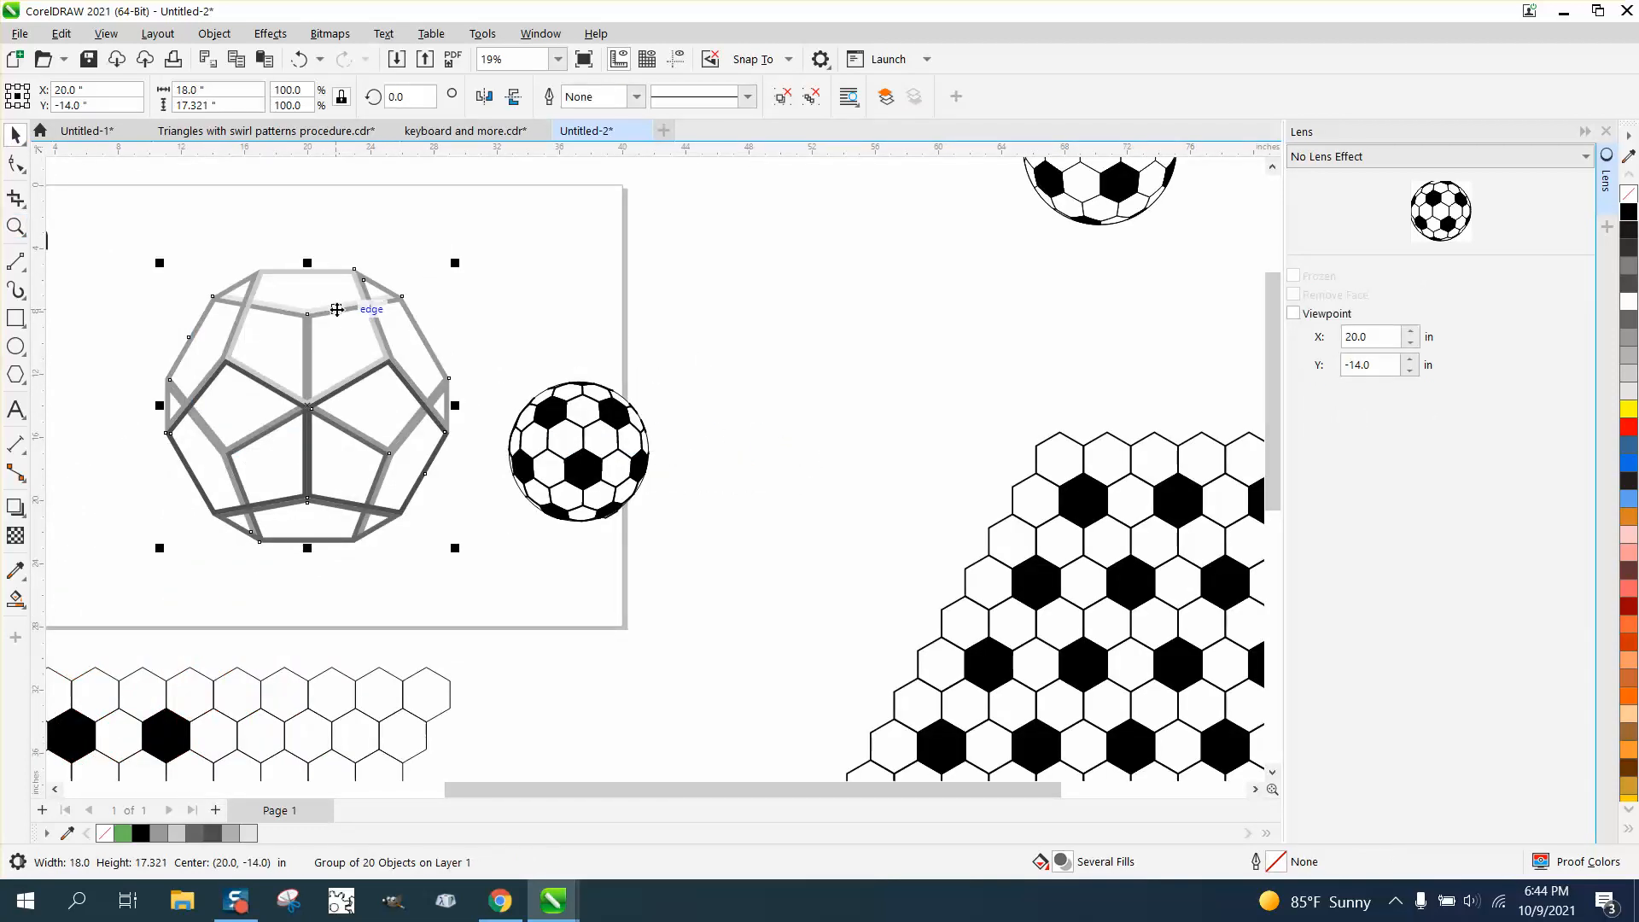
{"action": "key", "text": "Right"}
{"action": "key", "text": "Right"}
{"action": "key", "text": "Right"}
{"action": "key", "text": "Right"}
{"action": "key", "text": "Right"}
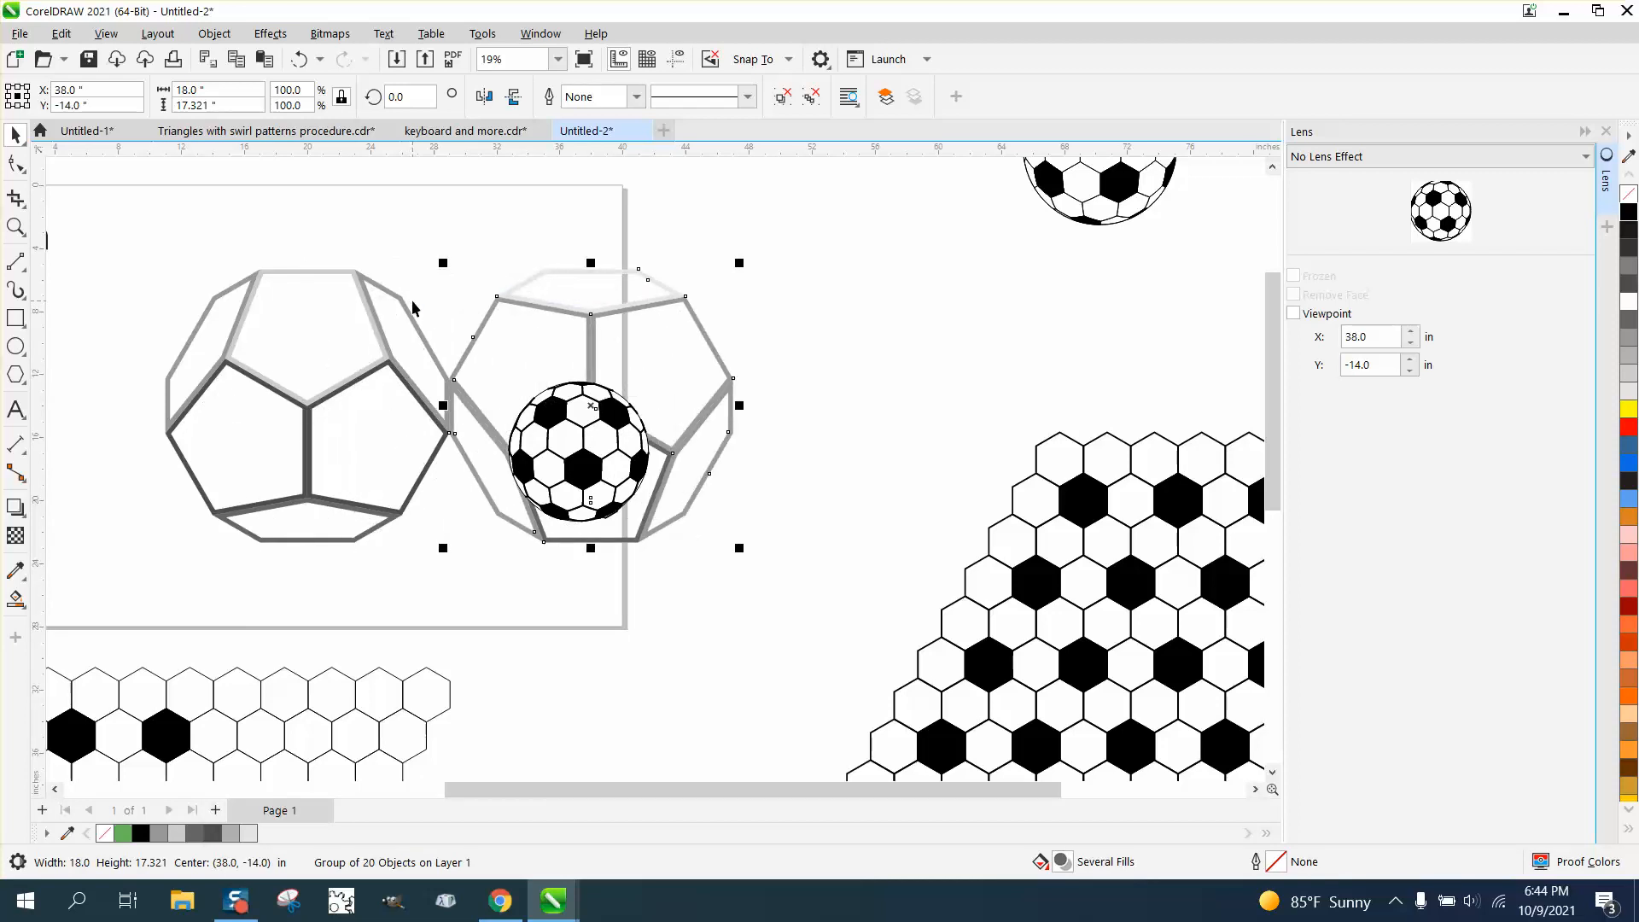
{"action": "key", "text": "Right"}
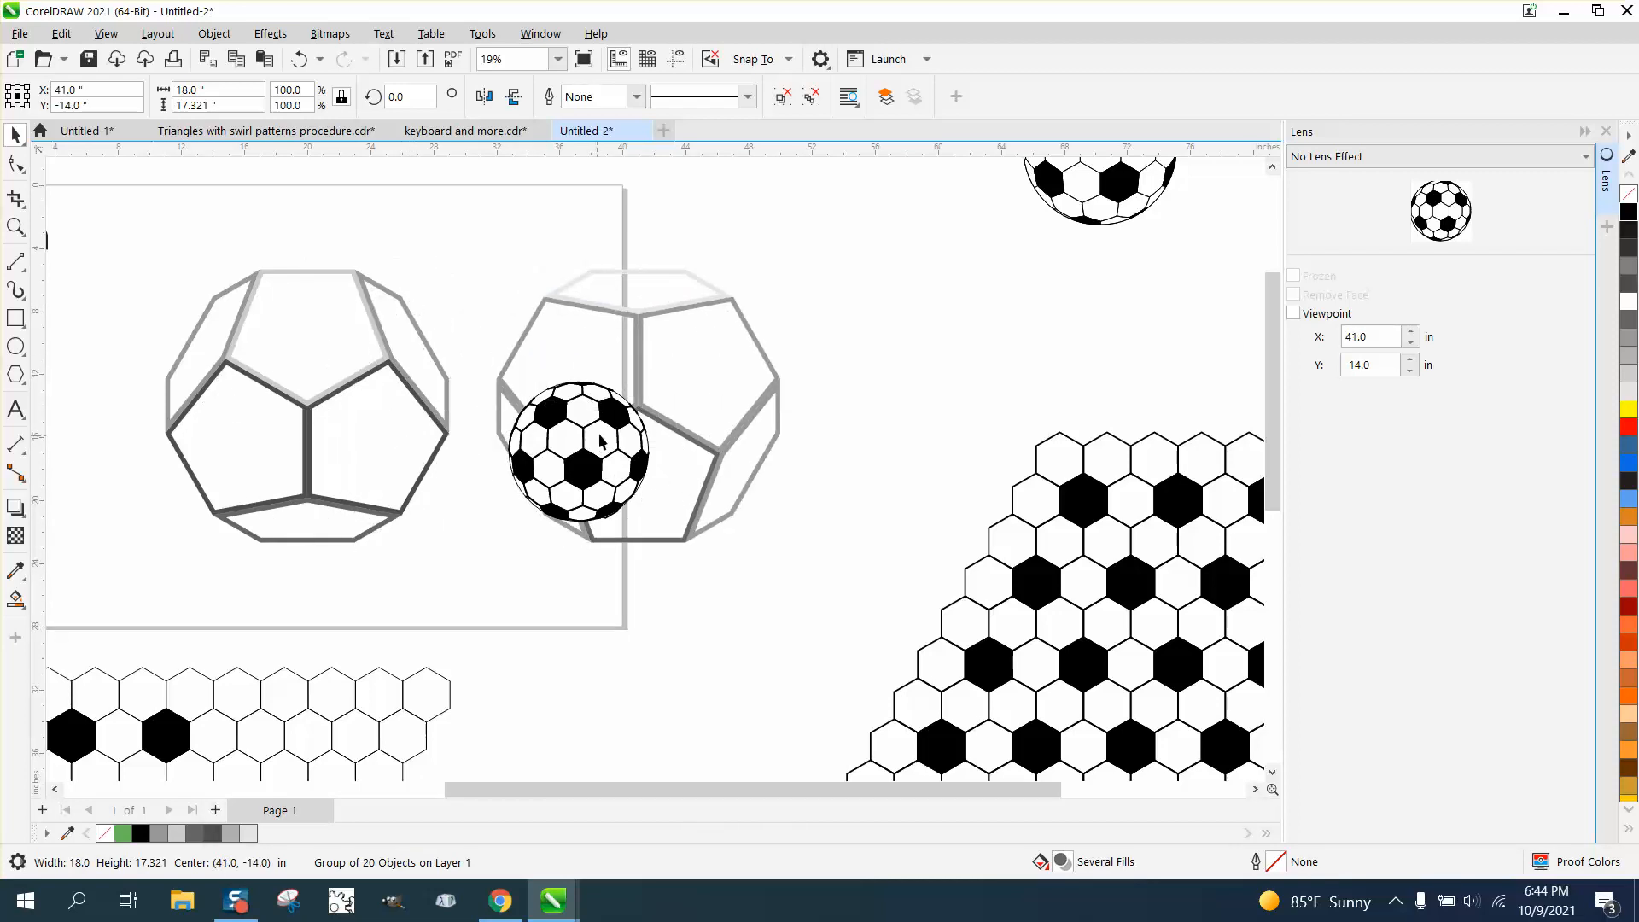
{"action": "left_click_drag", "start_coordinate": [600, 445], "coordinate": [642, 413]}
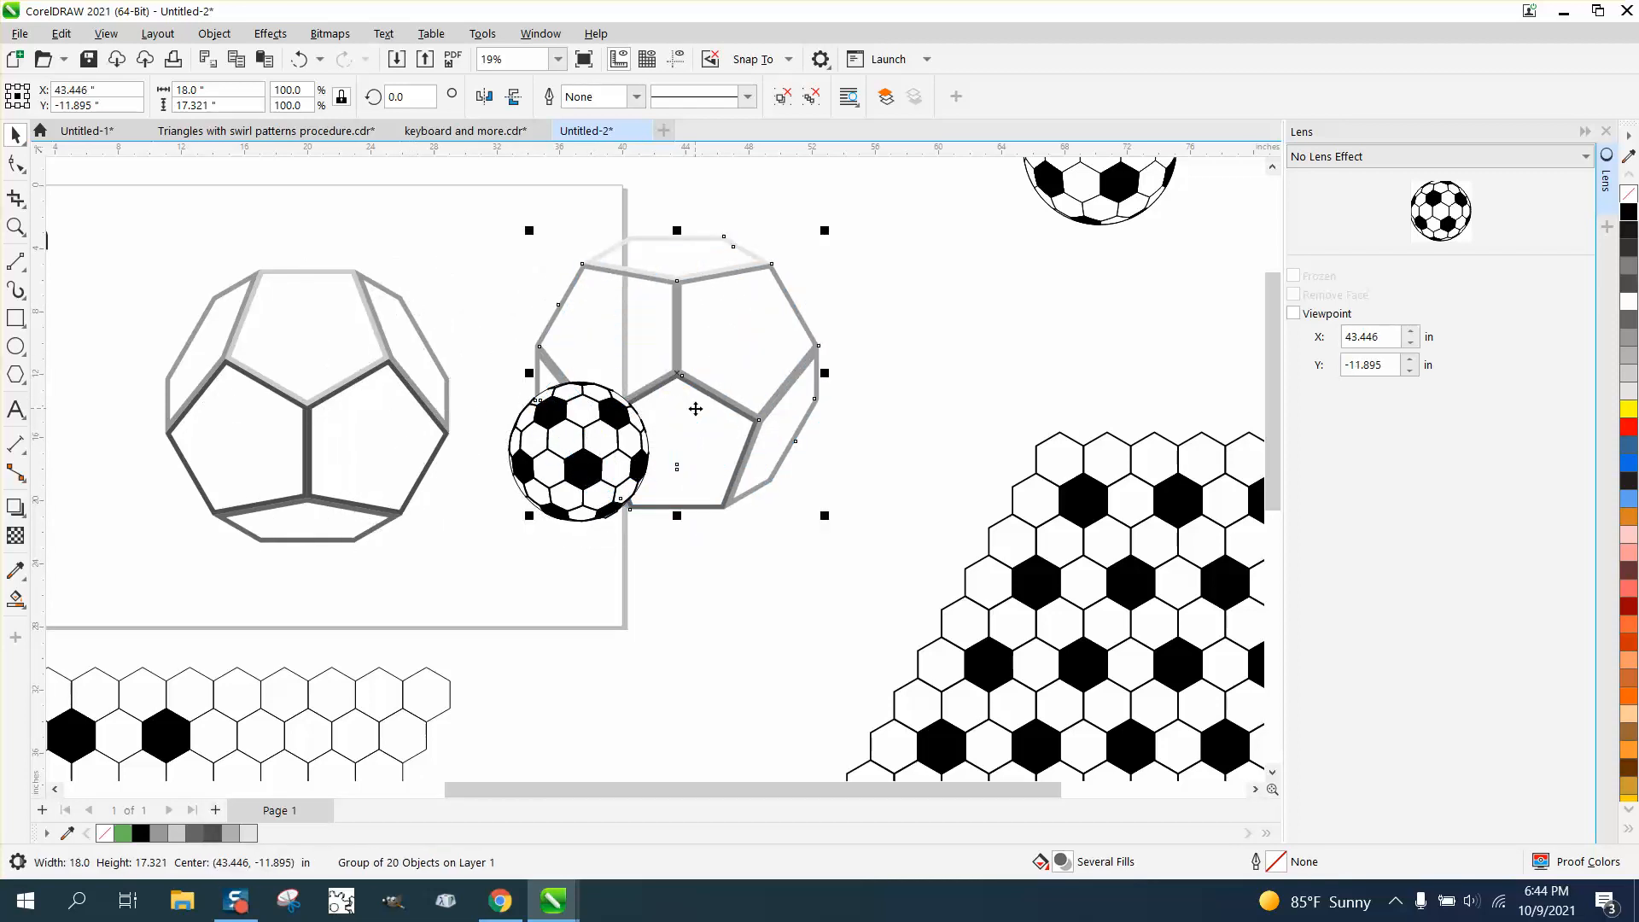
Step: Undo all the moves of the dodecahedron's back group
{"action": "left_click", "coordinate": [300, 60]}
{"action": "left_click", "coordinate": [299, 60]}
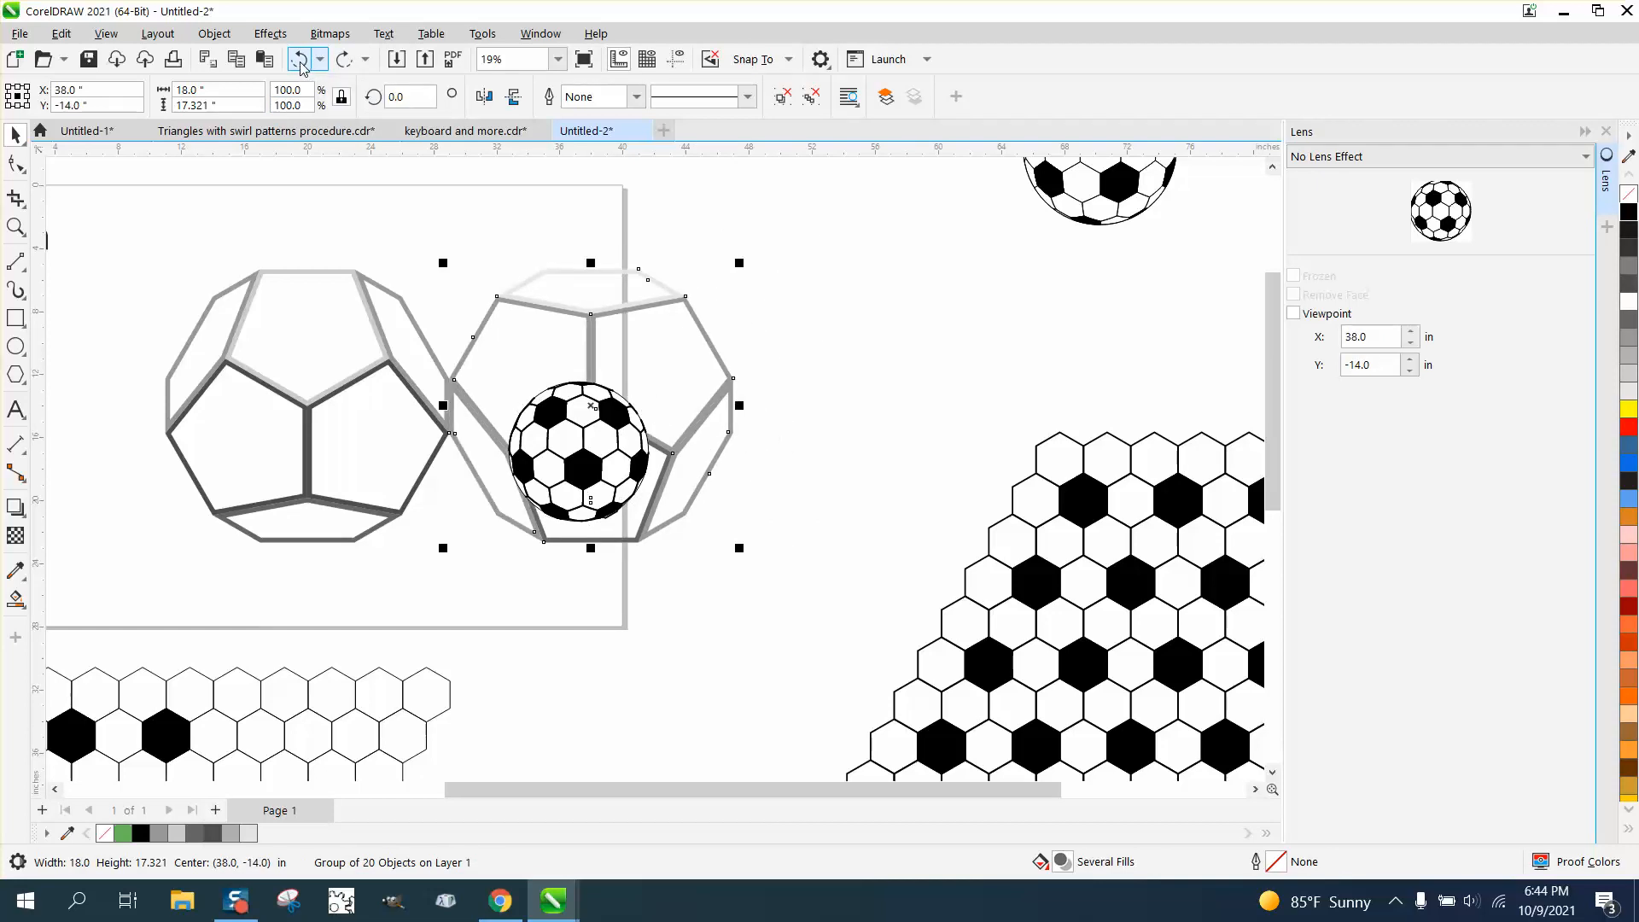
{"action": "left_click", "coordinate": [300, 60]}
{"action": "left_click", "coordinate": [298, 59]}
{"action": "left_click", "coordinate": [299, 59]}
{"action": "left_click", "coordinate": [299, 59]}
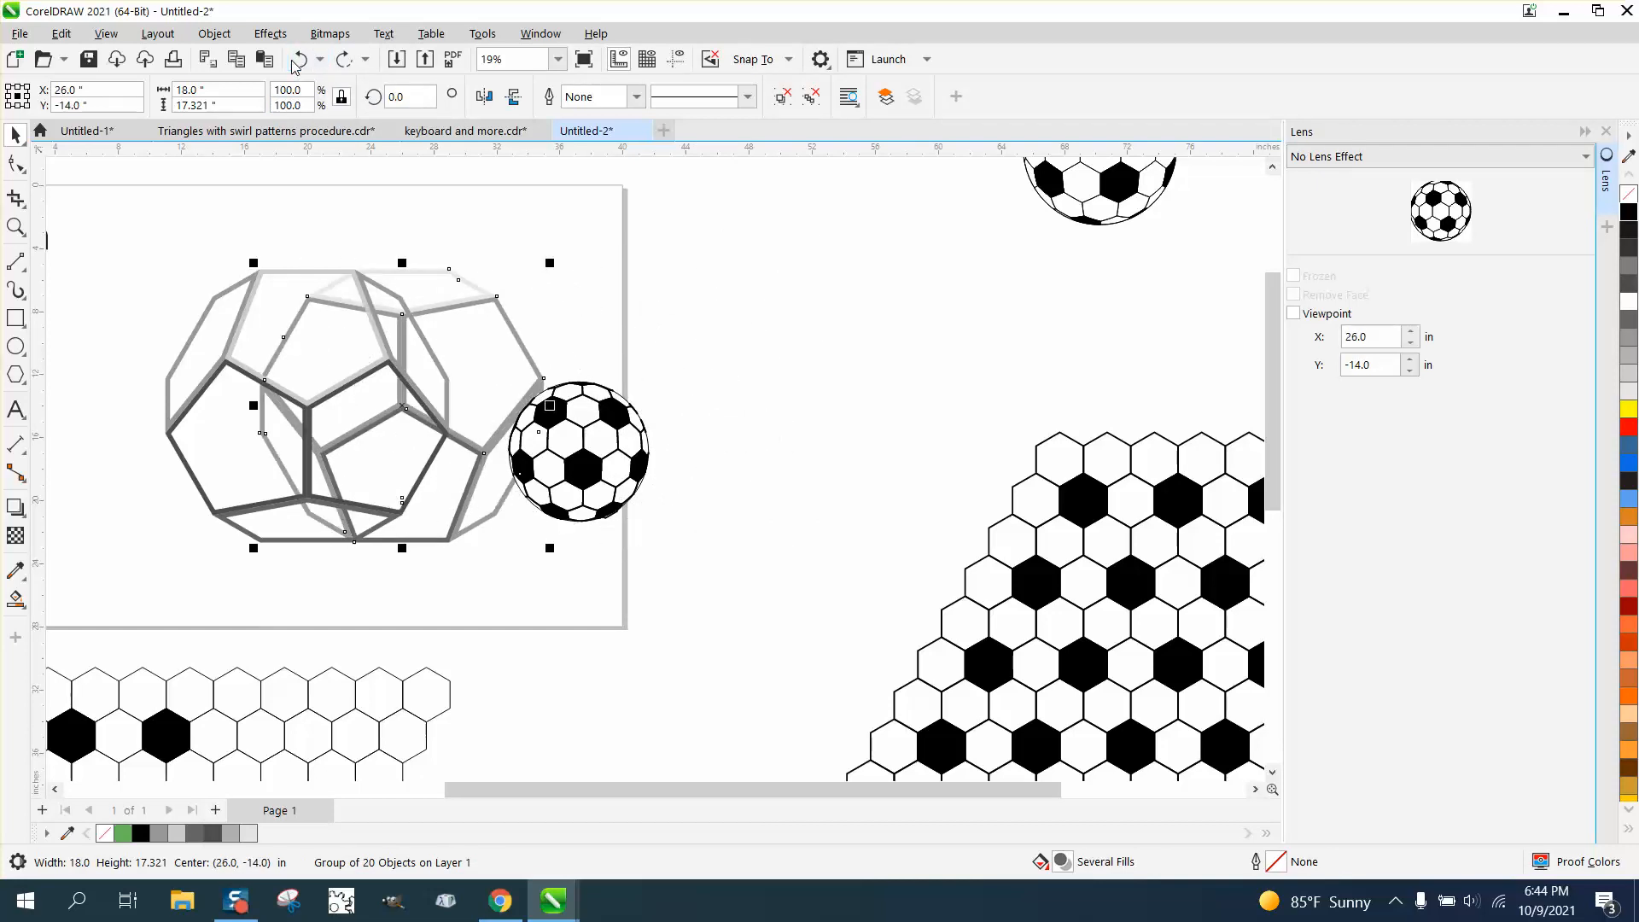
{"action": "left_click", "coordinate": [298, 60]}
{"action": "left_click", "coordinate": [296, 62]}
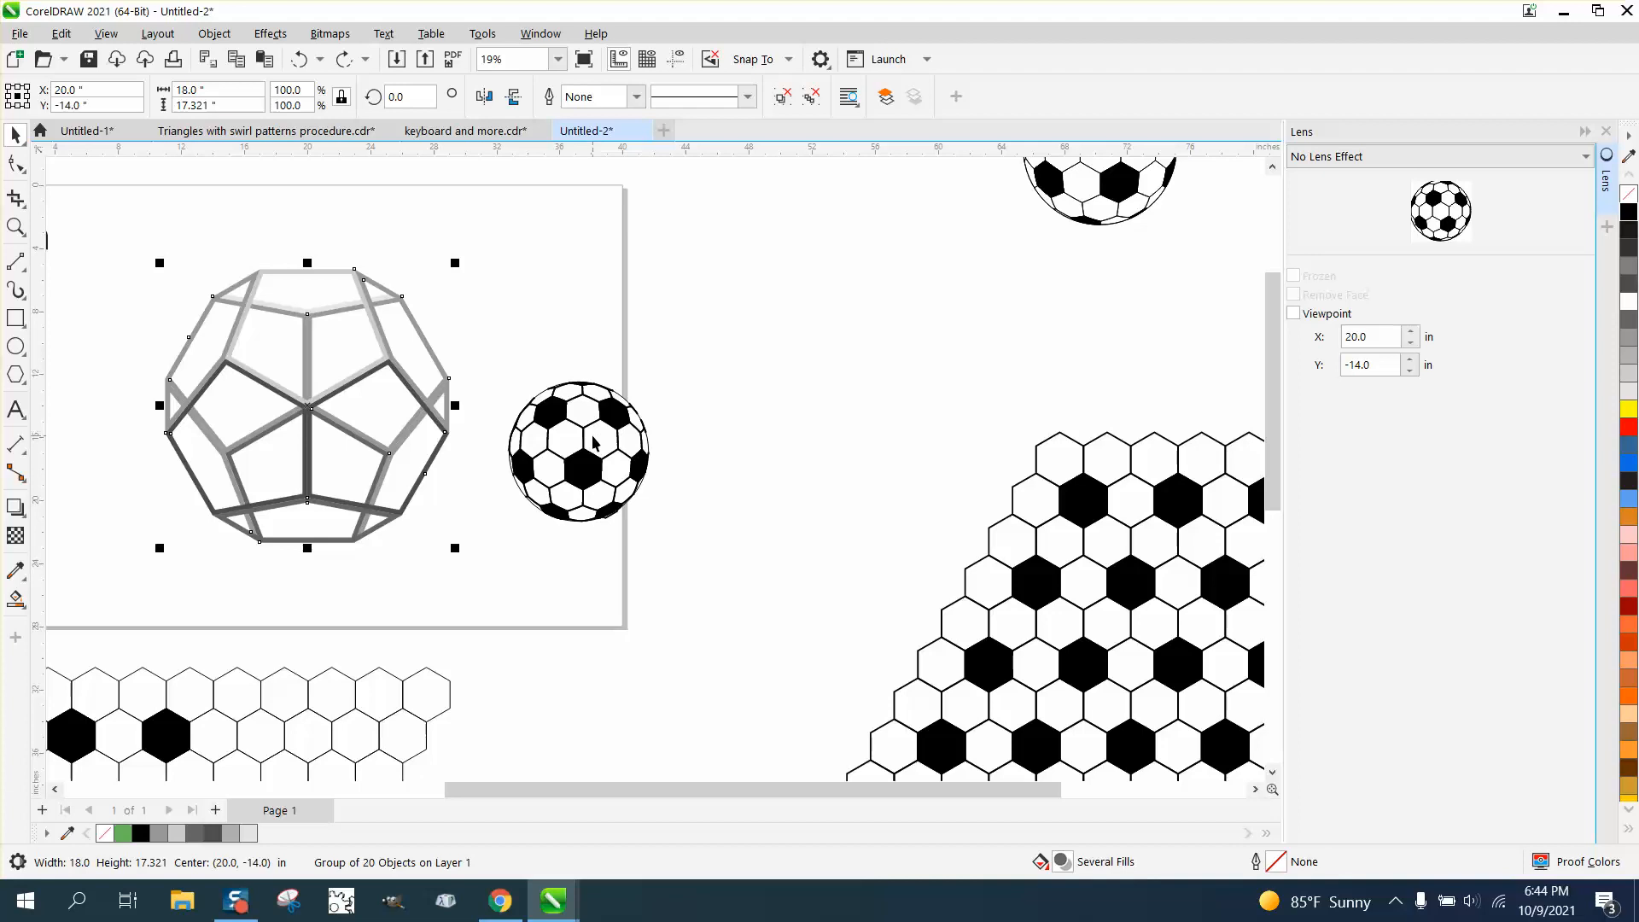
Step: Move the soccer ball into the middle of the dodecahedron and bring the frame's front group in front of it
{"action": "left_click_drag", "start_coordinate": [595, 443], "coordinate": [317, 385]}
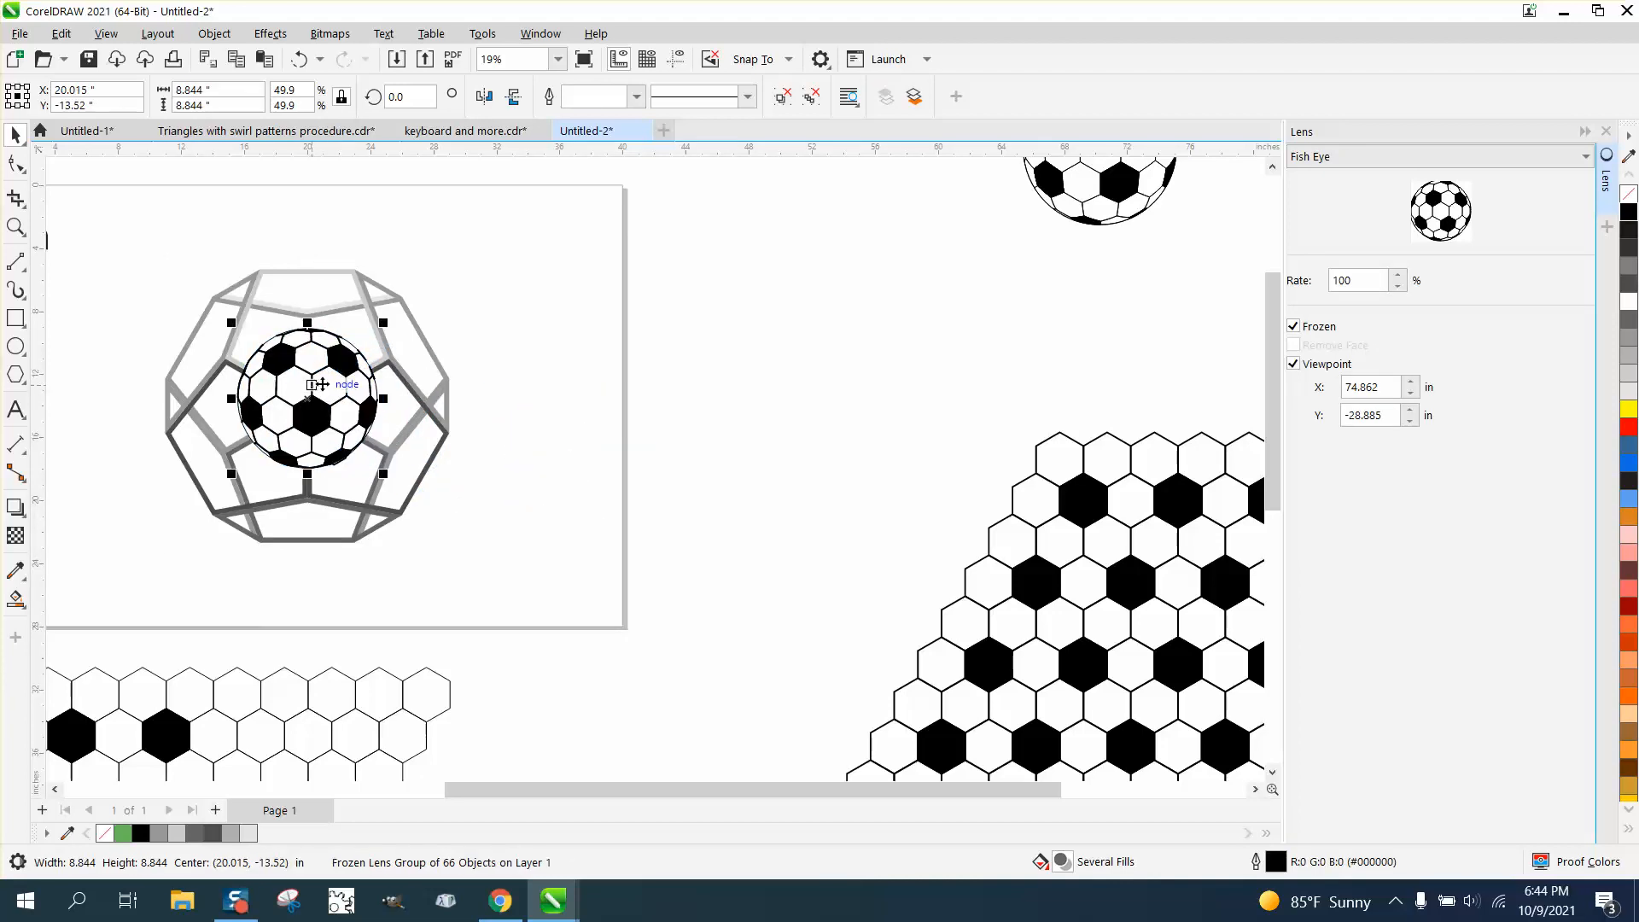
{"action": "left_click", "coordinate": [520, 368]}
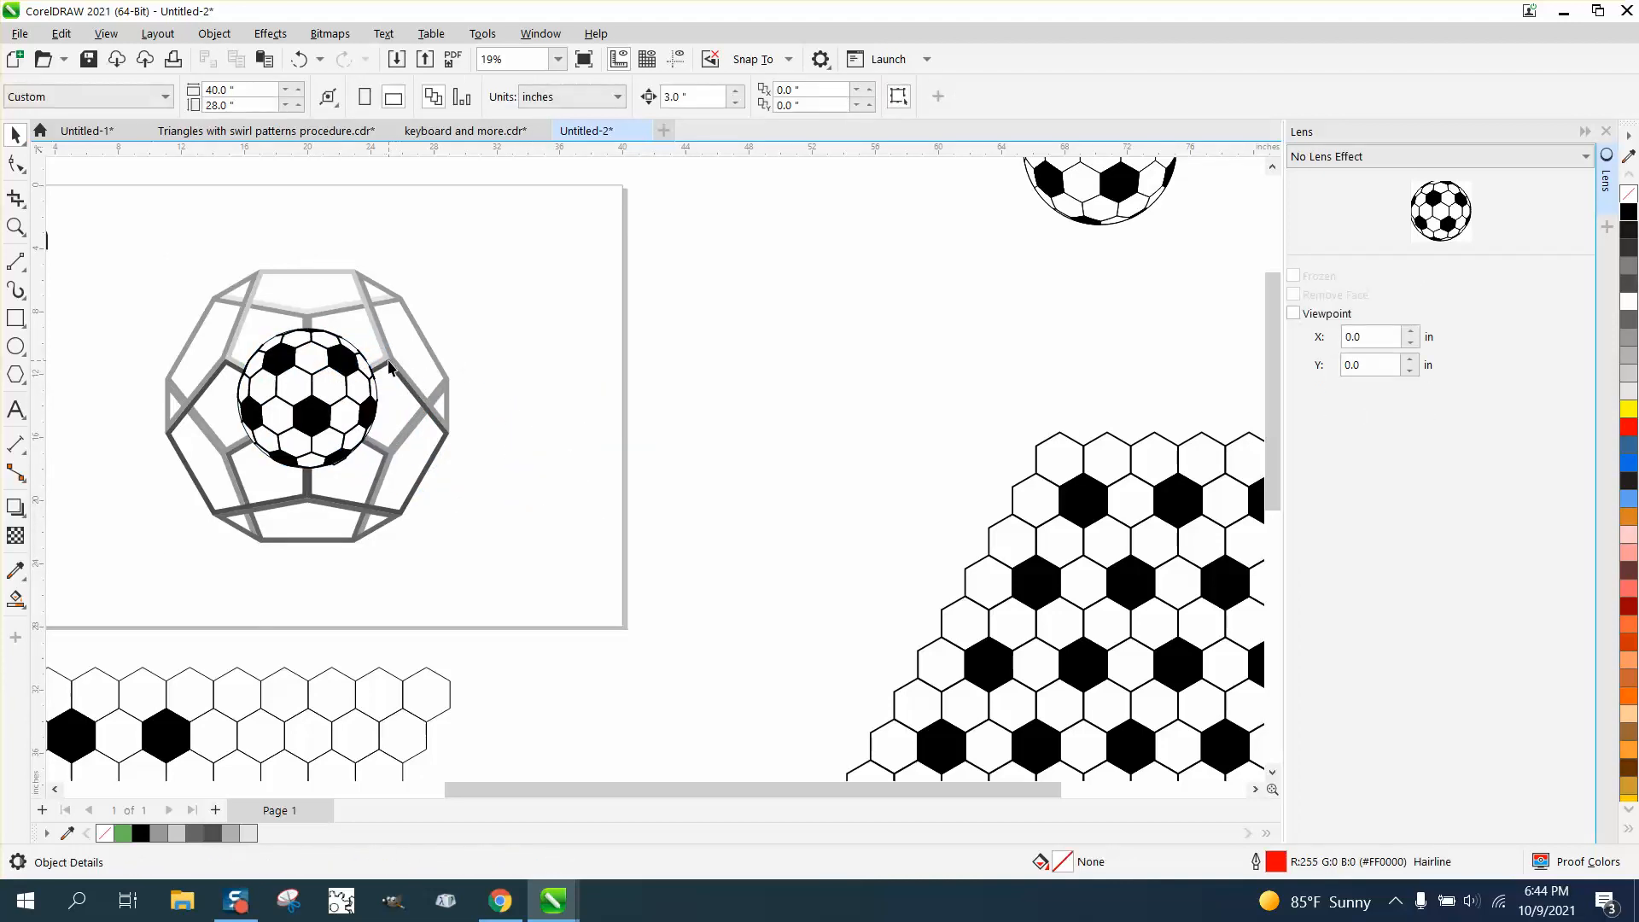
{"action": "left_click", "coordinate": [389, 367]}
{"action": "left_click", "coordinate": [214, 33]}
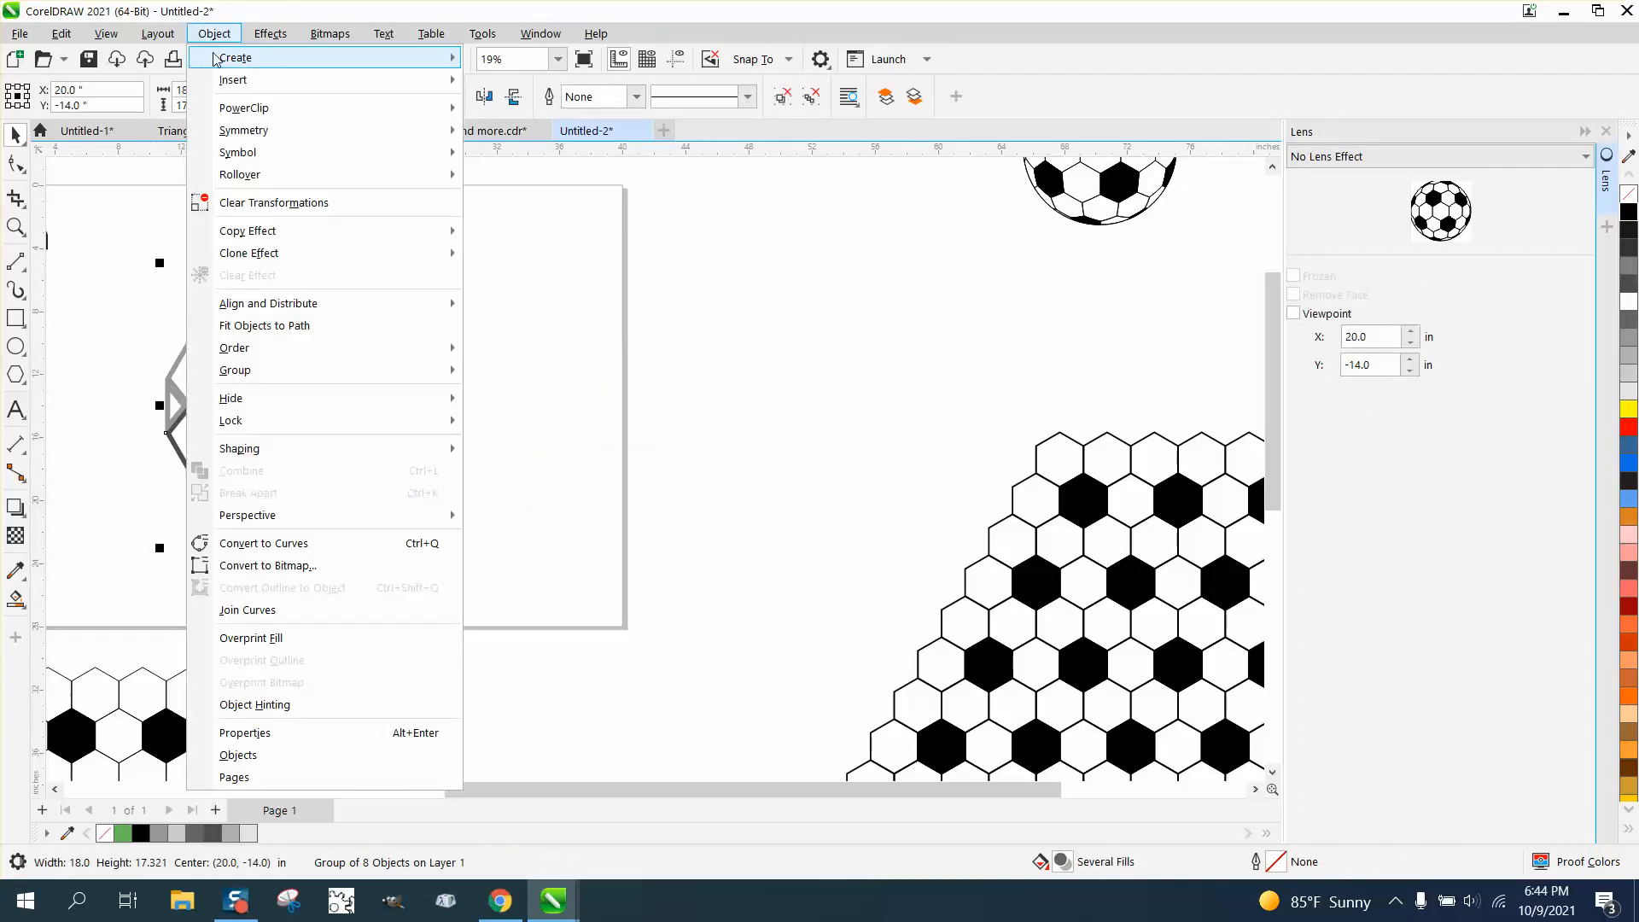
{"action": "mouse_move", "coordinate": [307, 350]}
{"action": "left_click", "coordinate": [501, 370]}
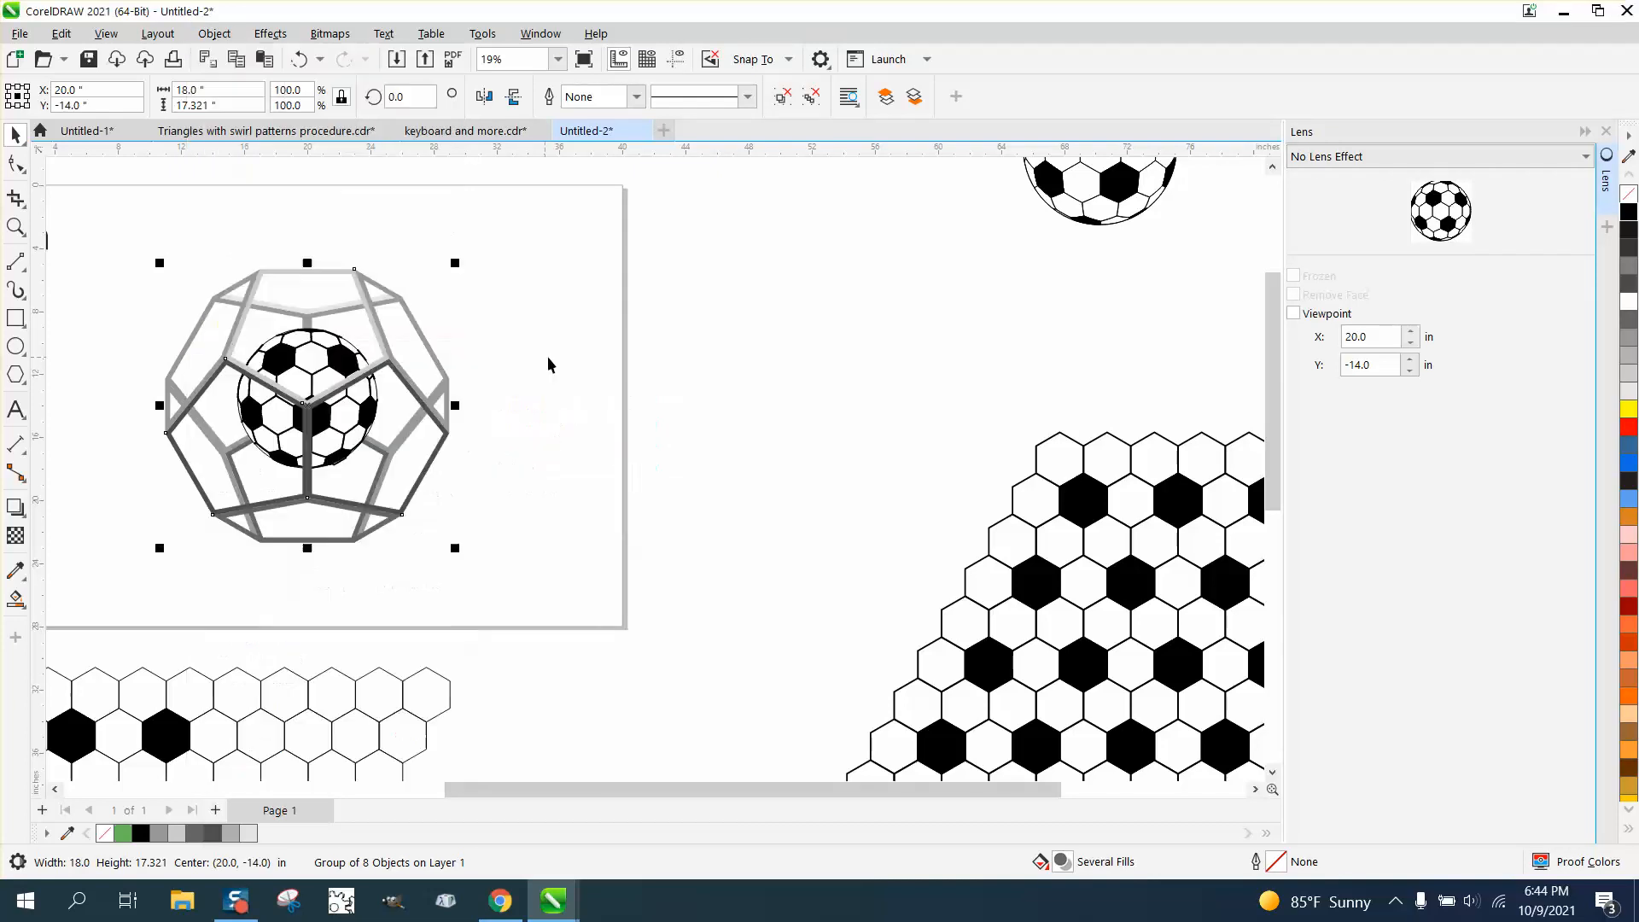
{"action": "left_click", "coordinate": [694, 355]}
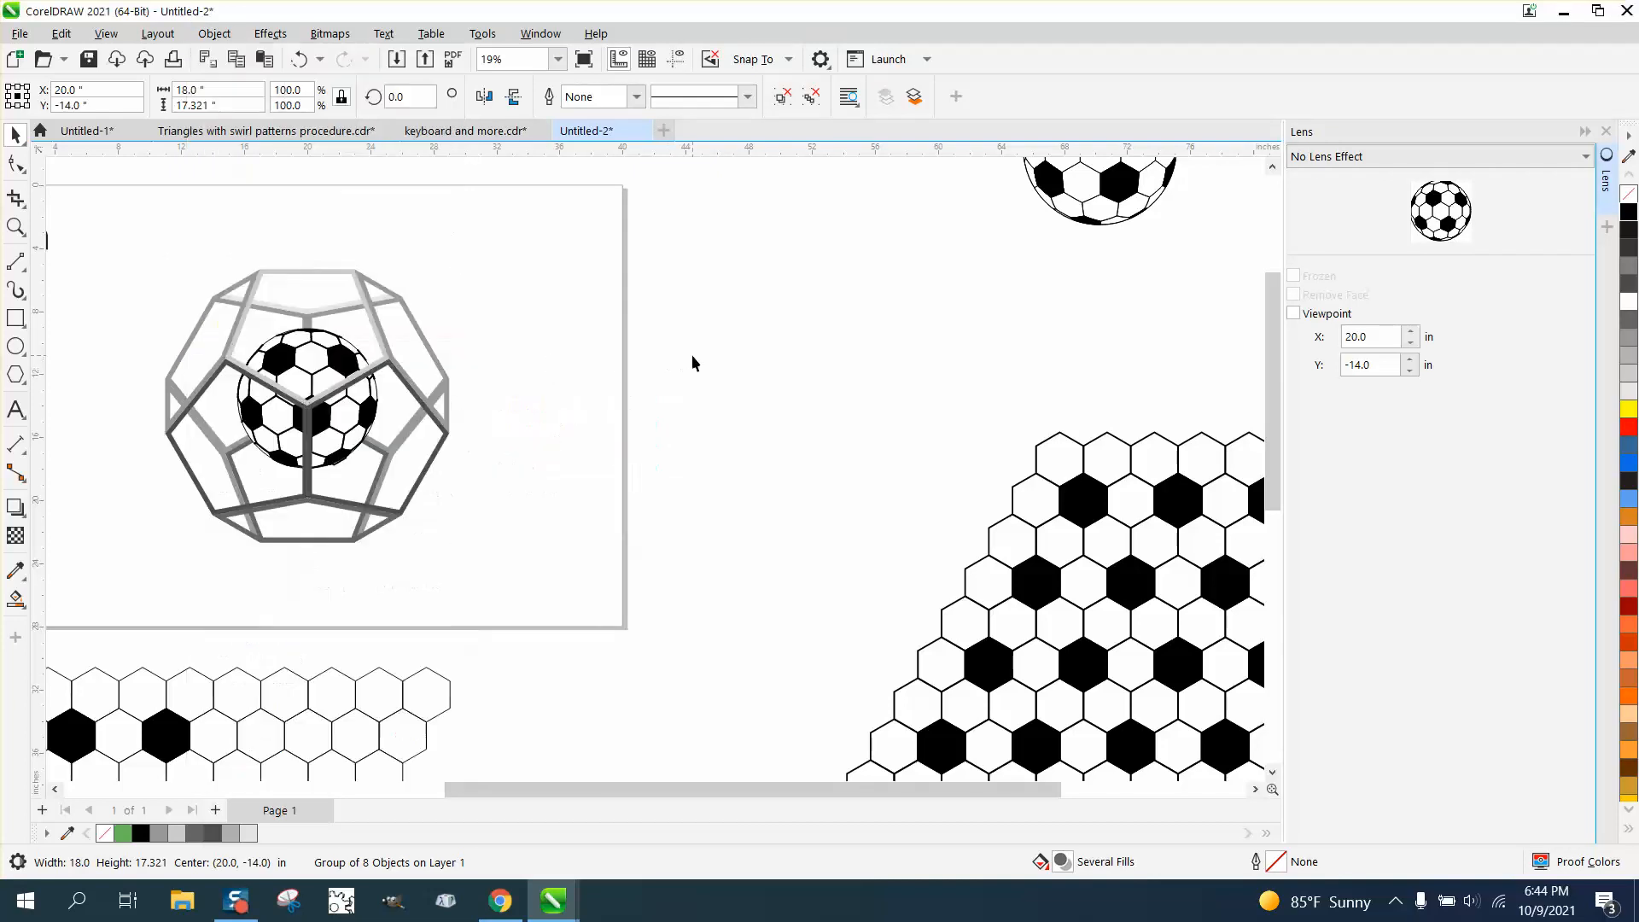
Step: Enlarge the soccer ball to about 10.82 in wide and recentre it inside the dodecahedron
{"action": "left_click", "coordinate": [17, 227]}
{"action": "left_click_drag", "start_coordinate": [139, 219], "coordinate": [820, 584]}
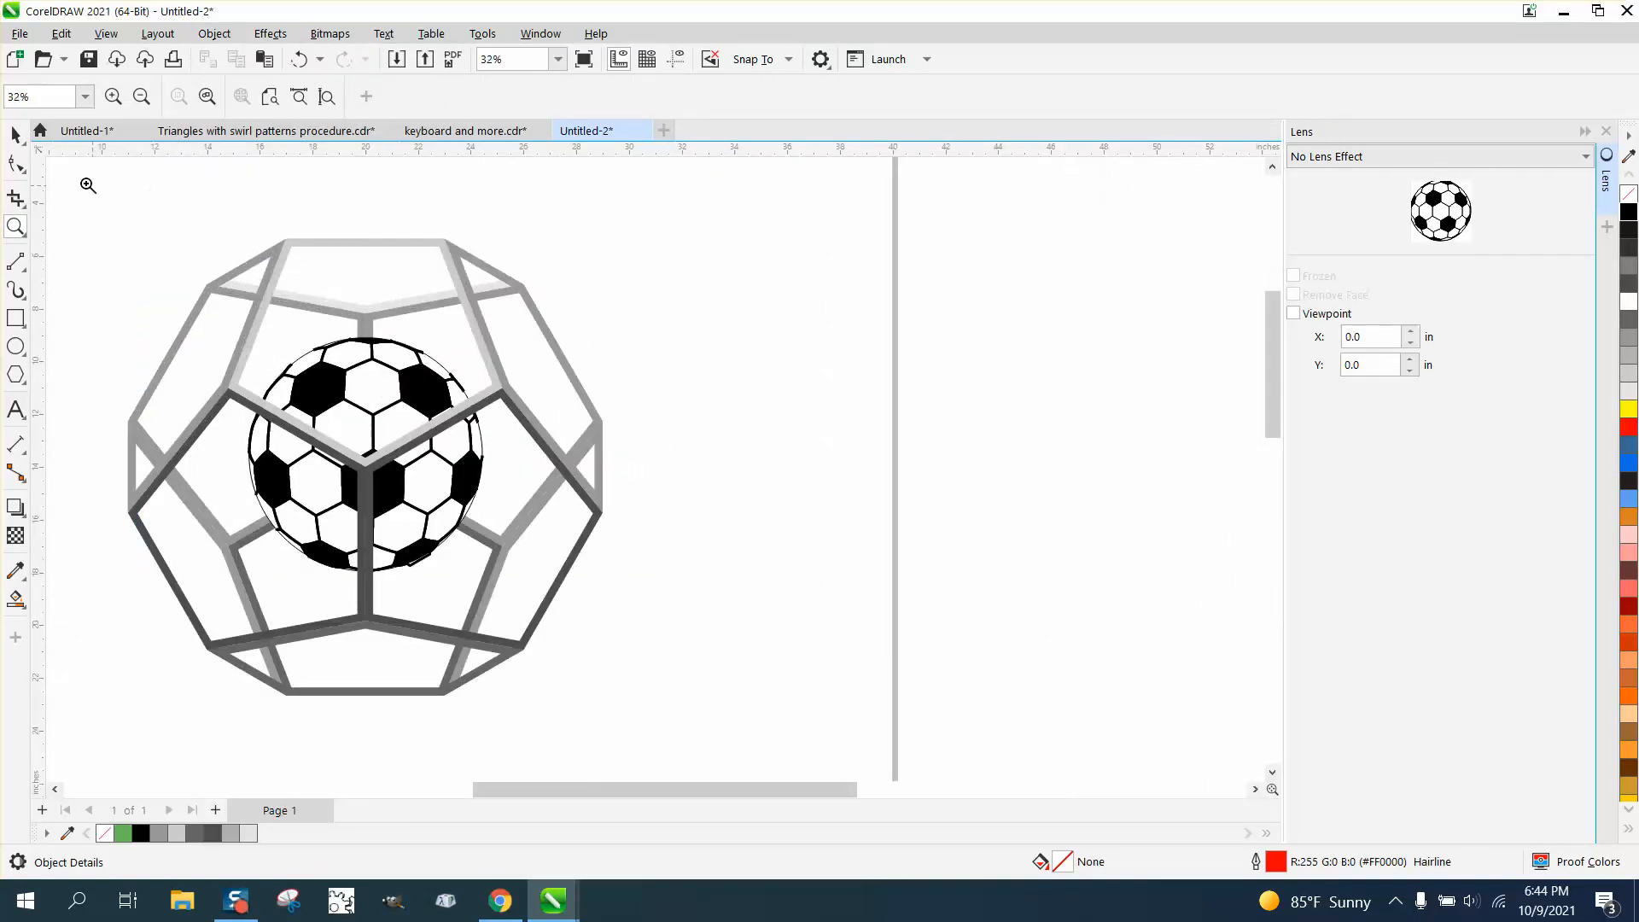
{"action": "left_click", "coordinate": [15, 137]}
{"action": "left_click", "coordinate": [470, 451]}
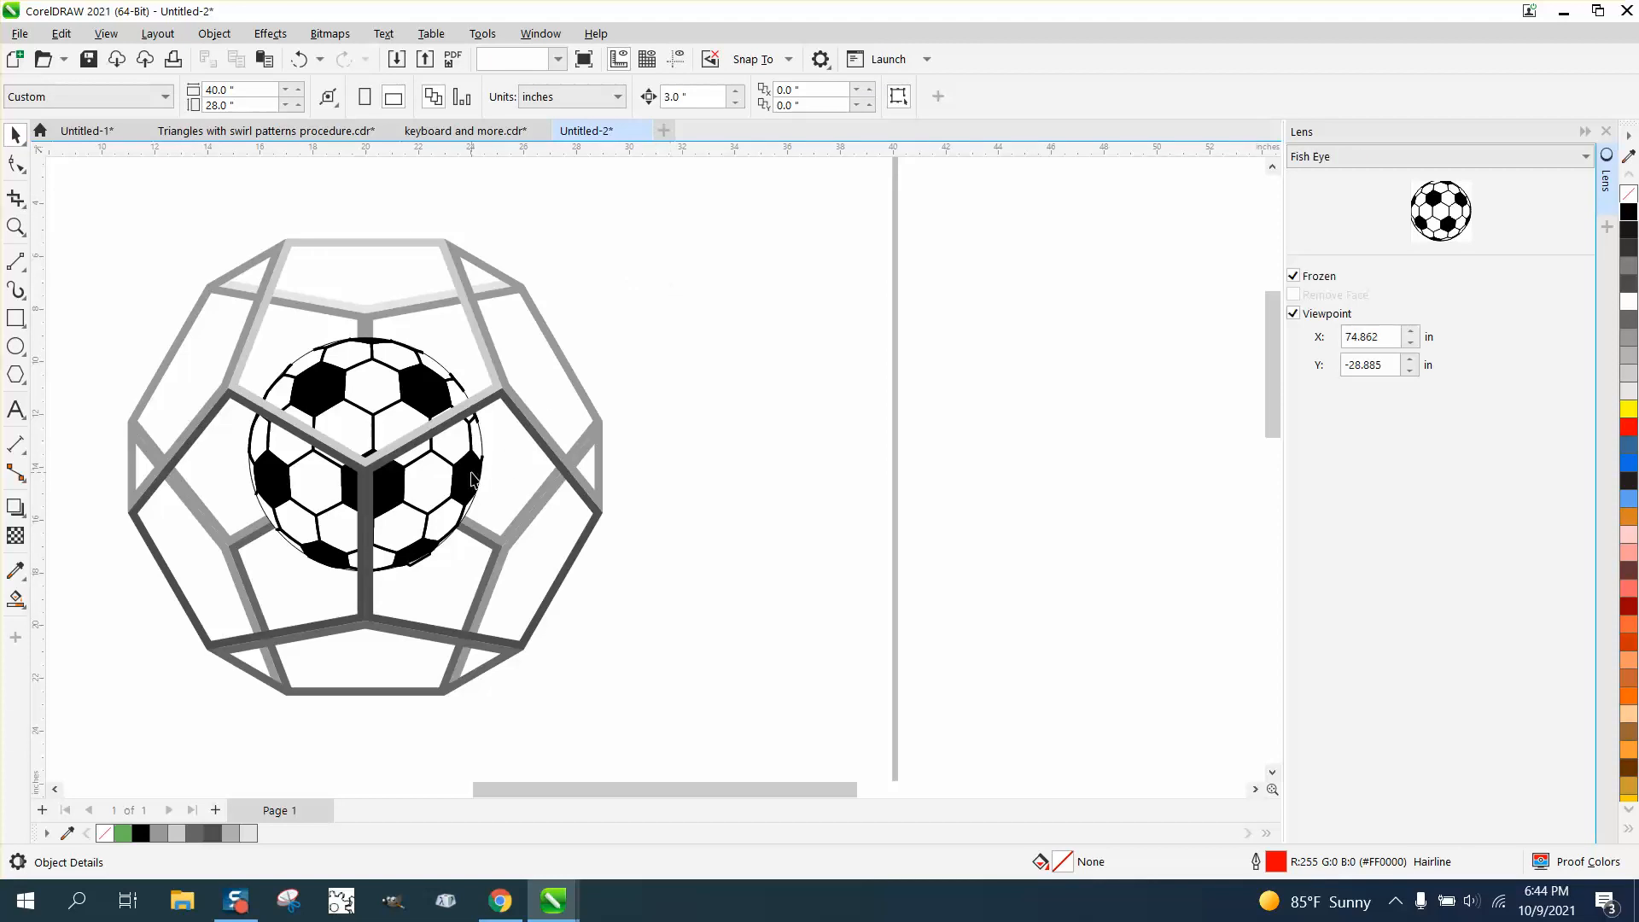
{"action": "left_click_drag", "start_coordinate": [491, 576], "coordinate": [543, 632]}
{"action": "left_click_drag", "start_coordinate": [459, 512], "coordinate": [436, 497]}
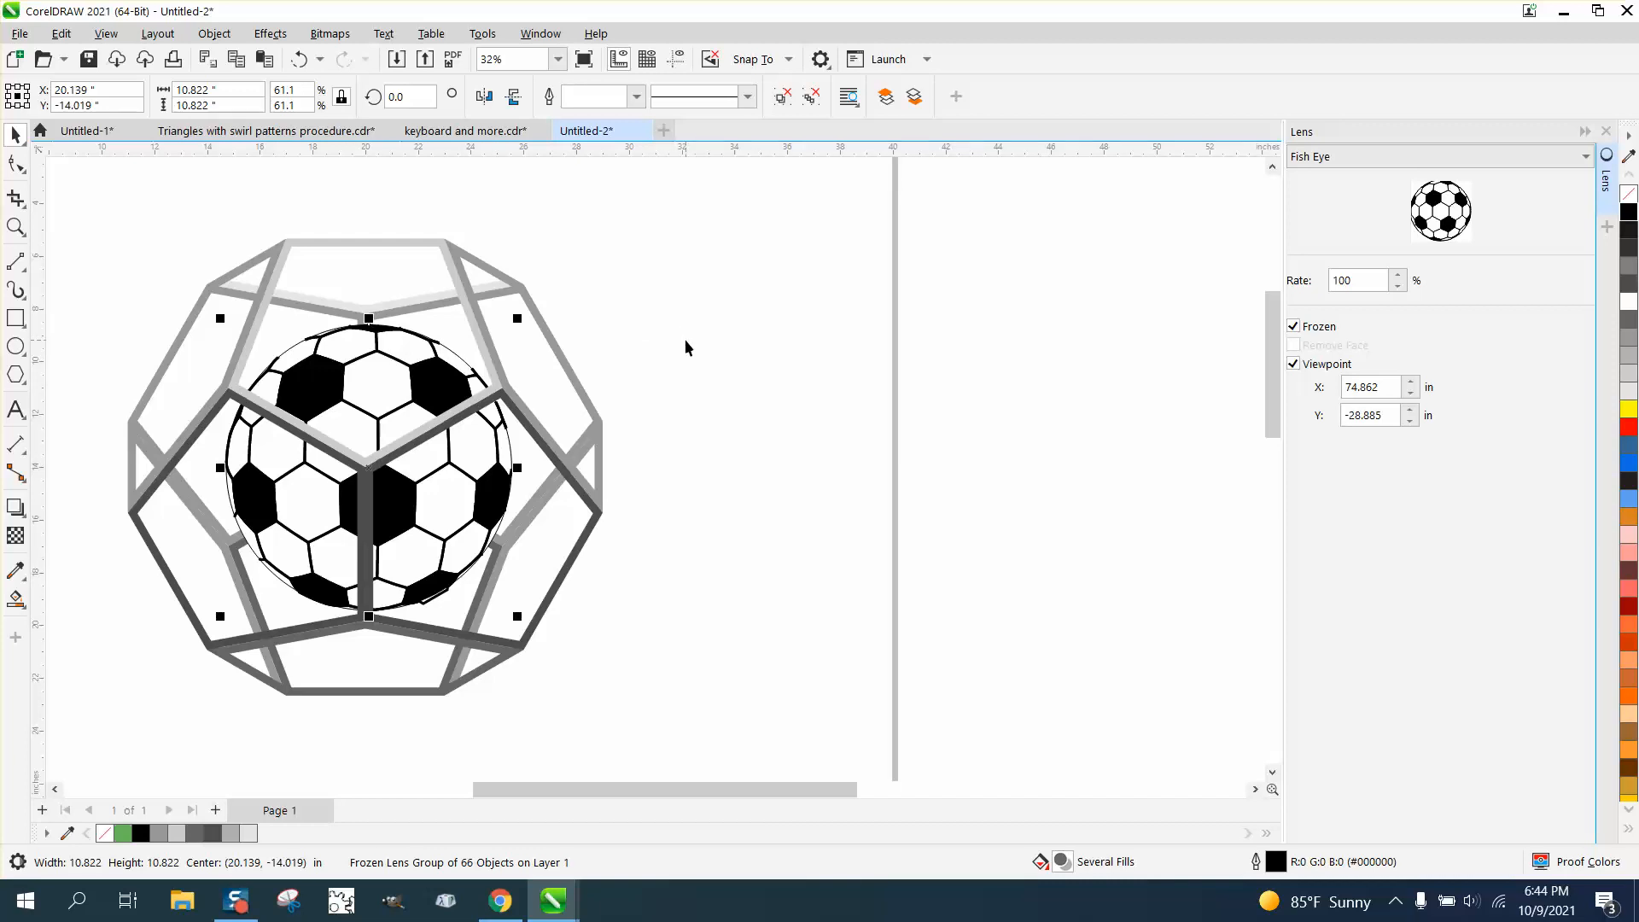
Step: Move the soccer ball out beside the frame and set its outline width to 0.1 in
{"action": "left_click_drag", "start_coordinate": [408, 359], "coordinate": [834, 368]}
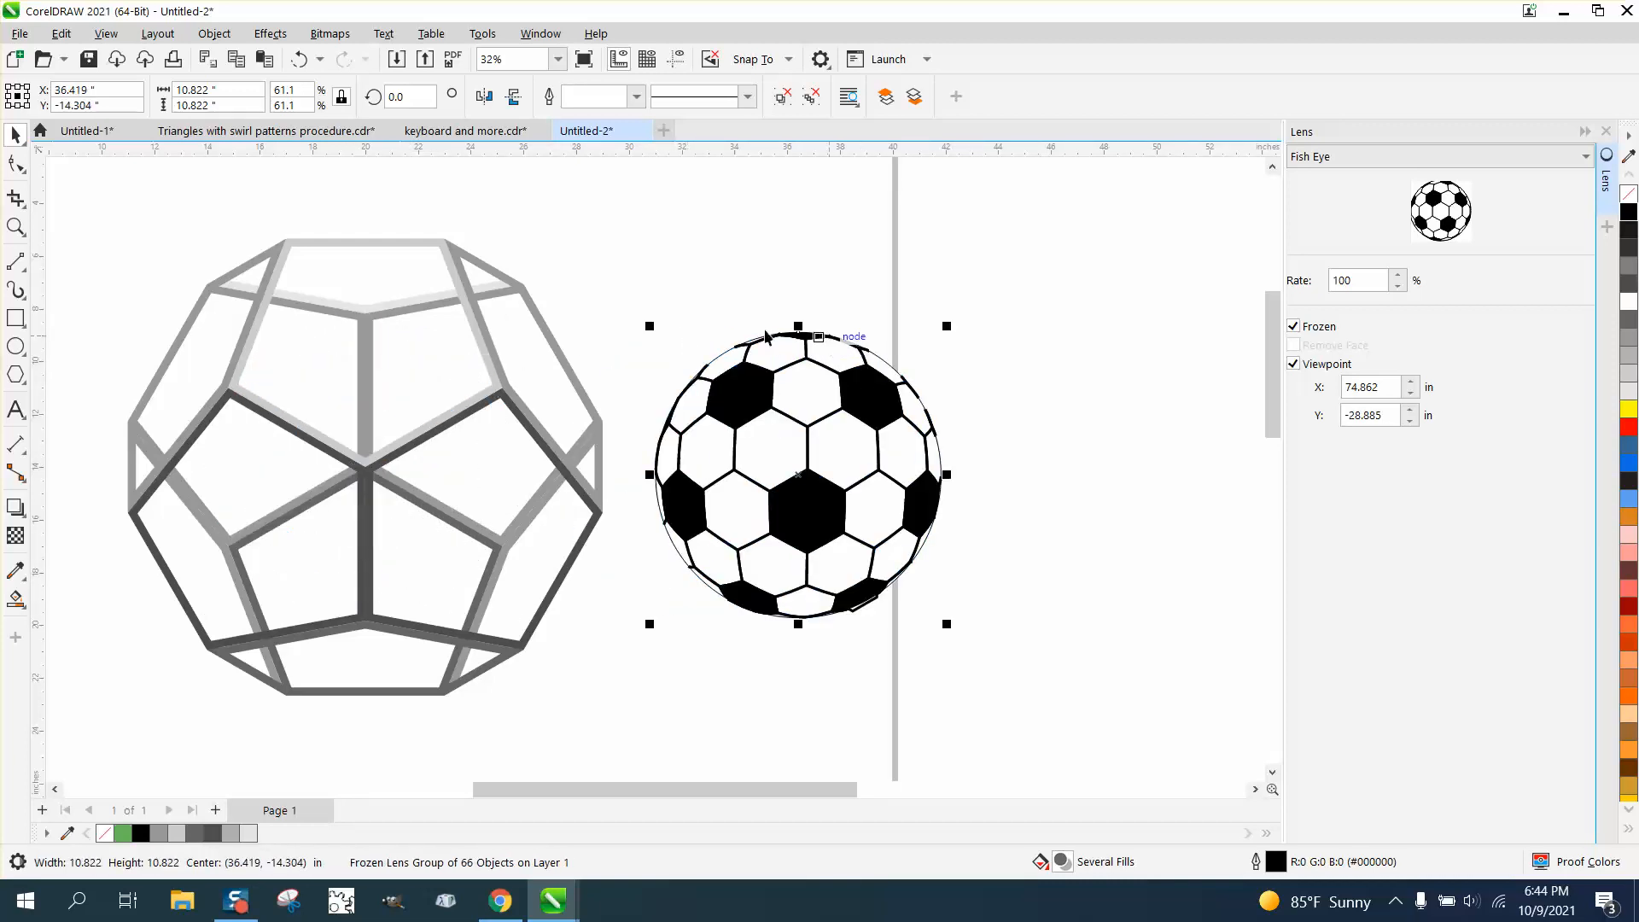
{"action": "left_click", "coordinate": [24, 232]}
{"action": "left_click", "coordinate": [107, 229]}
{"action": "left_click_drag", "start_coordinate": [682, 315], "coordinate": [976, 376]}
{"action": "scroll", "coordinate": [691, 392], "scroll_direction": "down", "scroll_amount": 4}
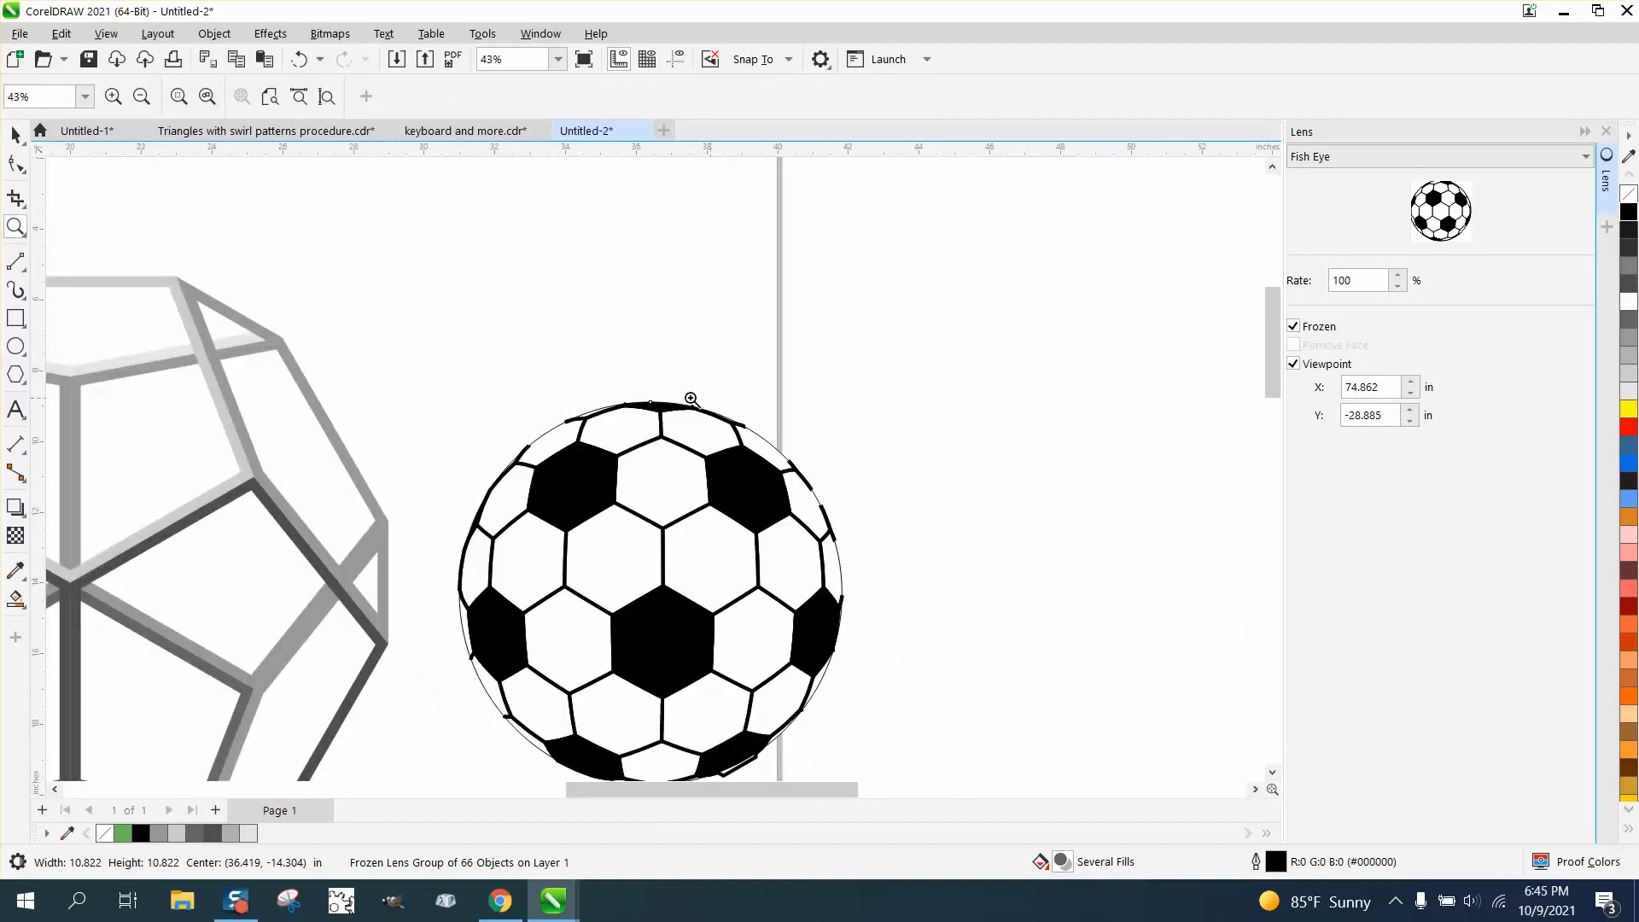
{"action": "left_click", "coordinate": [15, 134]}
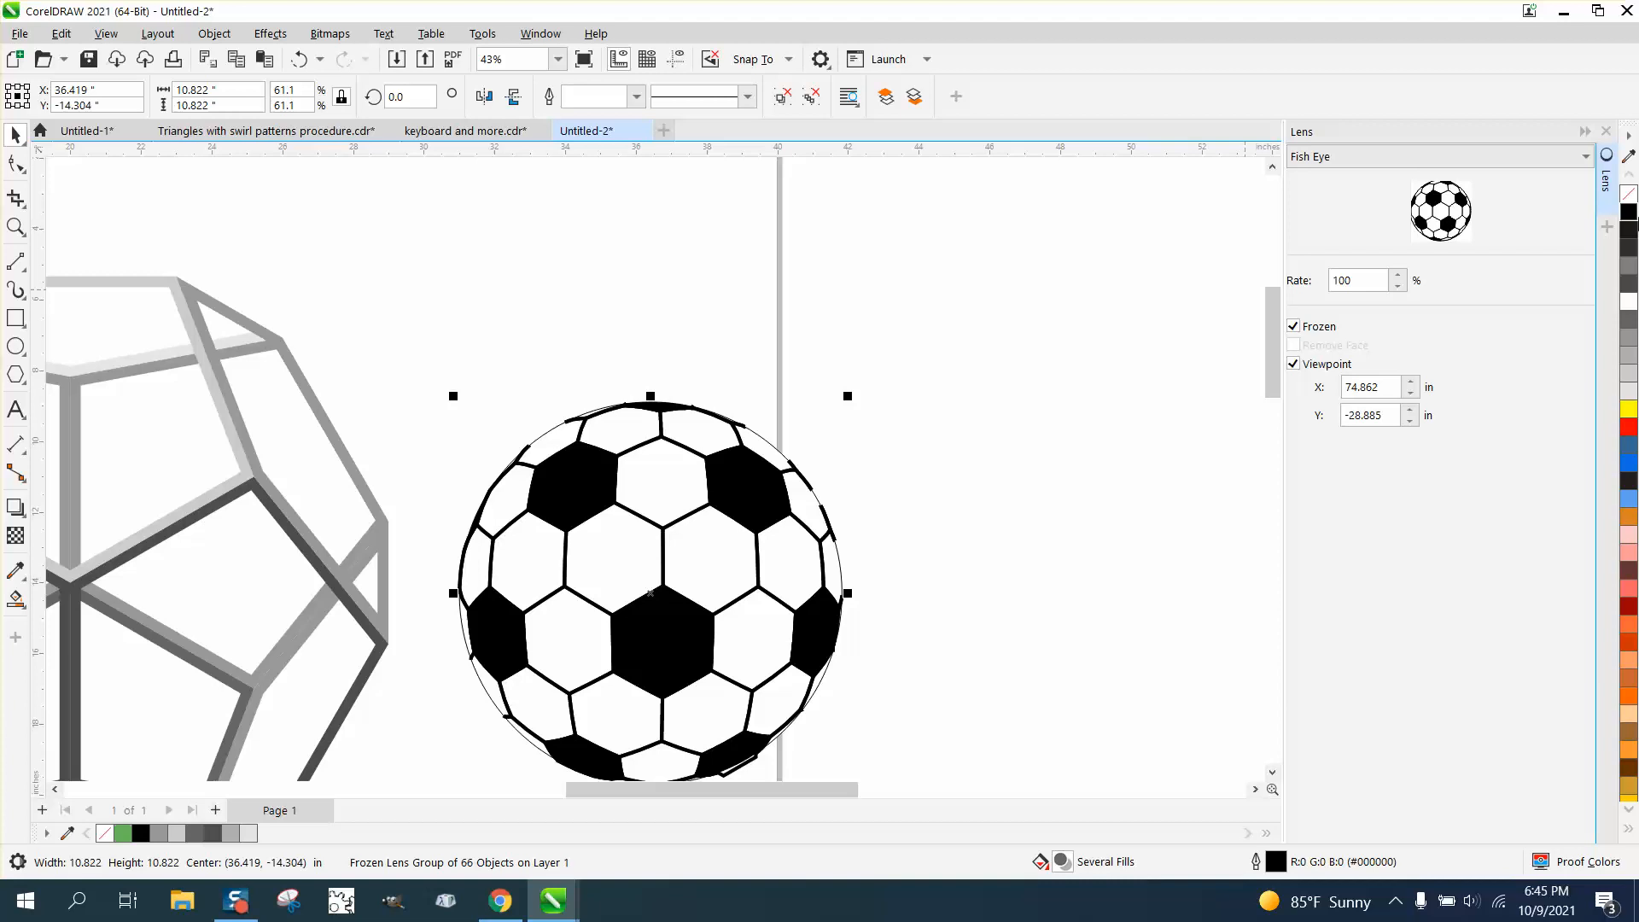
{"action": "left_click", "coordinate": [635, 97]}
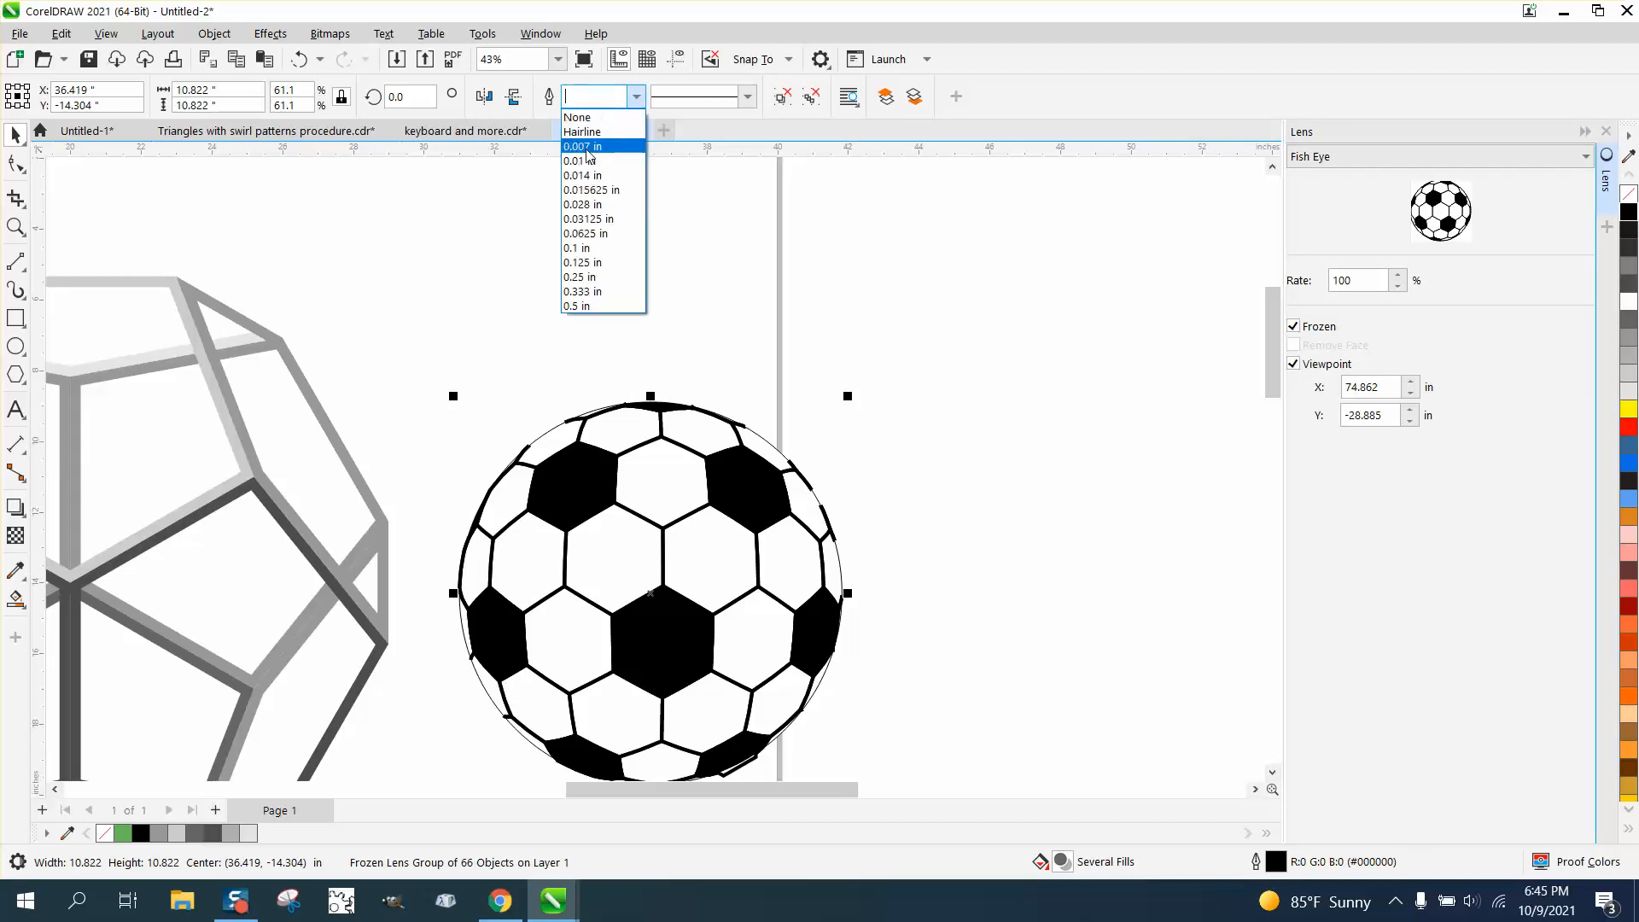
{"action": "left_click", "coordinate": [583, 249]}
Step: Move the soccer ball back to the centre of the dodecahedron and close the Lens settings
{"action": "scroll", "coordinate": [816, 275], "scroll_direction": "down", "scroll_amount": 3}
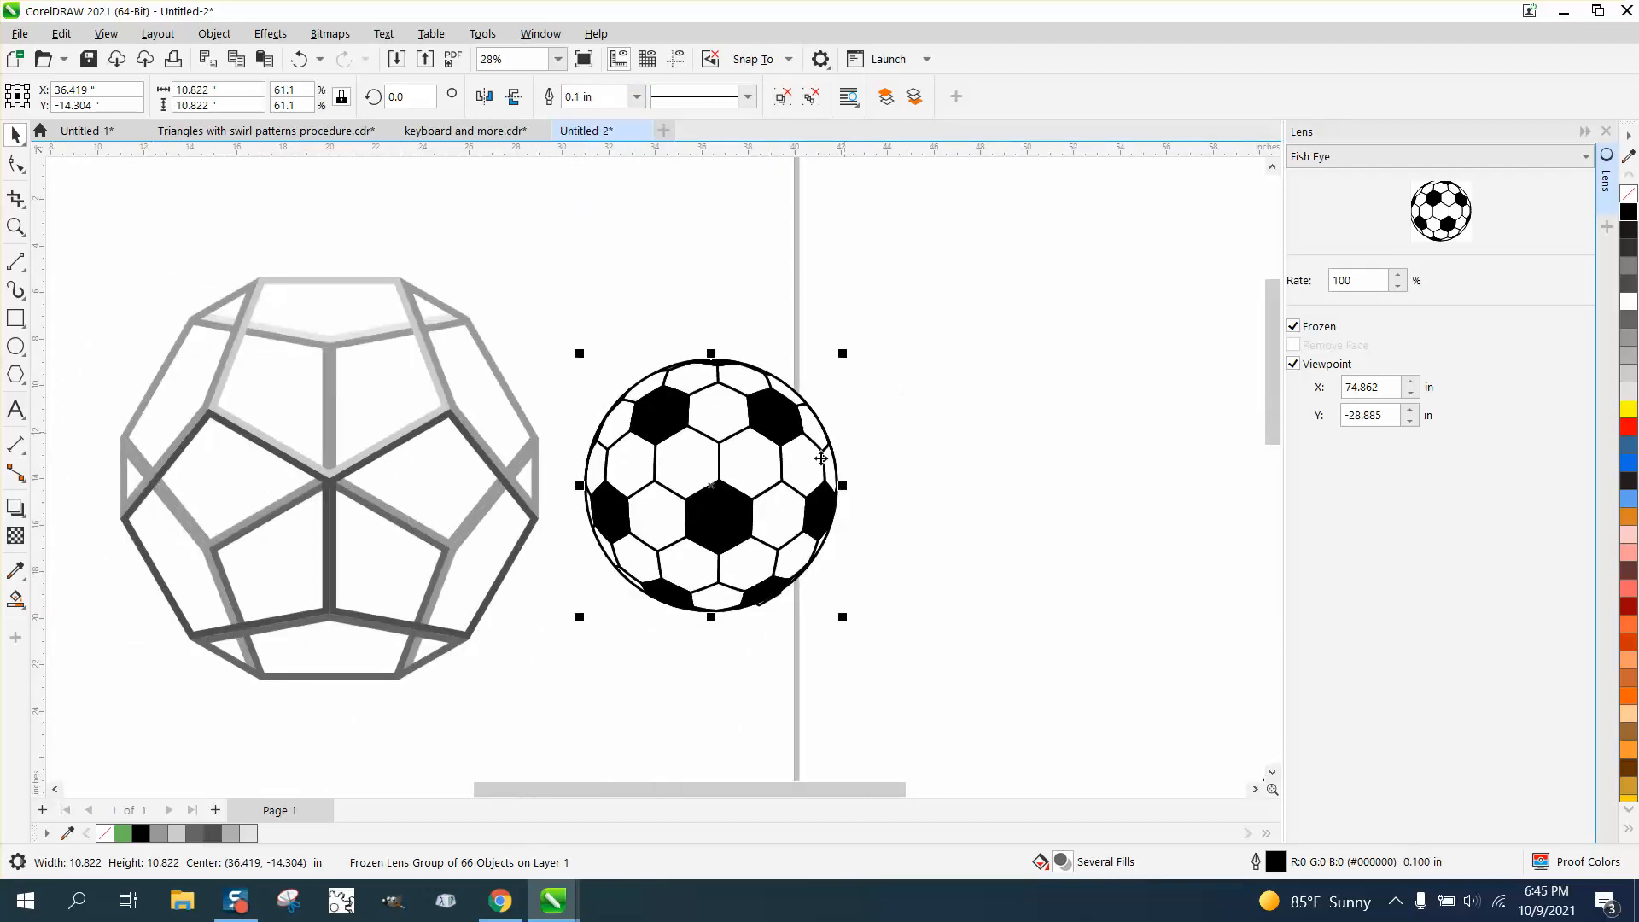
{"action": "left_click_drag", "start_coordinate": [725, 489], "coordinate": [381, 505]}
{"action": "left_click_drag", "start_coordinate": [375, 413], "coordinate": [369, 421]}
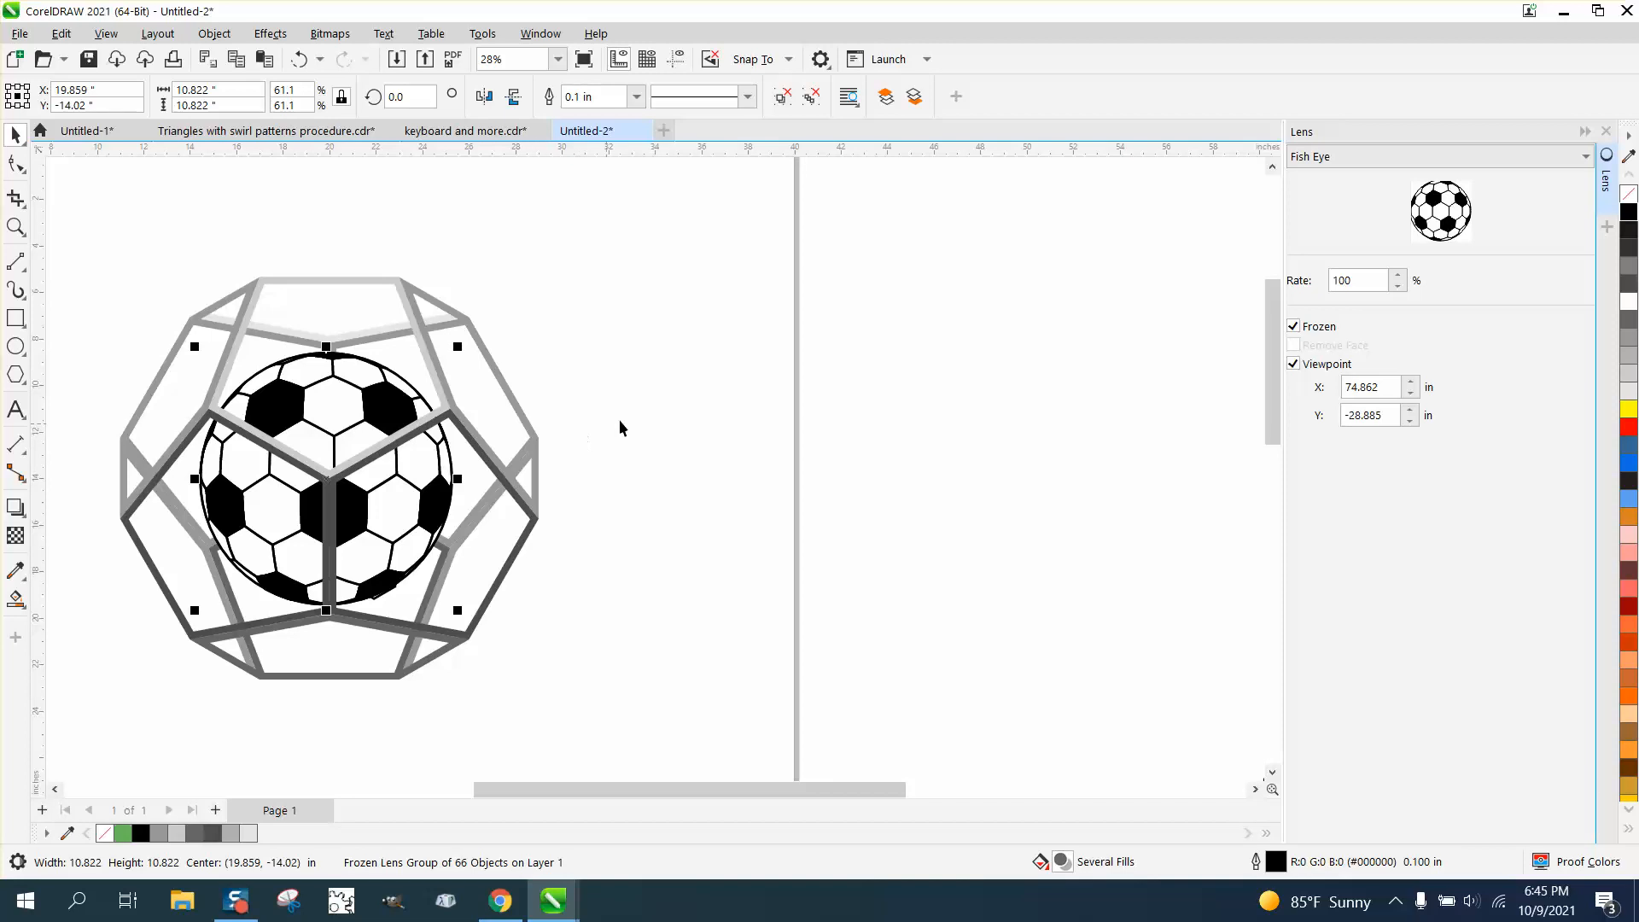
{"action": "left_click", "coordinate": [1605, 131]}
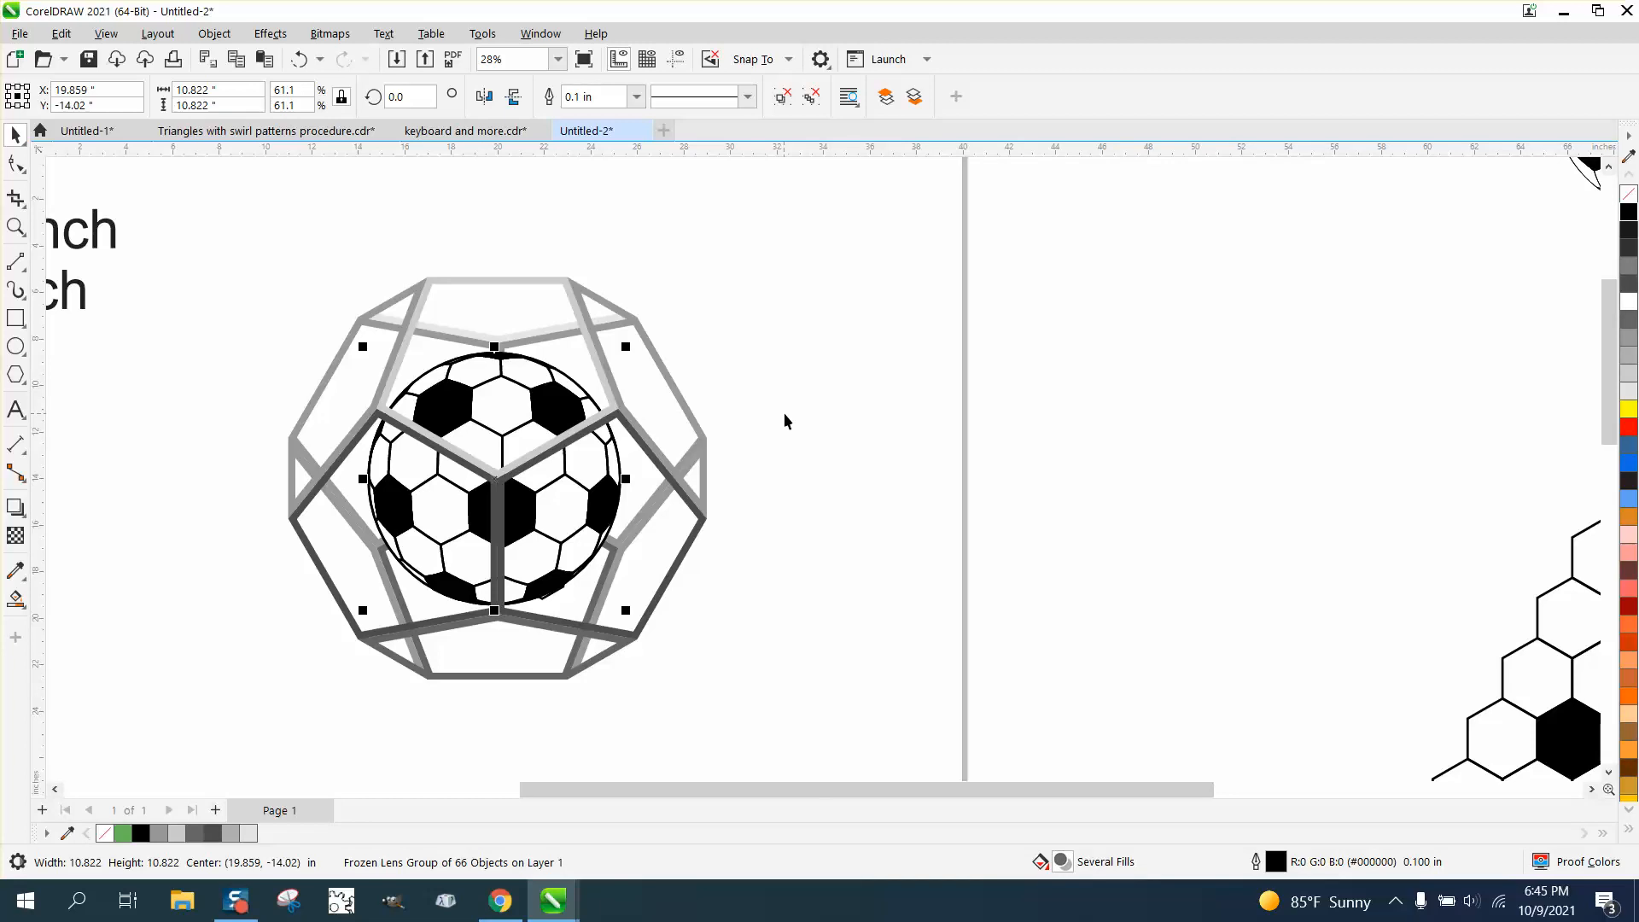
{"action": "left_click", "coordinate": [770, 359]}
Step: Scale the soccer ball and both frame groups together to about 12.69 in wide and move them higher on the page
{"action": "scroll", "coordinate": [771, 359], "scroll_direction": "down", "scroll_amount": 1}
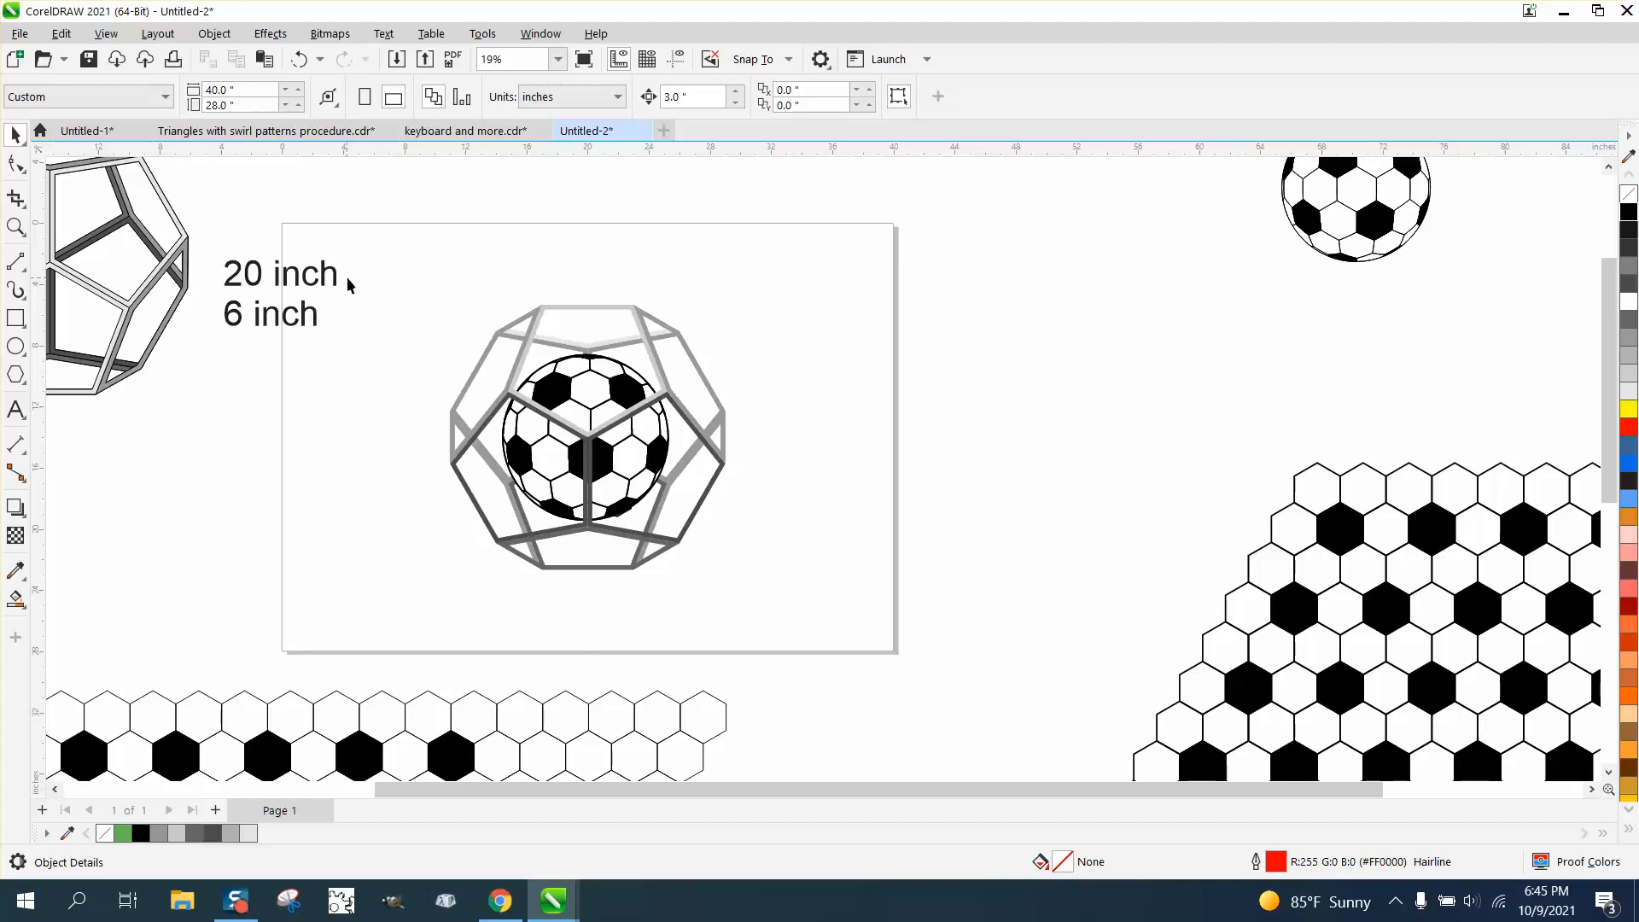
{"action": "left_click_drag", "start_coordinate": [414, 308], "coordinate": [861, 578]}
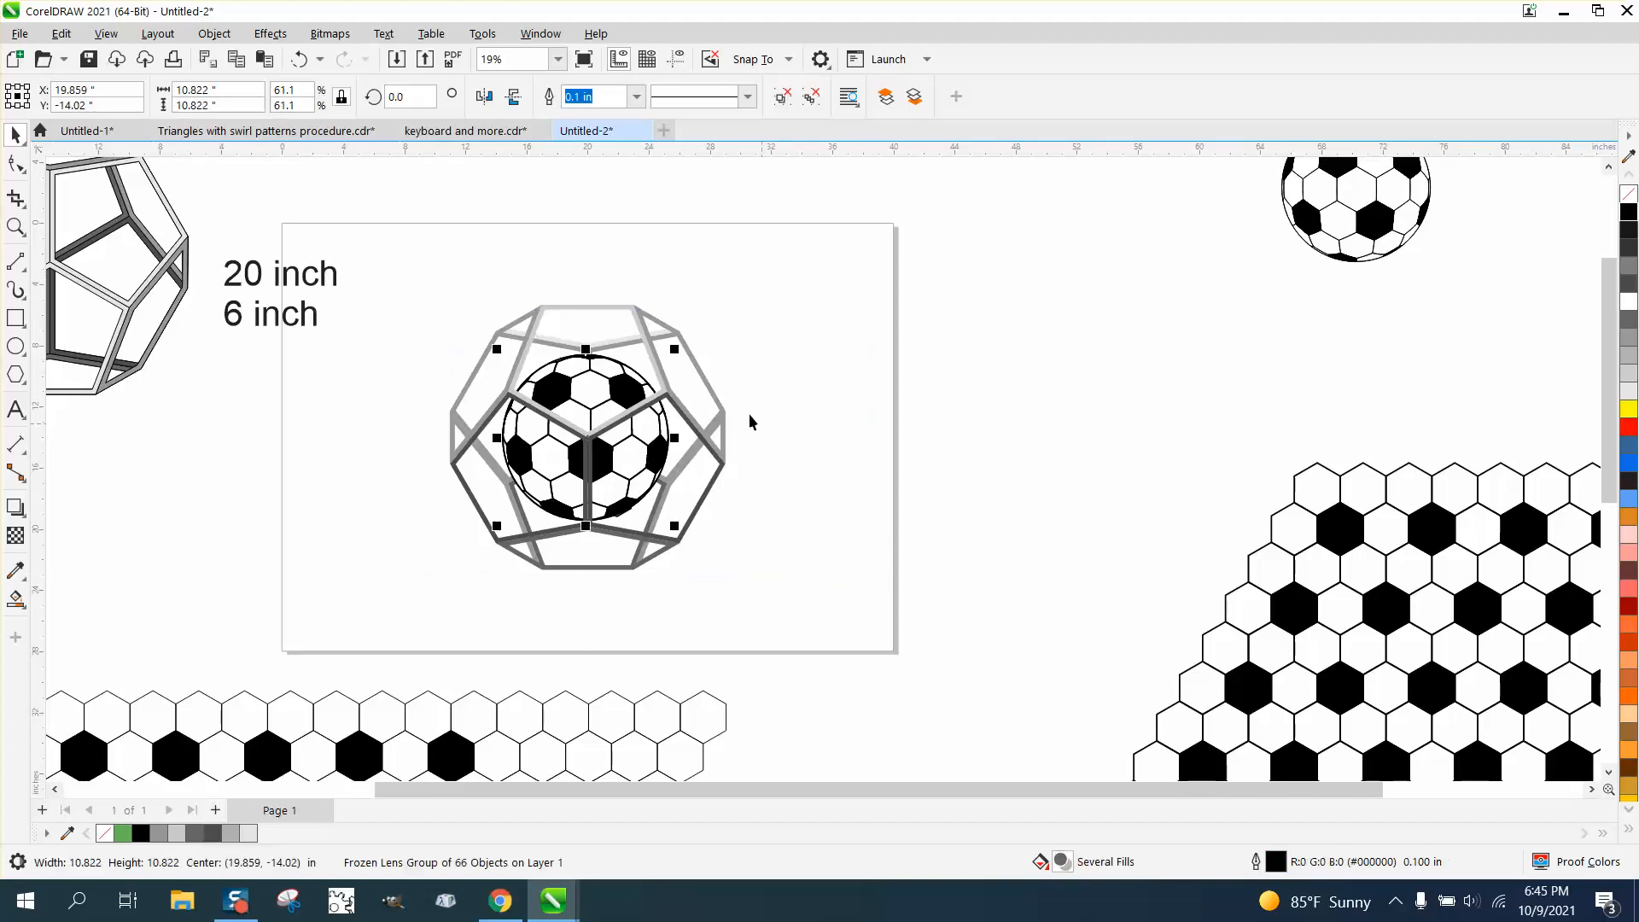
{"action": "left_click_drag", "start_coordinate": [410, 285], "coordinate": [857, 590]}
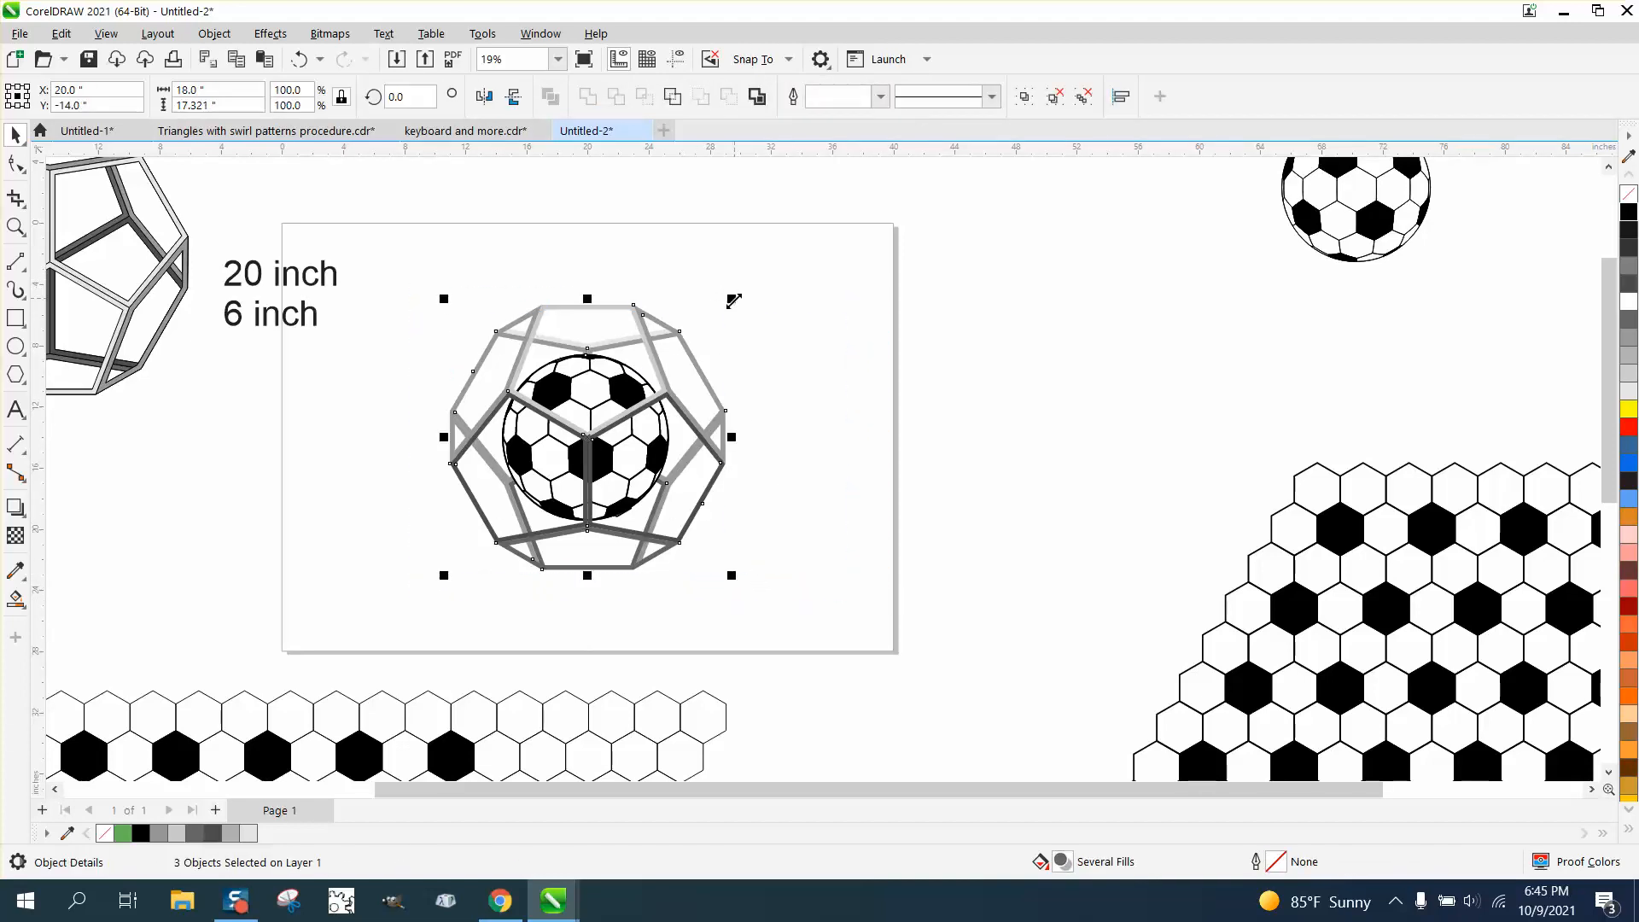
{"action": "left_click_drag", "start_coordinate": [734, 301], "coordinate": [648, 370]}
{"action": "left_click_drag", "start_coordinate": [557, 518], "coordinate": [556, 450]}
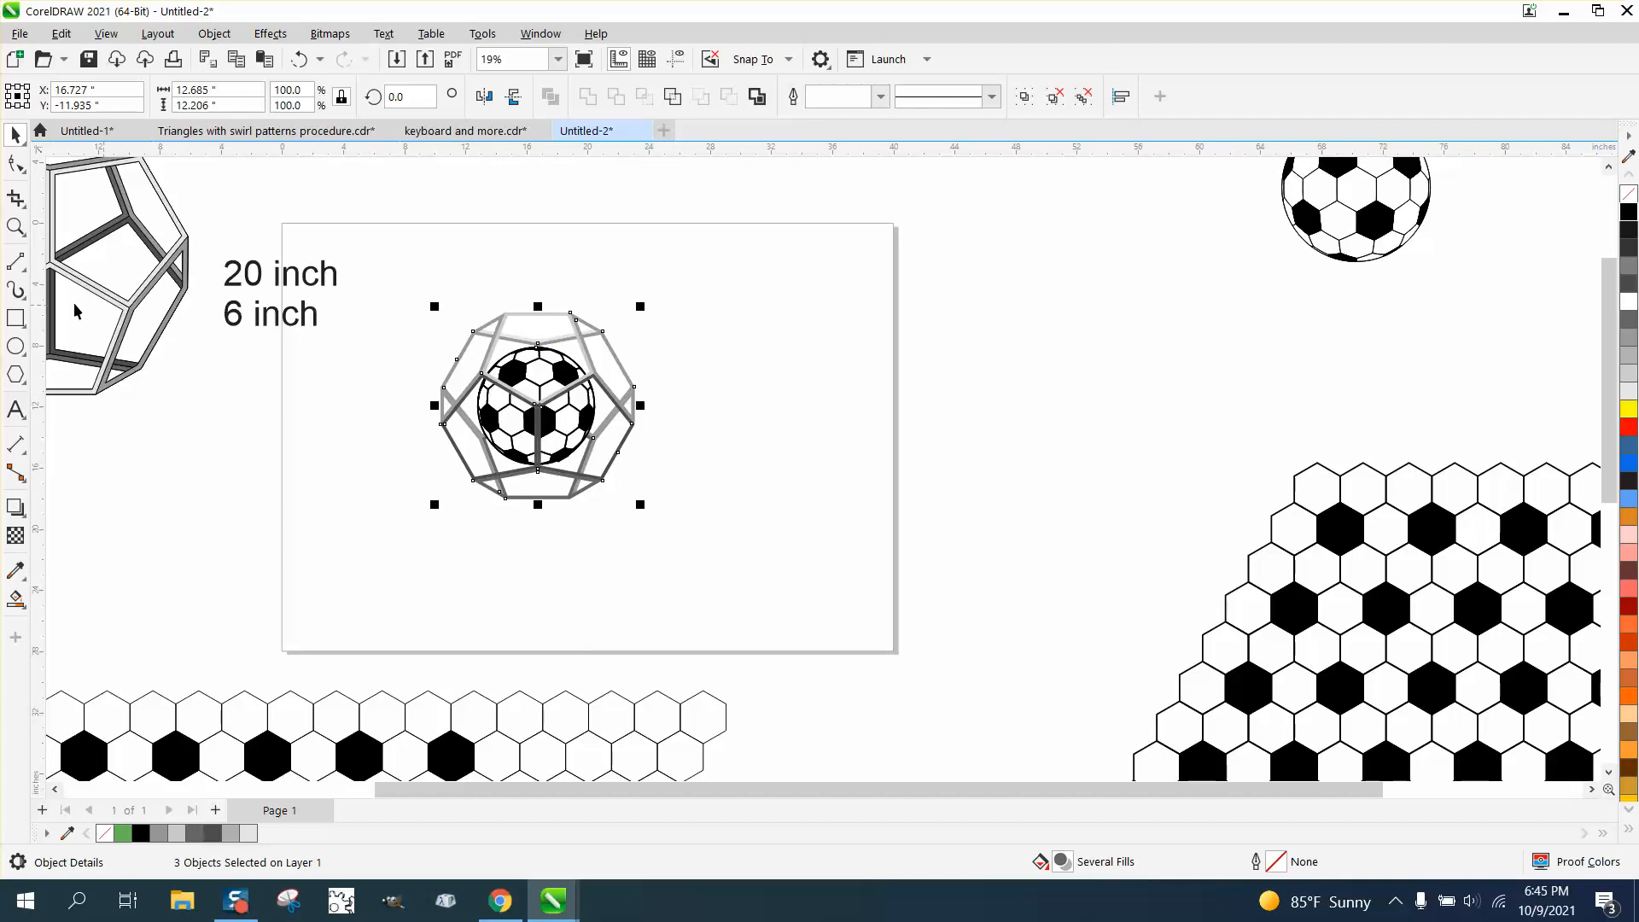
{"action": "left_click", "coordinate": [15, 226]}
{"action": "left_click_drag", "start_coordinate": [406, 287], "coordinate": [752, 527]}
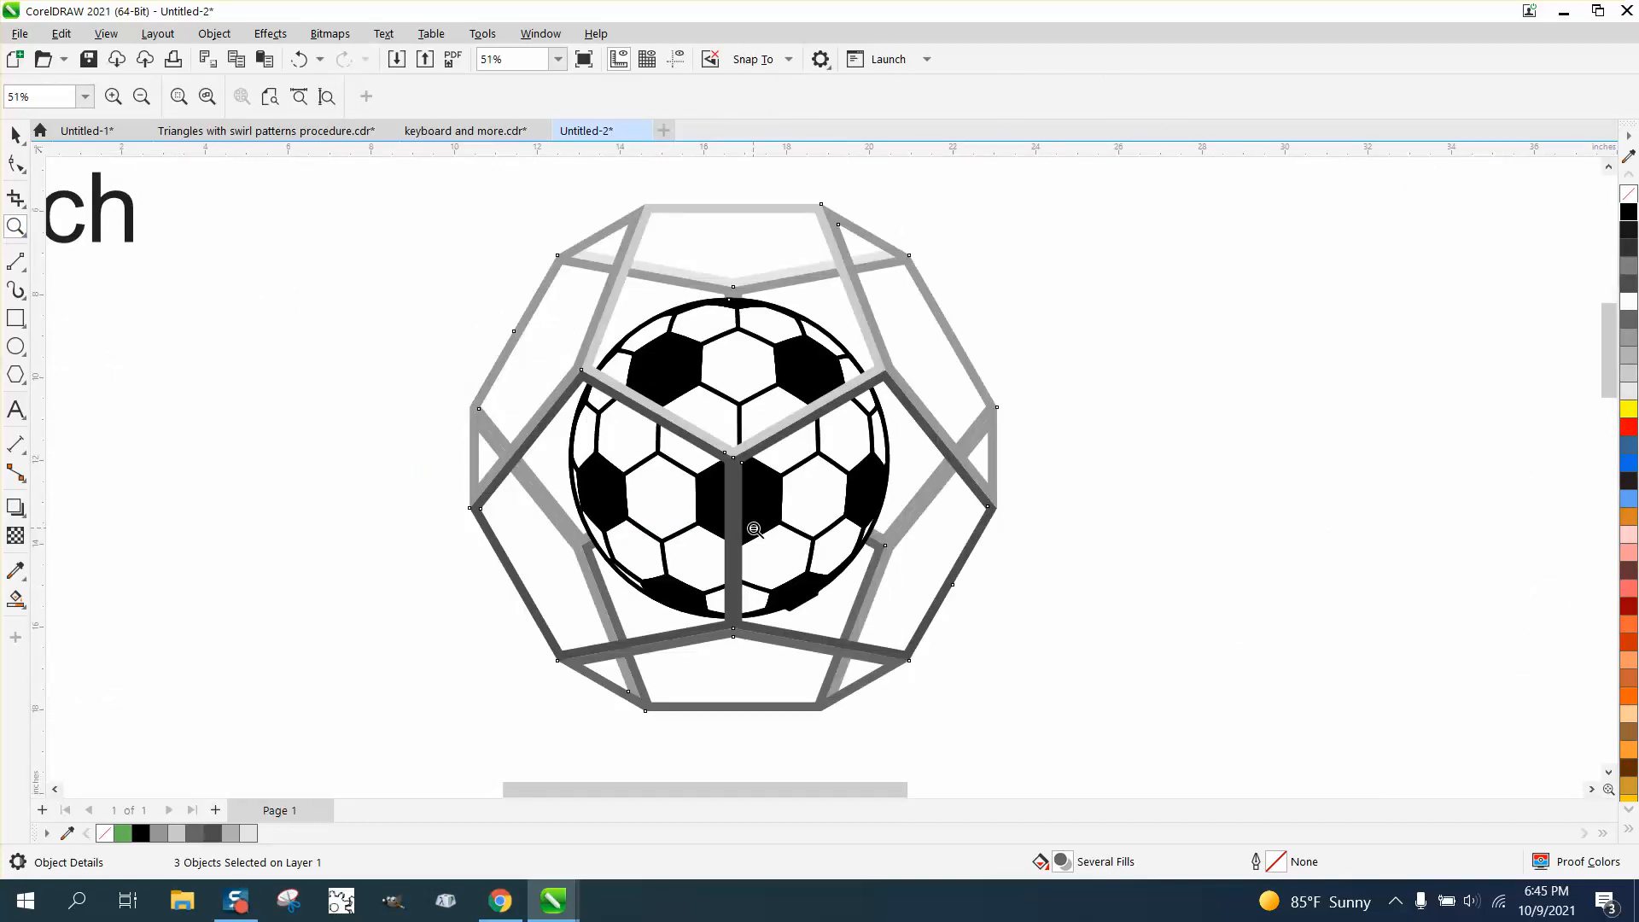